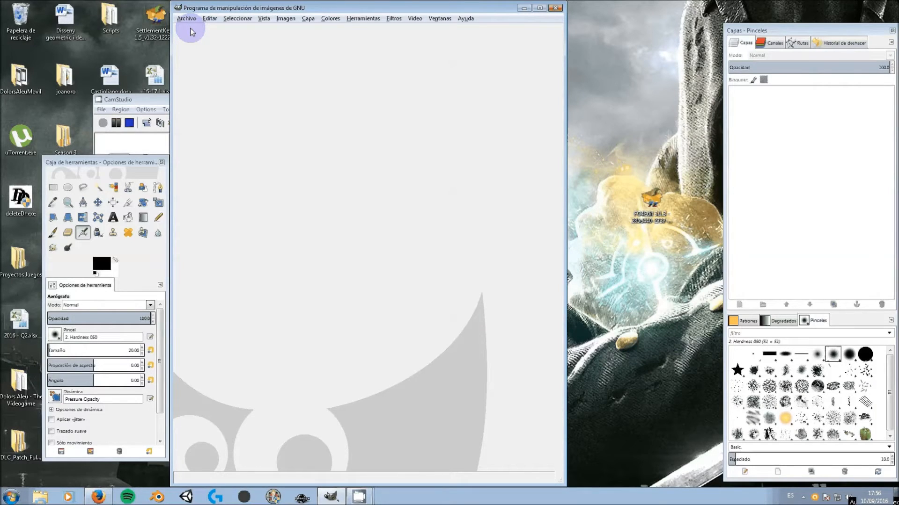
Start opening an image and browse from drive C: to Program Files (x86)\Steam\steamapps\common\Fallout 4\Data
click(186, 20)
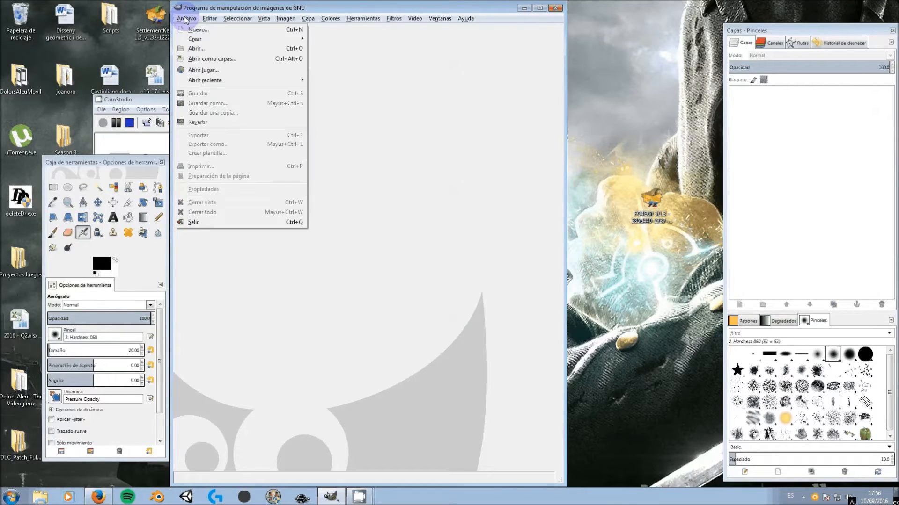
click(195, 49)
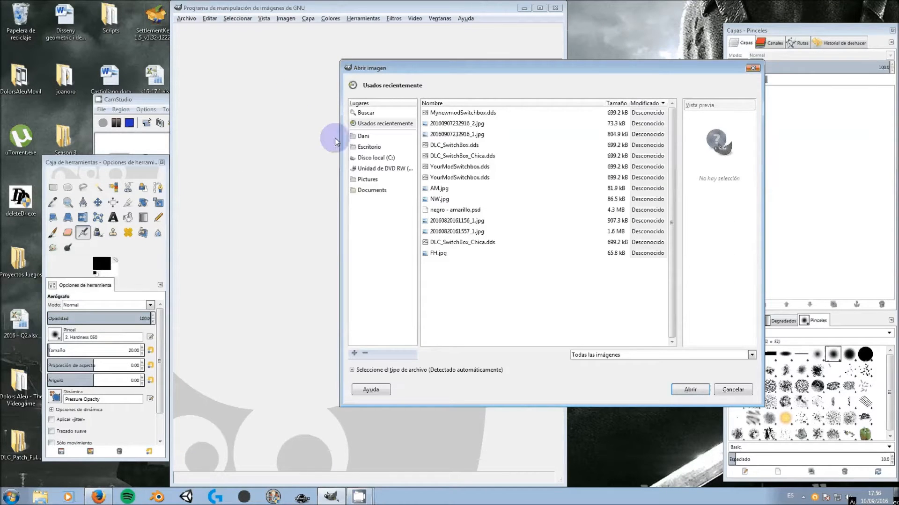
click(373, 159)
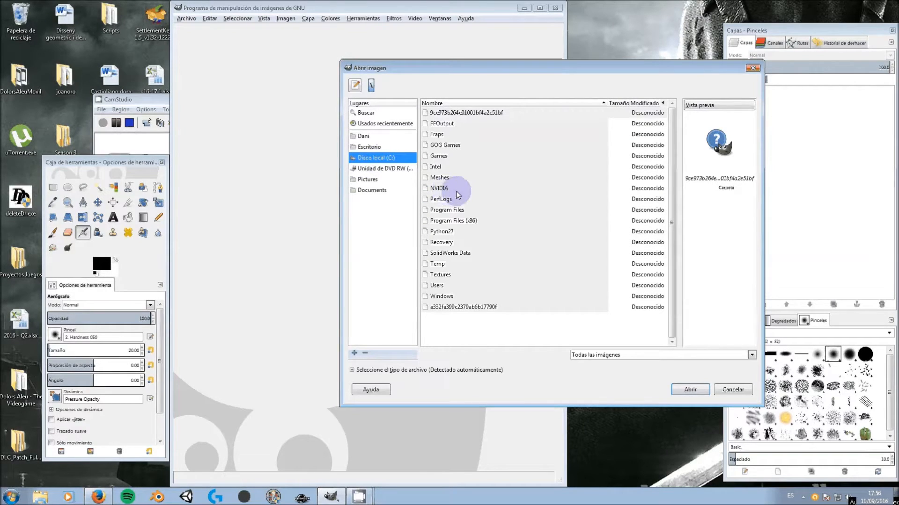
double_click(456, 220)
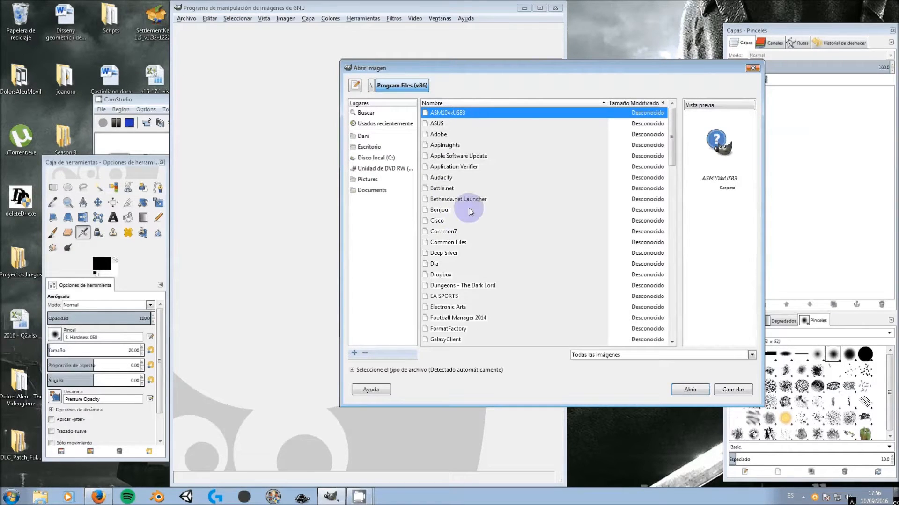
scroll(468, 208, down, 10)
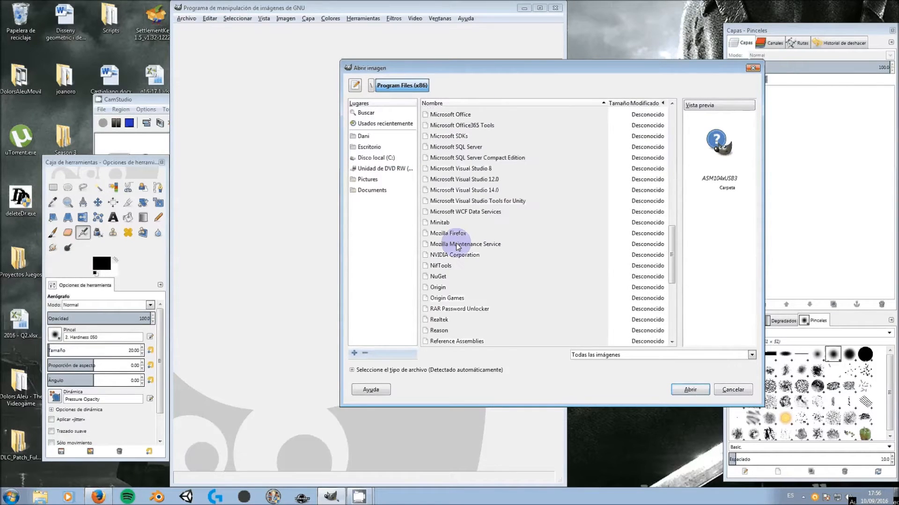
scroll(450, 243, down, 5)
double_click(443, 238)
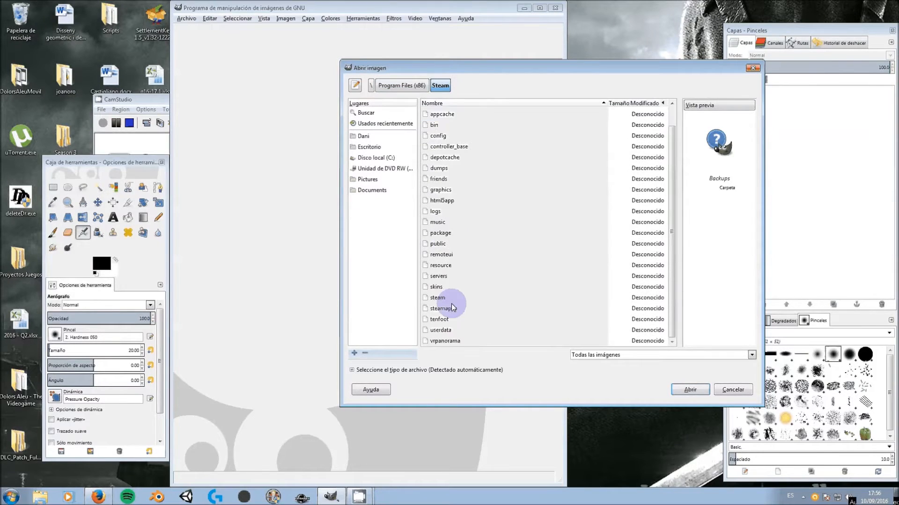
double_click(442, 308)
double_click(445, 113)
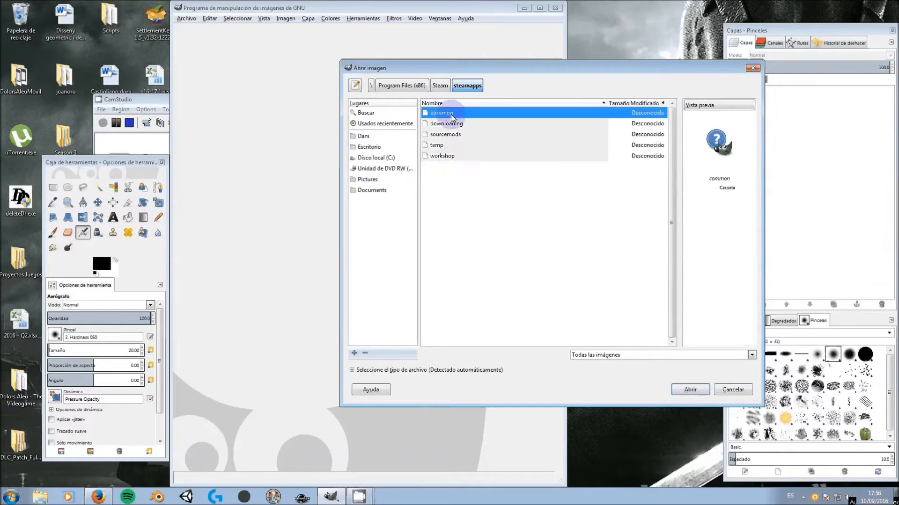
double_click(450, 189)
double_click(437, 124)
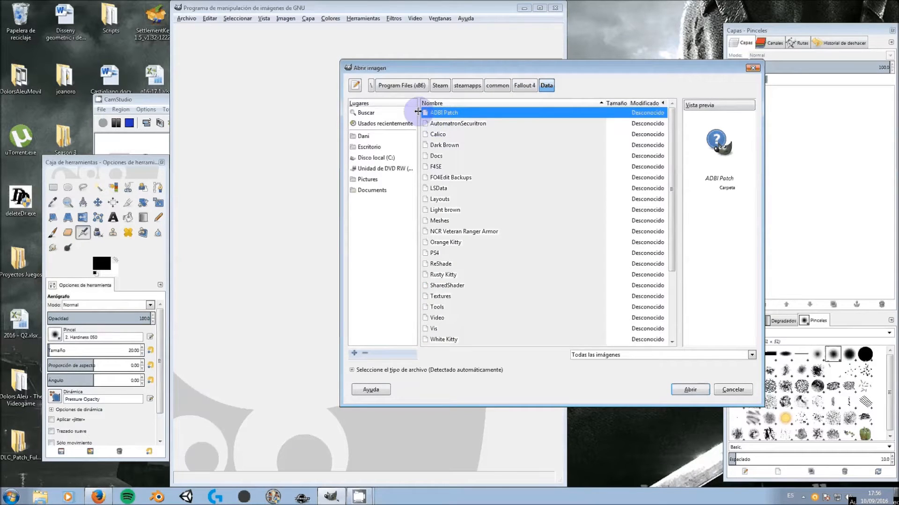
Open the texture YourModSwitchbox.dds from the Textures\WorkshopSwitchbox folder
click(458, 135)
scroll(473, 163, down, 3)
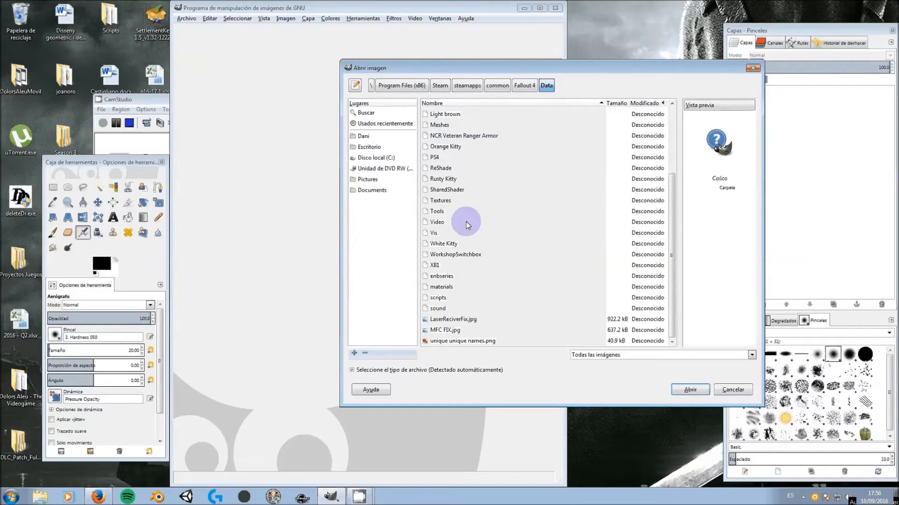
click(445, 200)
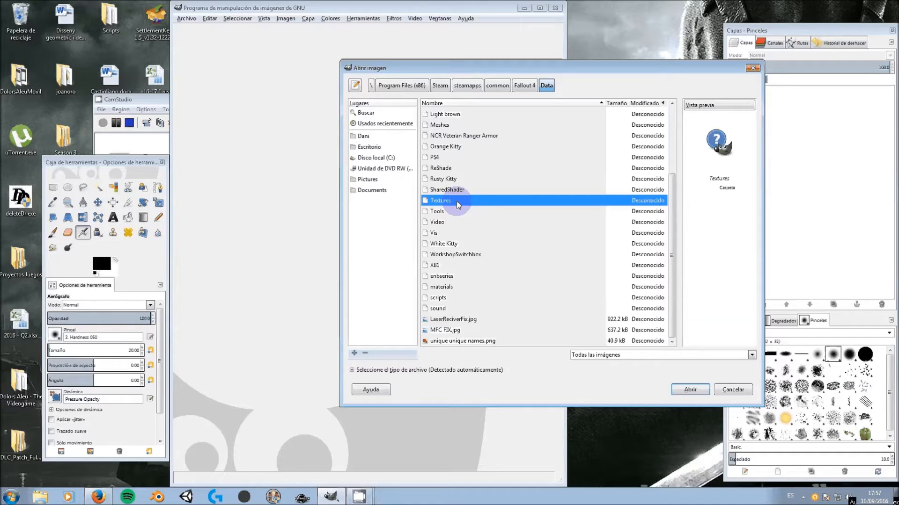
double_click(456, 202)
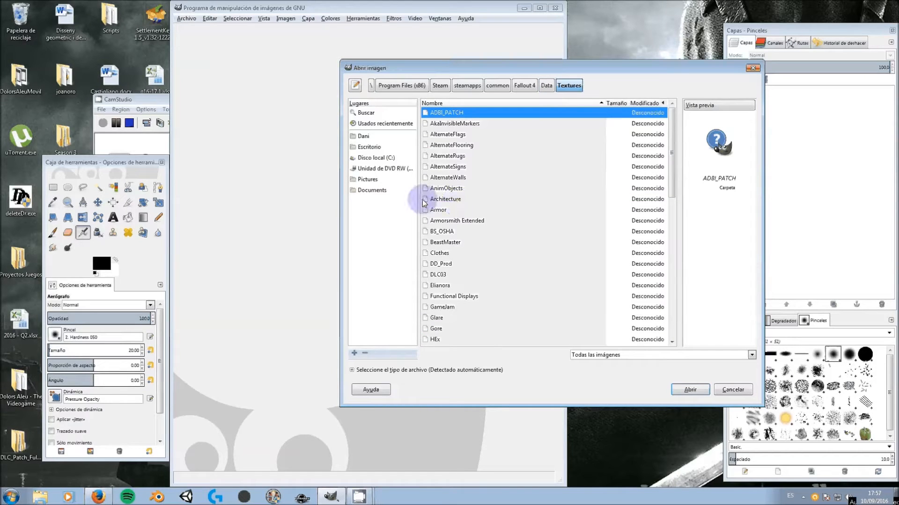
scroll(464, 242, down, 15)
click(462, 168)
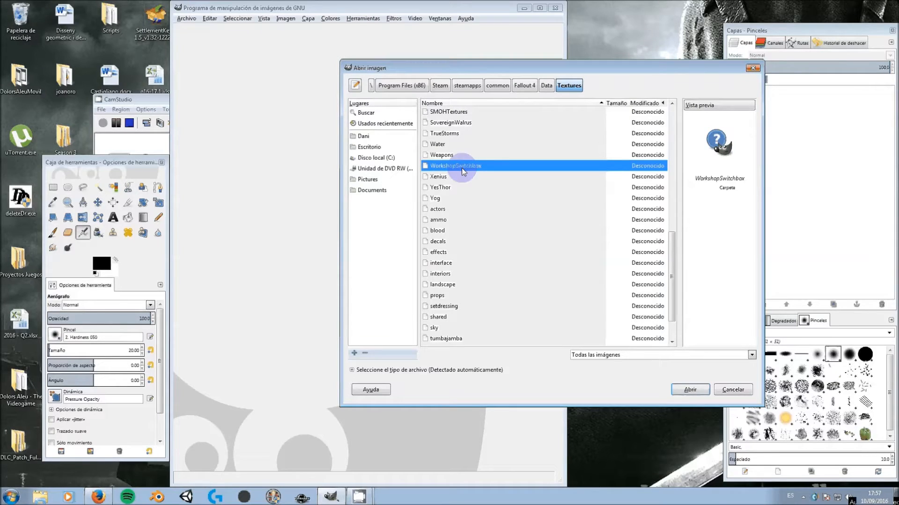
double_click(461, 168)
click(458, 135)
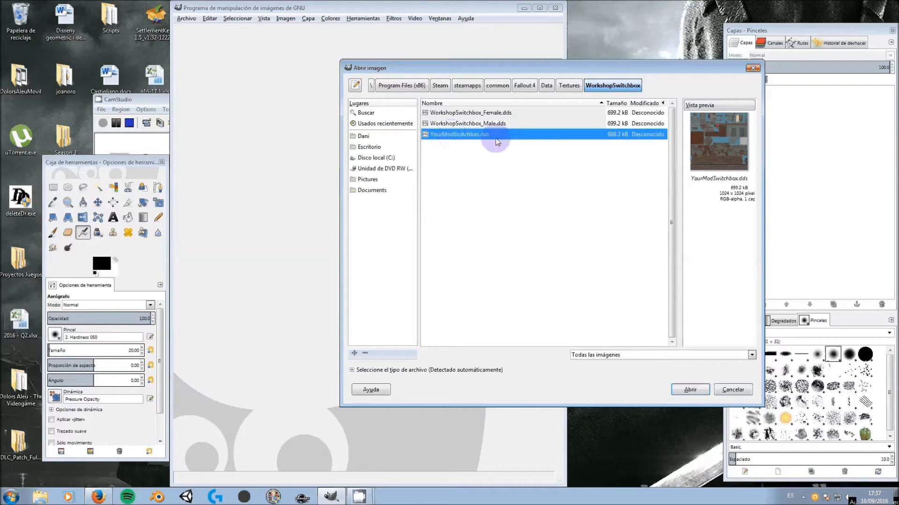
double_click(452, 136)
click(234, 163)
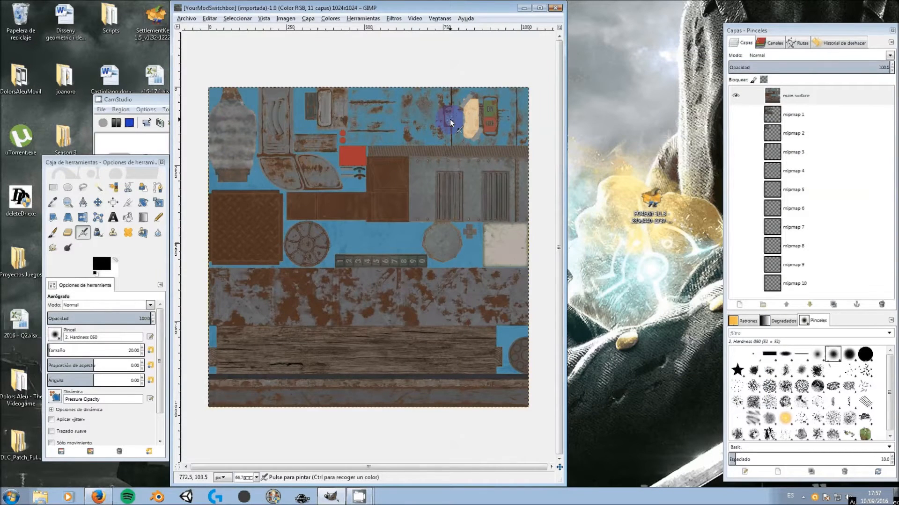
Add the text "my new mod" in black Sans 18 px, starting on the paper note beside the ON/OFF switch
ctrl+scroll(450, 119, up, 4)
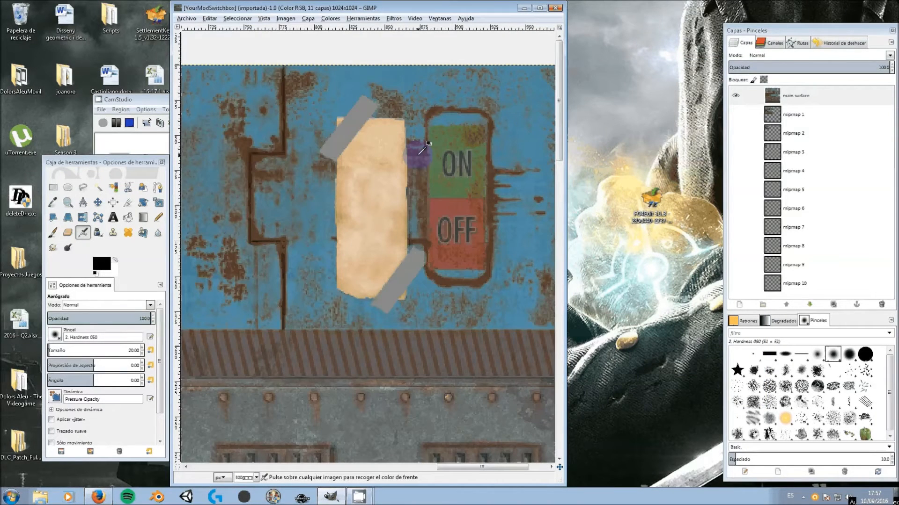
ctrl+scroll(422, 150, up, 1)
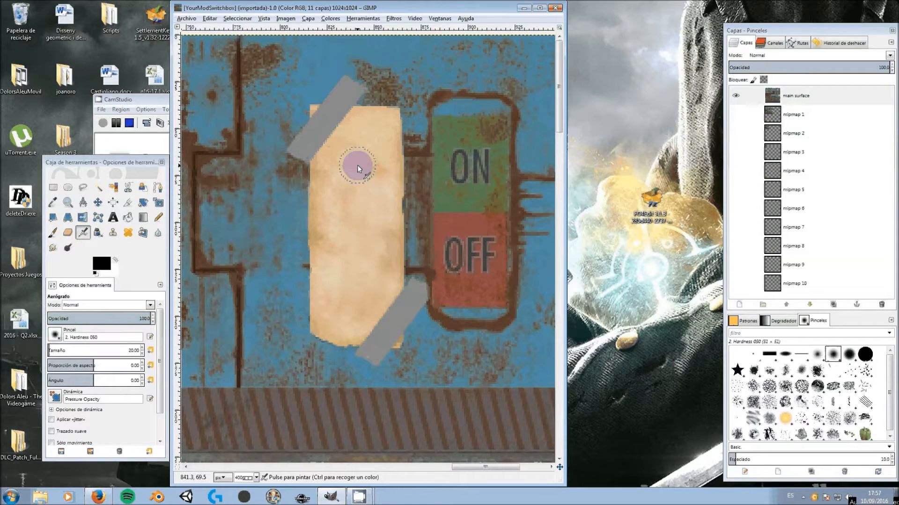
click(113, 218)
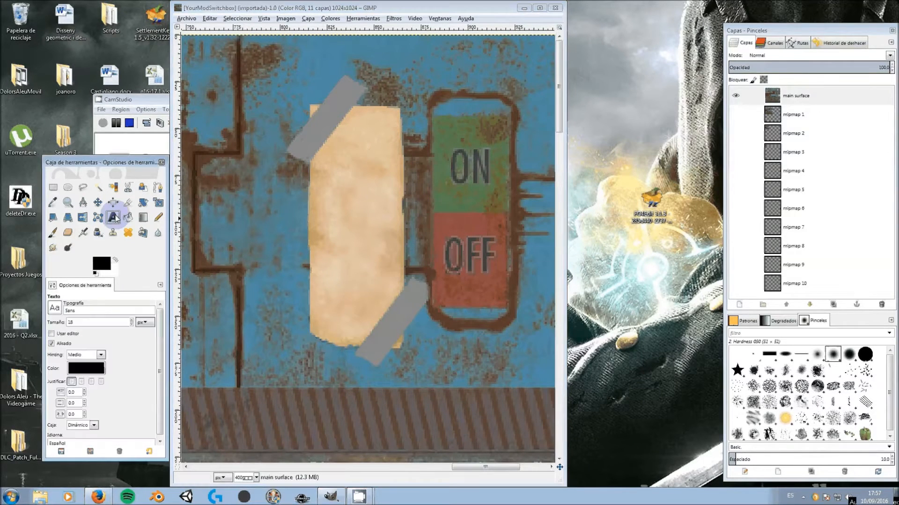
click(326, 226)
text(0)
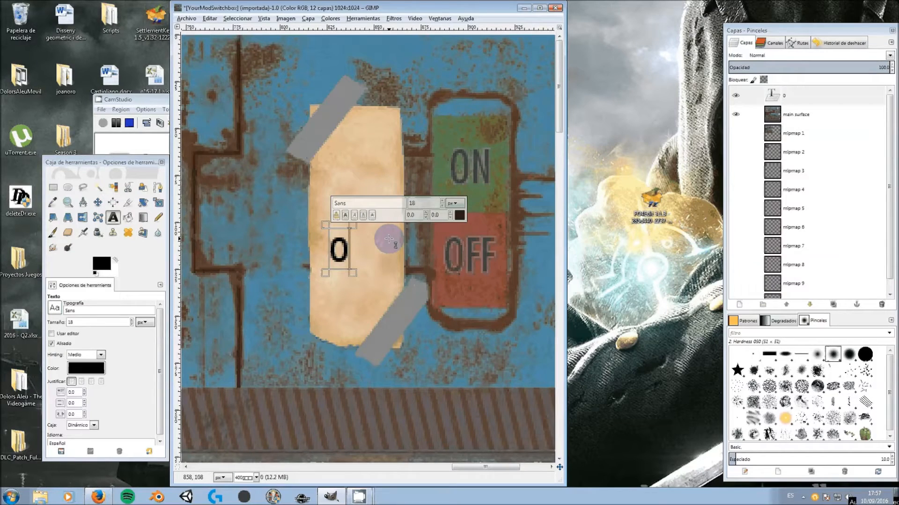
key(BackSpace)
text(my new m)
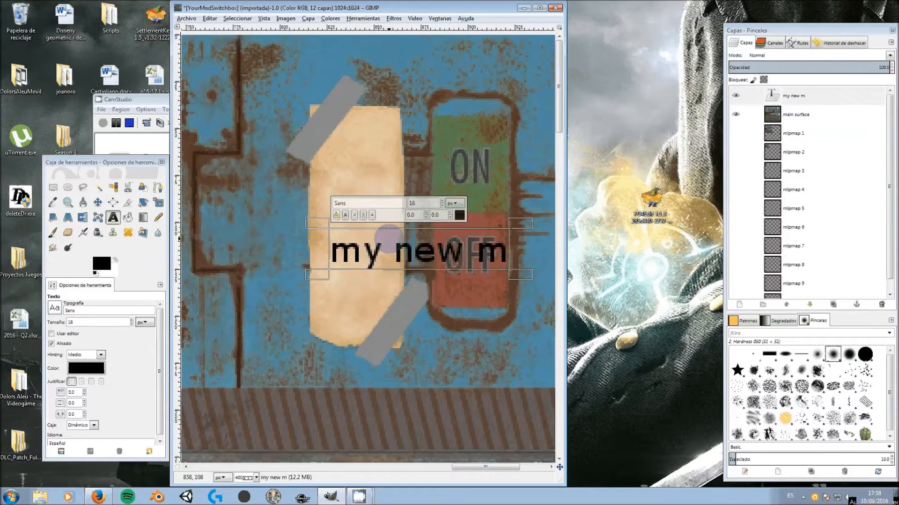
text(od)
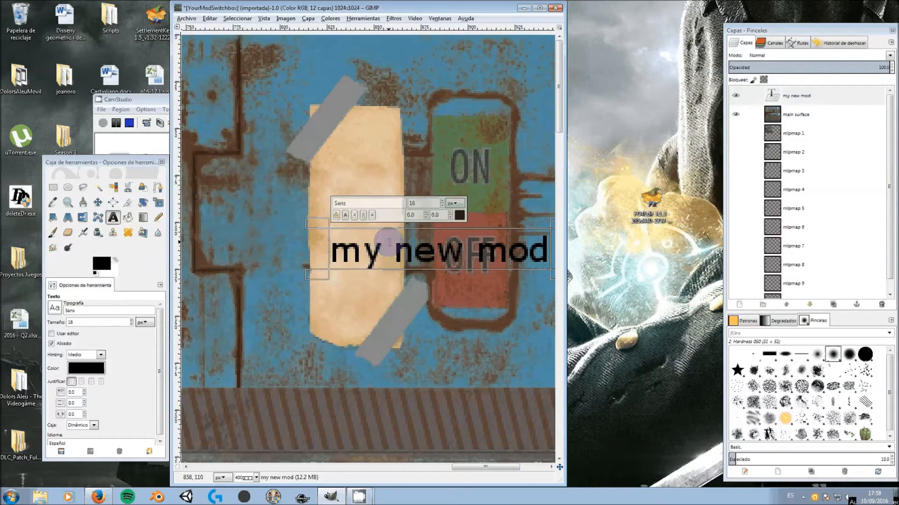
click(246, 221)
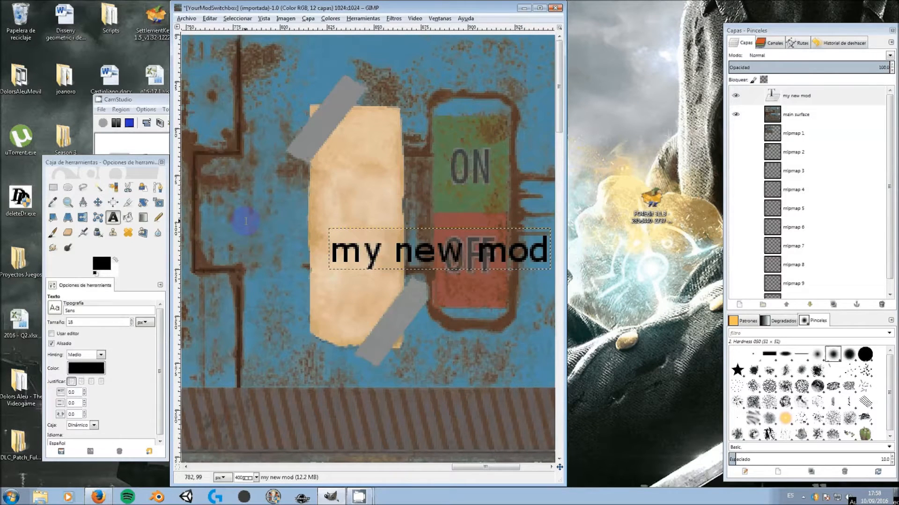
Rotate the text a quarter turn counterclockwise so it reads upward, and move it onto the middle of the paper note
key(shift+r)
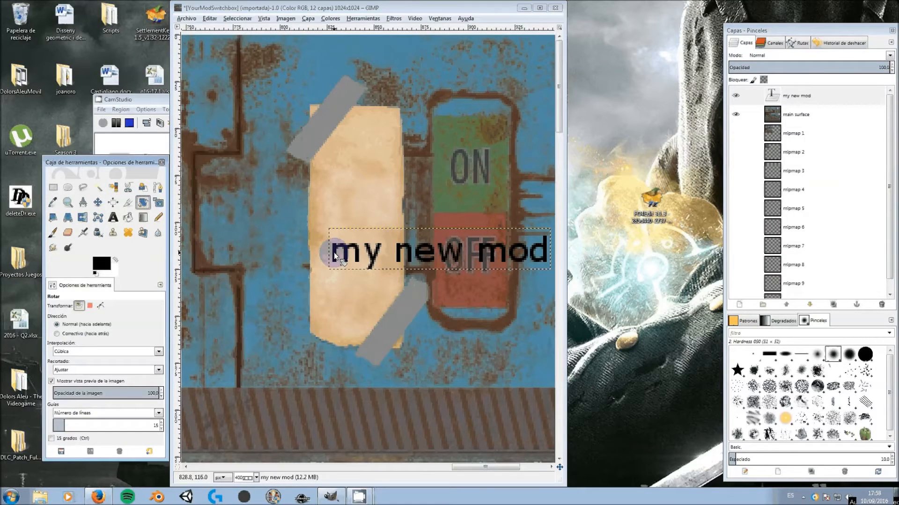
click(335, 256)
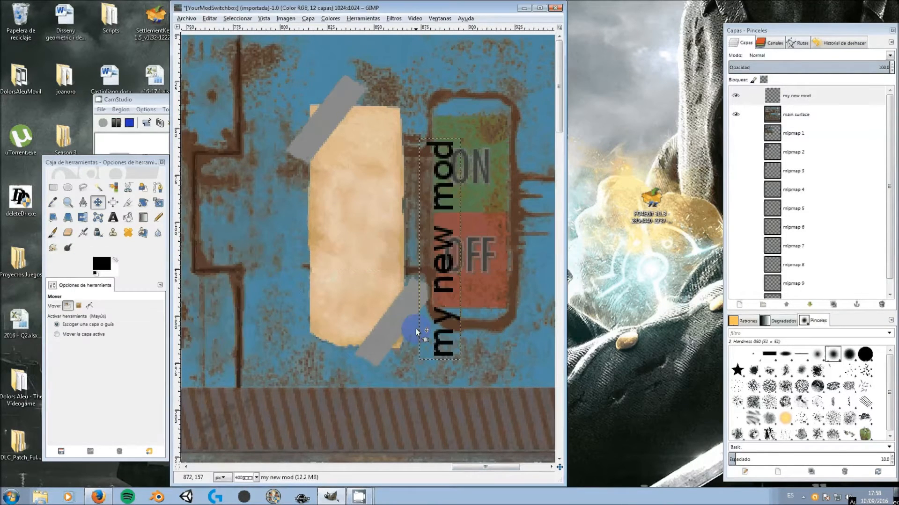
drag(416, 328, 358, 269)
click(359, 333)
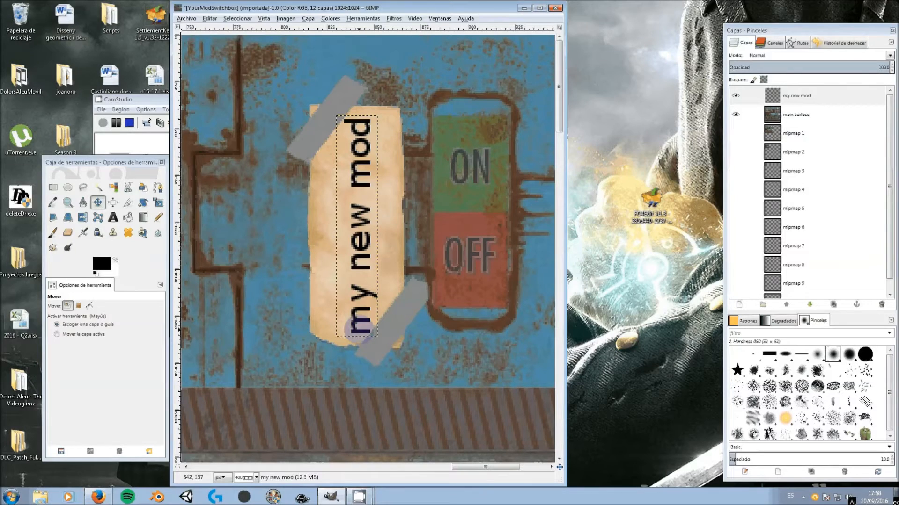
Merge the "my new mod" layer down into the main surface layer
click(286, 19)
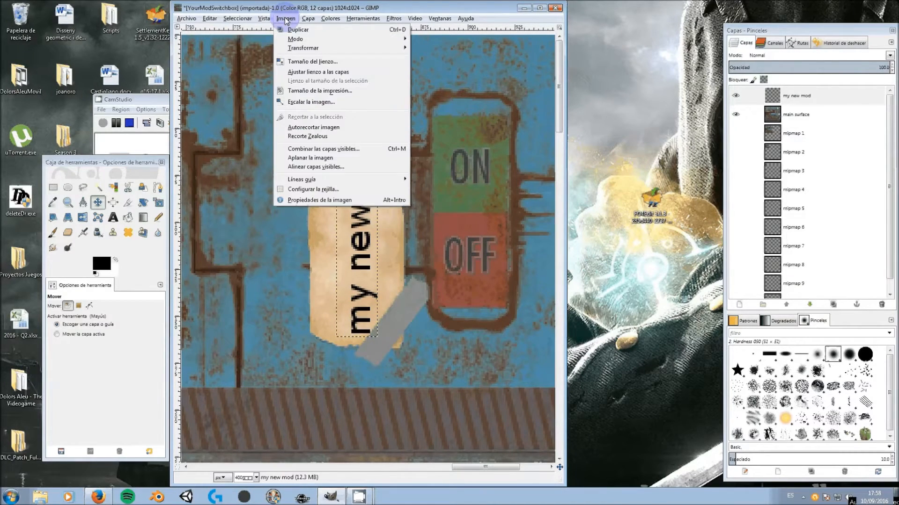
click(808, 106)
right_click(808, 106)
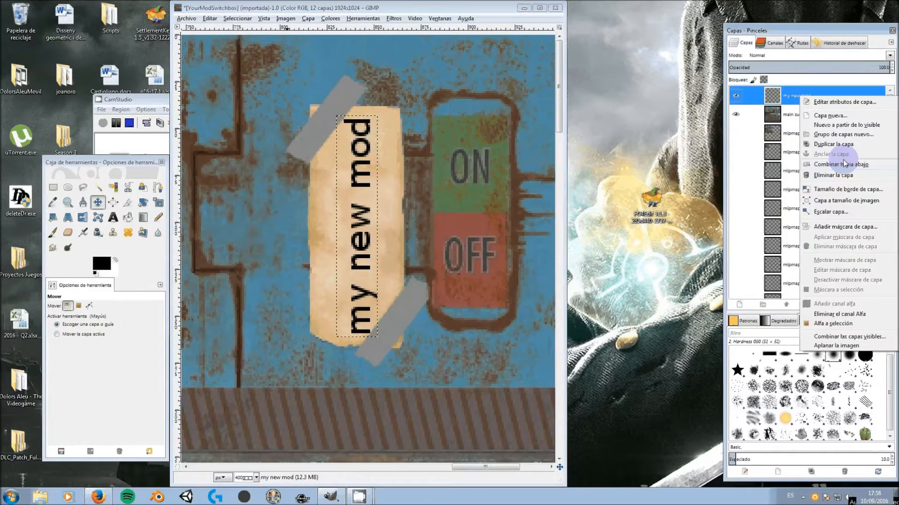
click(844, 164)
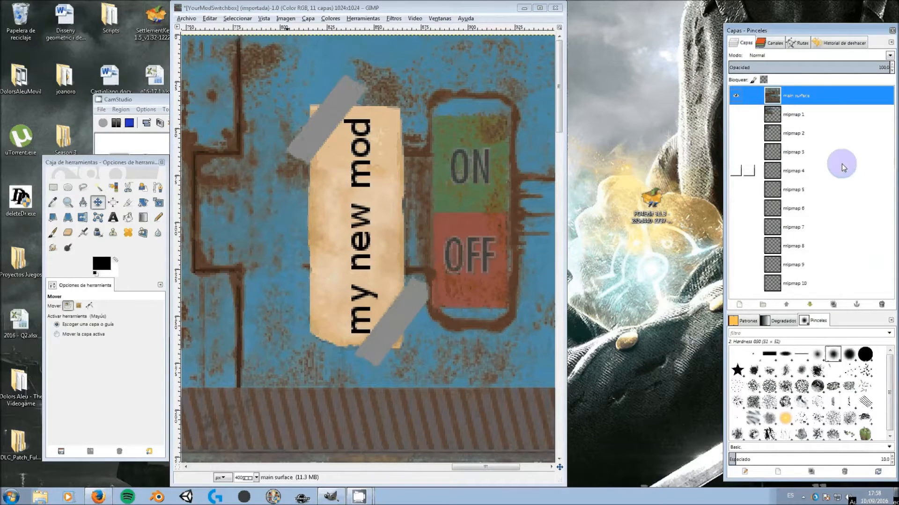
Start exporting the image under a chosen name and go up to the Textures folder
click(188, 19)
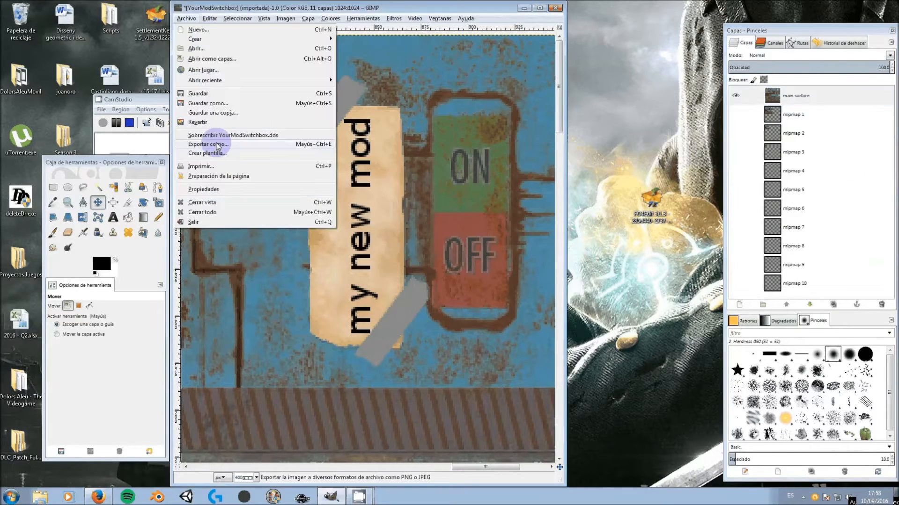
click(217, 144)
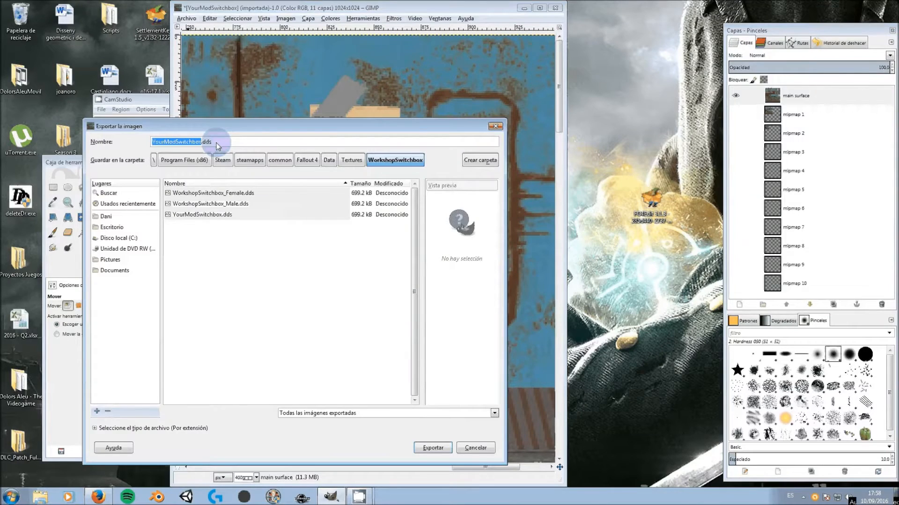
click(350, 160)
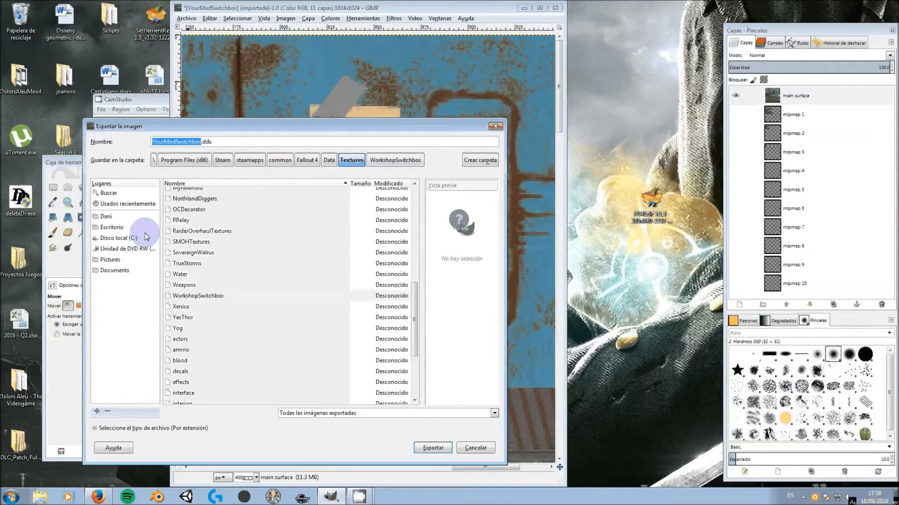
Try to create a new folder named Mynewmod inside Textures
click(488, 161)
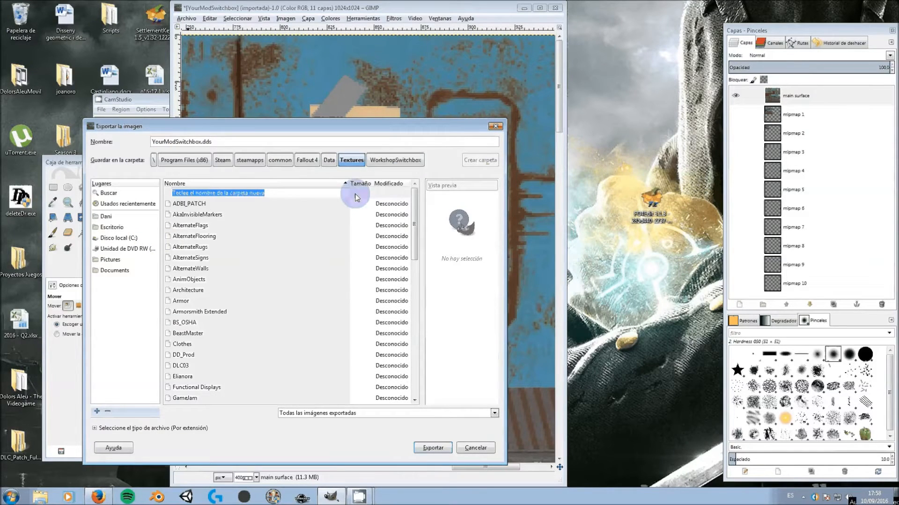
text(Mynew)
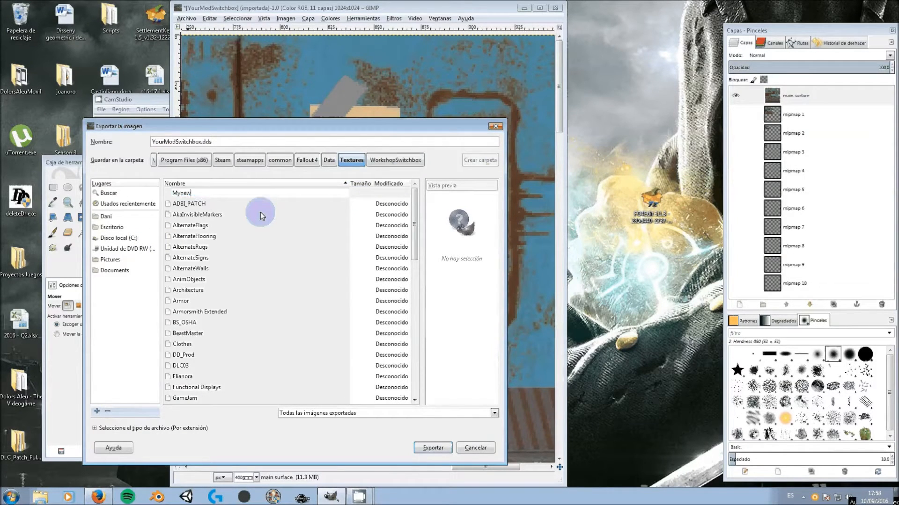
key(Return)
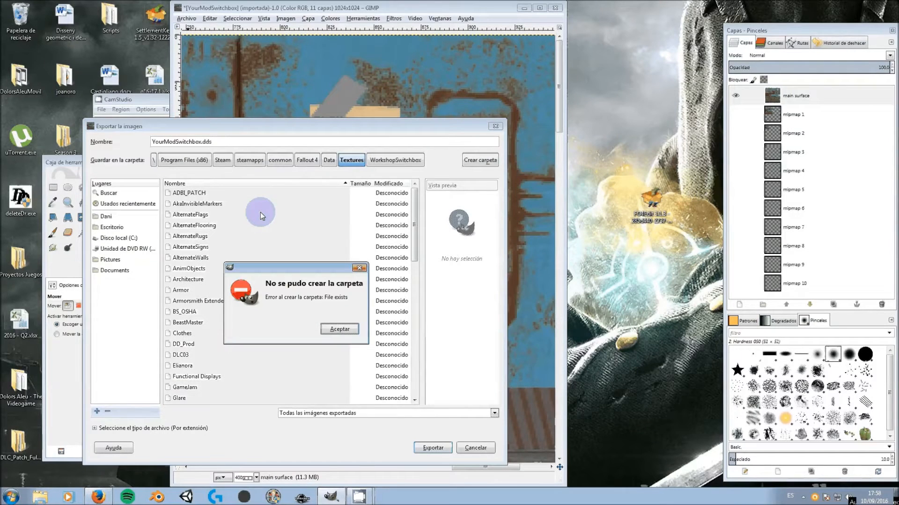
click(339, 330)
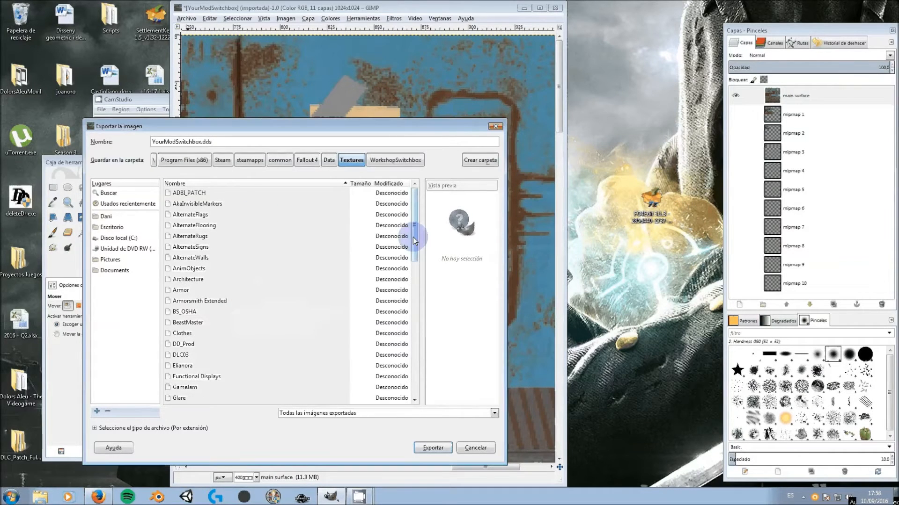
Export the image into the Mynewmod folder inside Textures as MynewmodSwitchbox.dds, replacing the existing file
drag(413, 237, 411, 302)
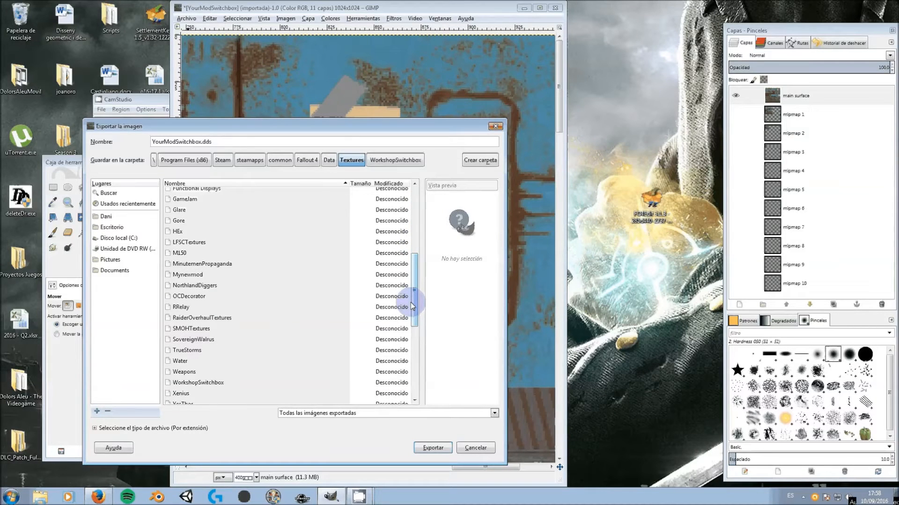
click(191, 276)
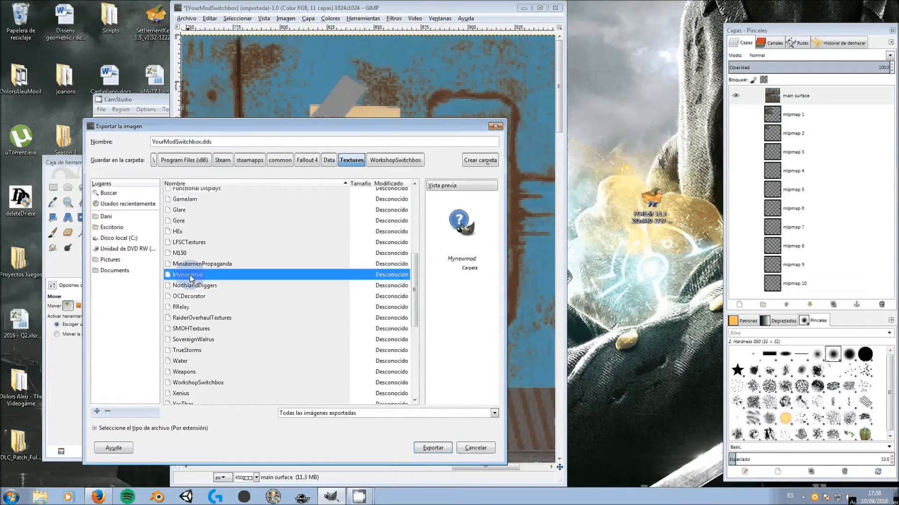
double_click(189, 274)
drag(199, 146, 128, 142)
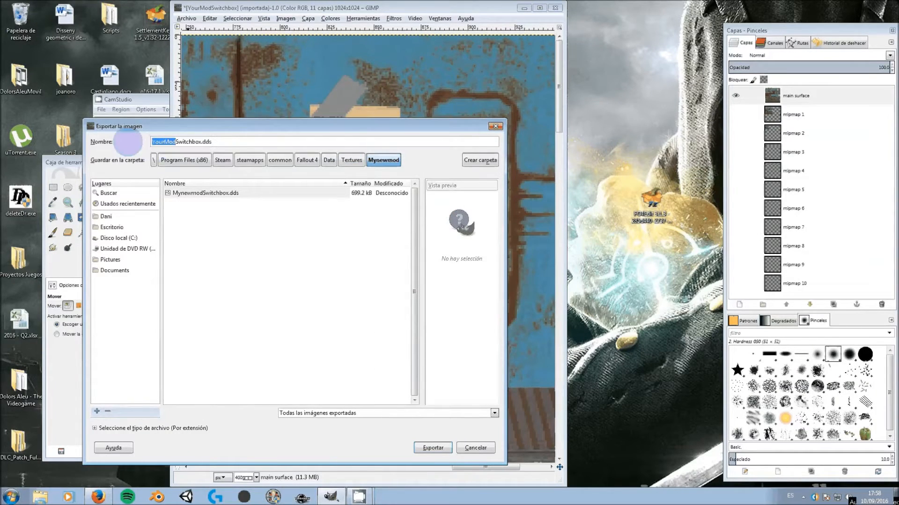
text(Mynewmod)
click(206, 196)
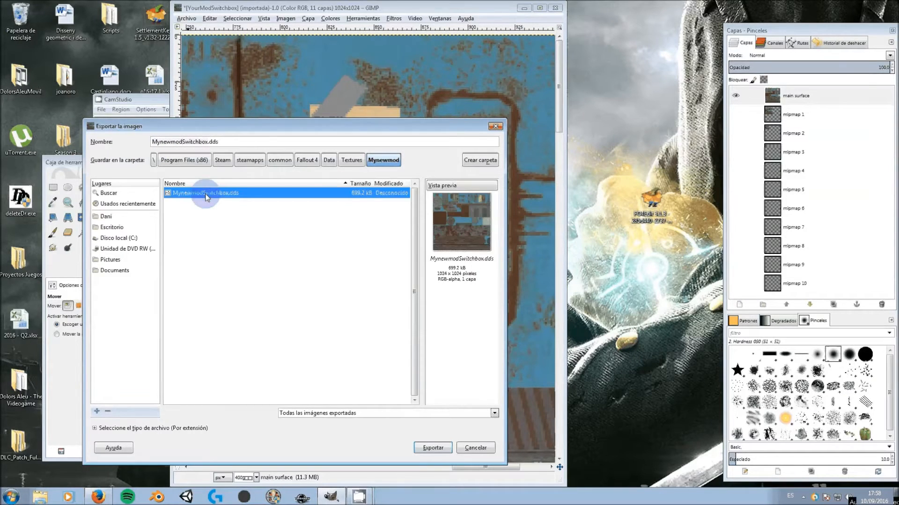
click(438, 448)
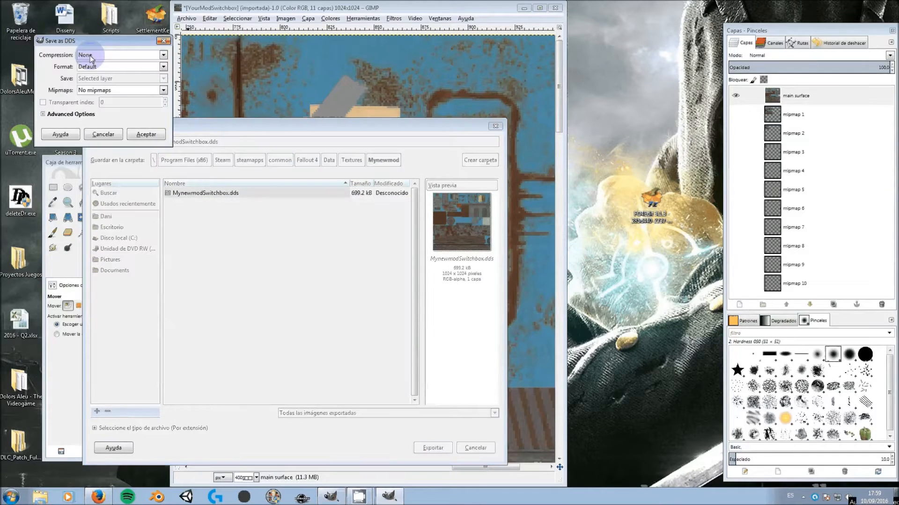
Save the DDS with BC1 / DXT1 compression and generated mipmaps, and export once more to MynewmodSwitchbox.dds
click(91, 57)
click(111, 79)
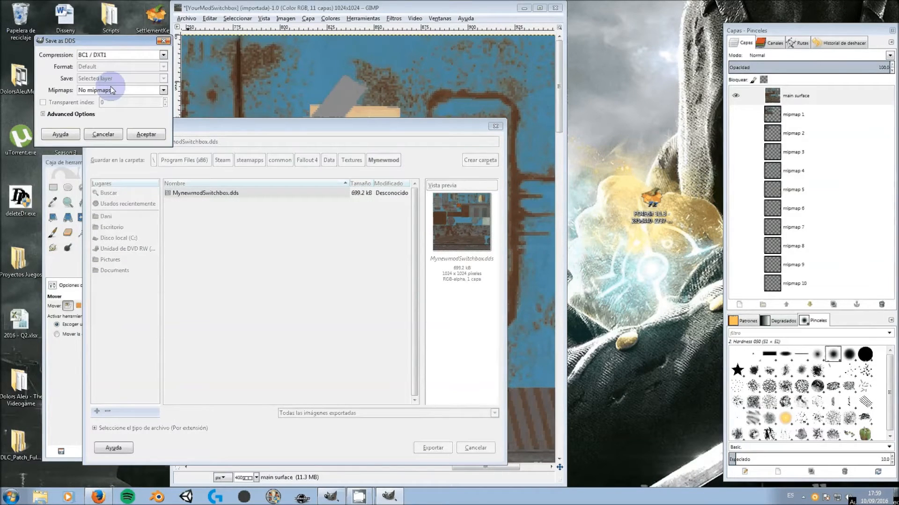
click(111, 90)
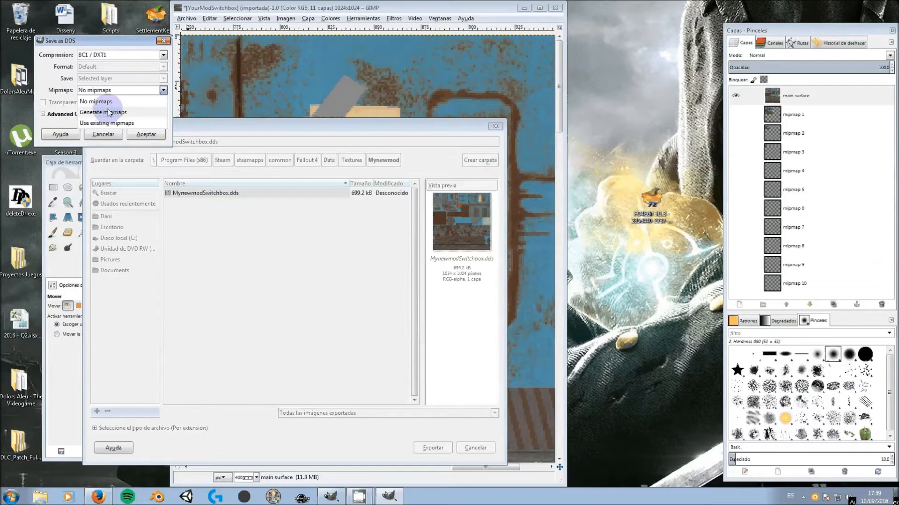
click(109, 112)
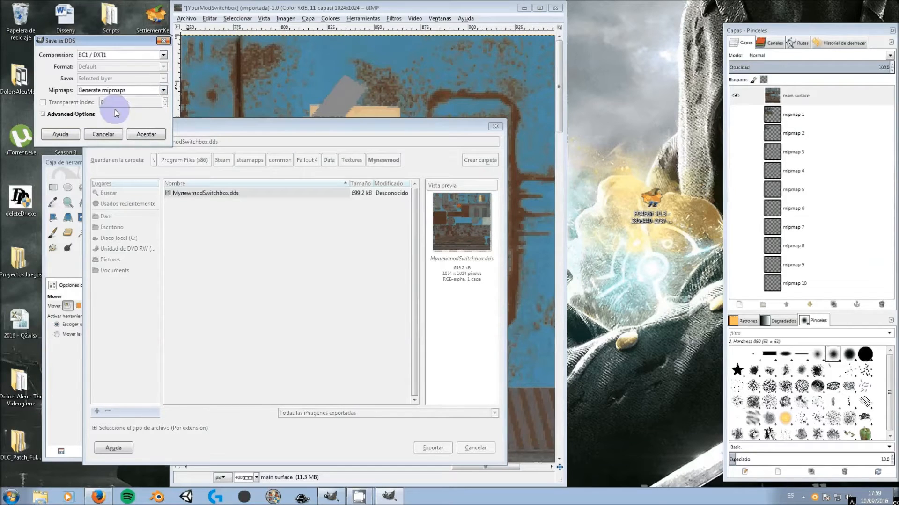
click(147, 135)
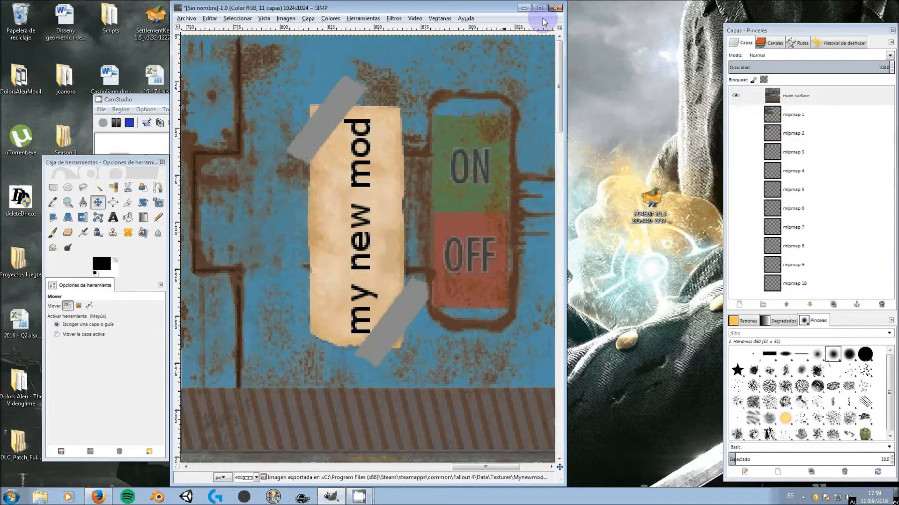
click(187, 19)
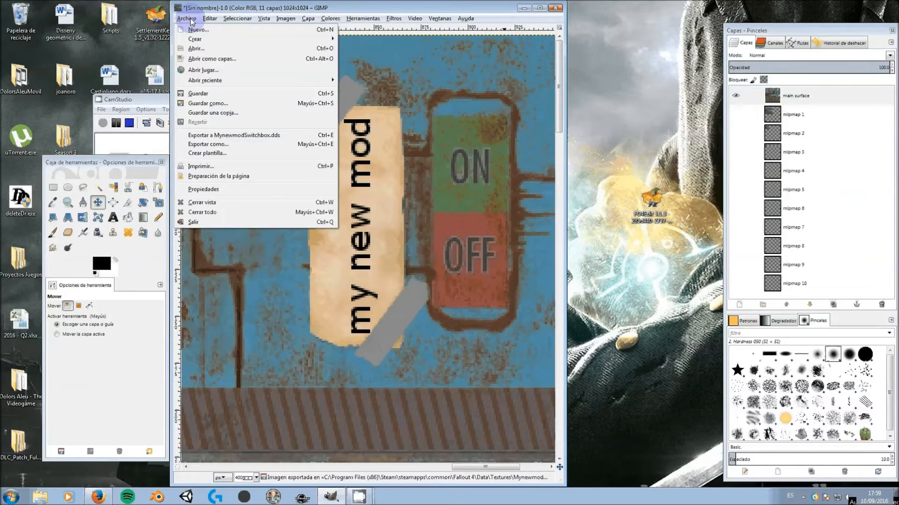
click(214, 135)
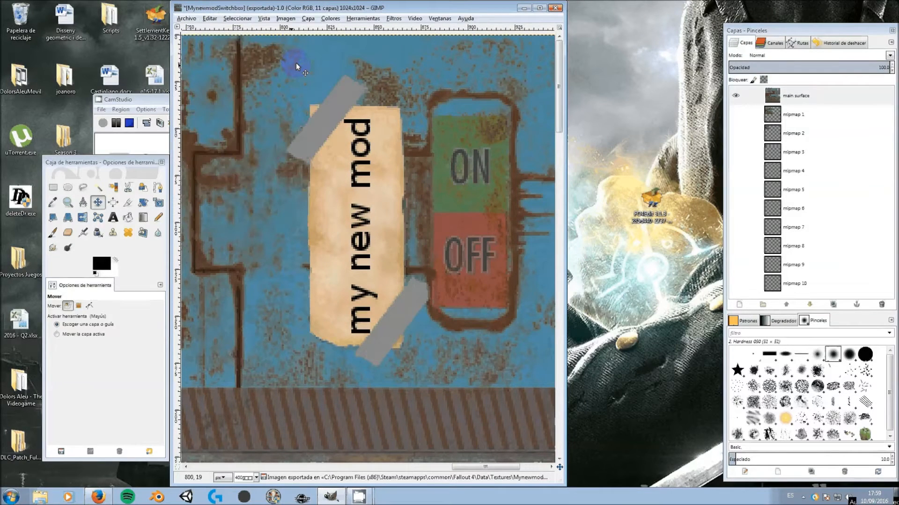
Close the image, discarding its unsaved changes, and quit GIMP
click(555, 7)
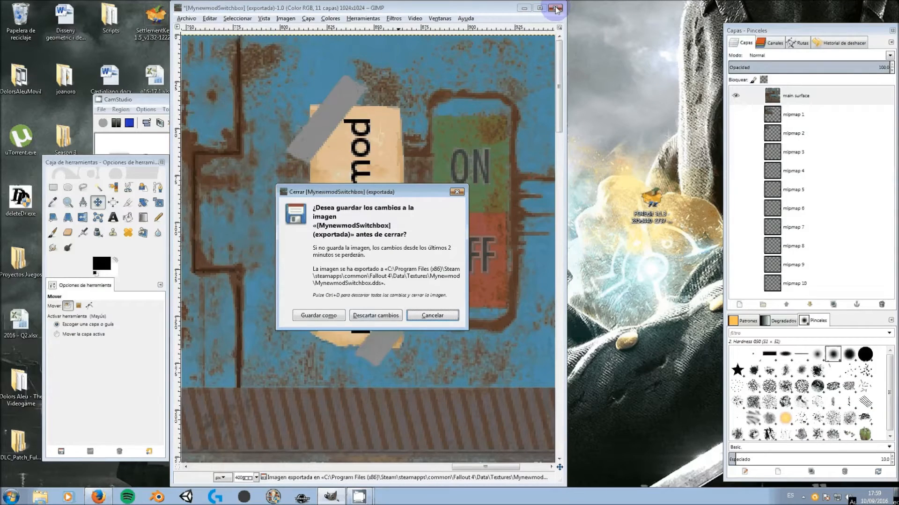
click(374, 316)
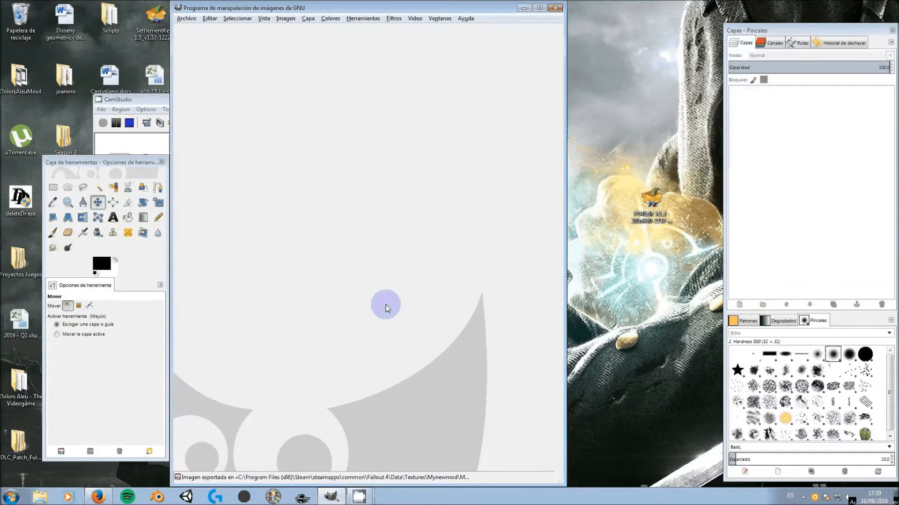
click(555, 8)
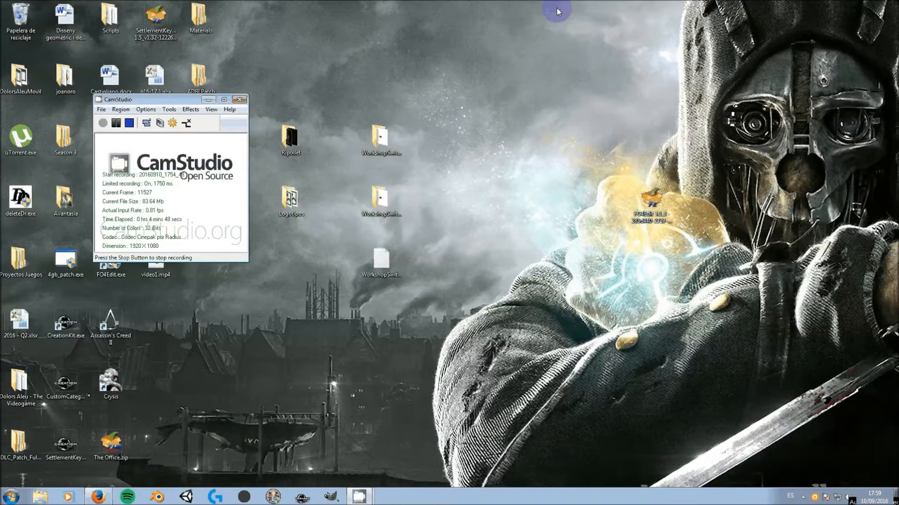
Launch Material Editor, and copy YourModSwitchbox.BGSM from Fallout 4's Data\materials\WorkshopSwitchbox folder in Windows Explorer
click(243, 499)
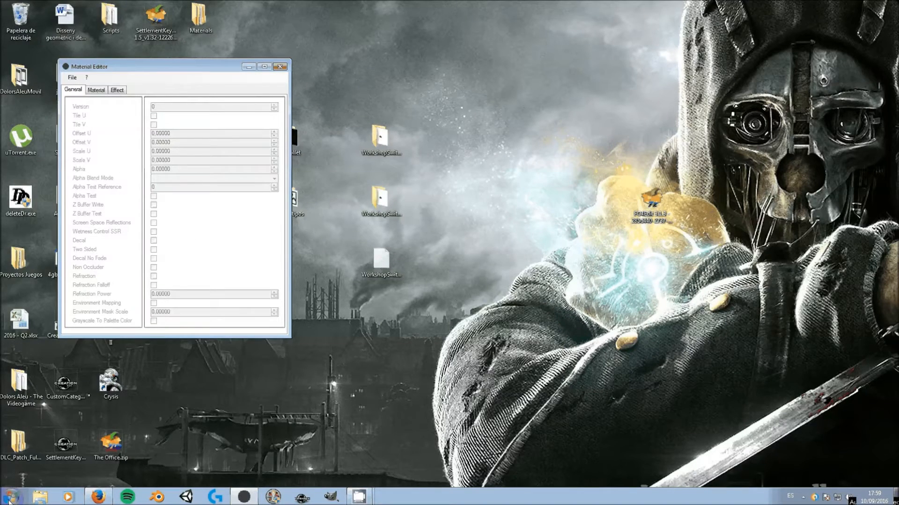
click(359, 497)
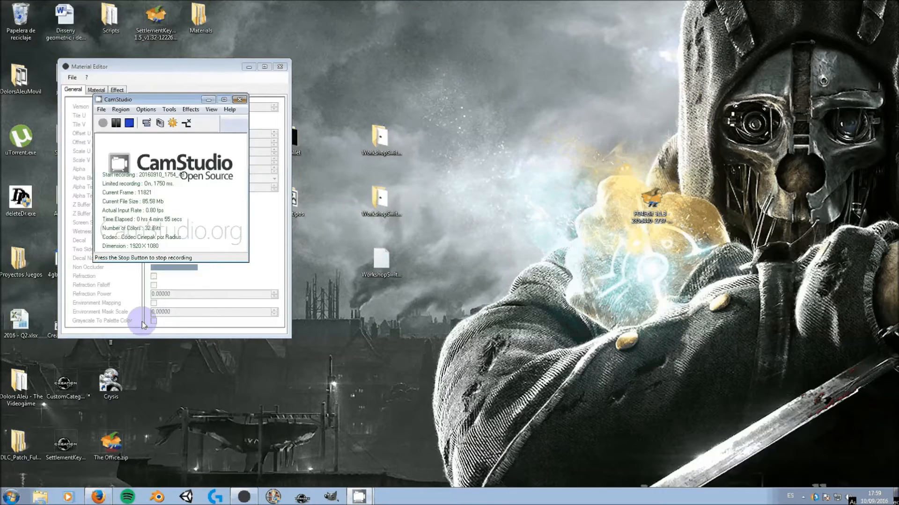
click(447, 104)
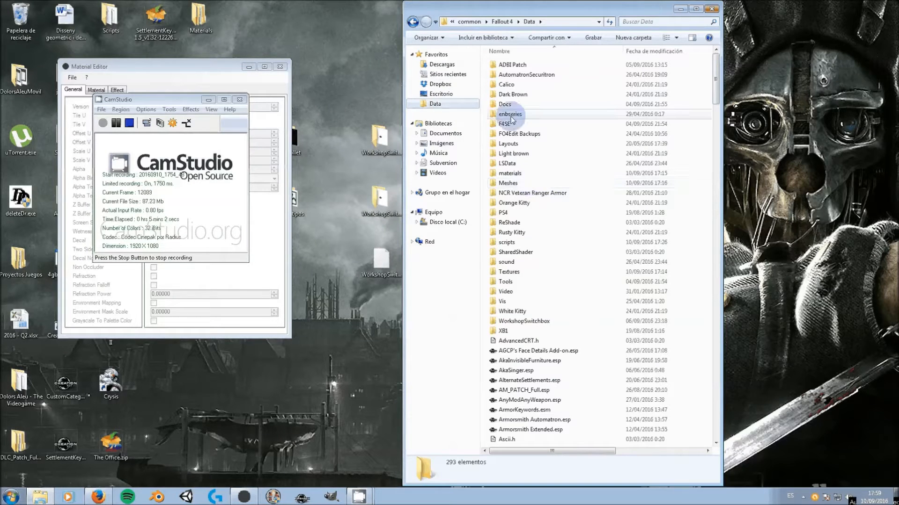
double_click(510, 173)
click(523, 412)
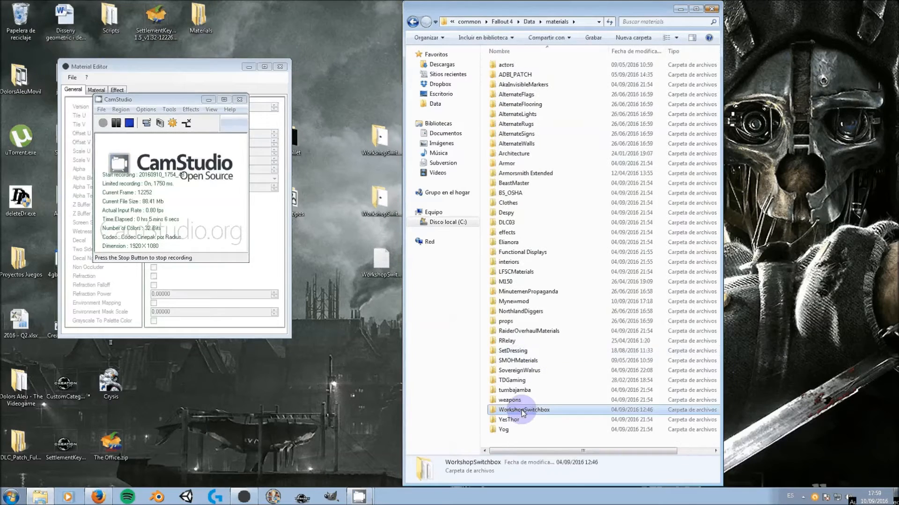
double_click(523, 412)
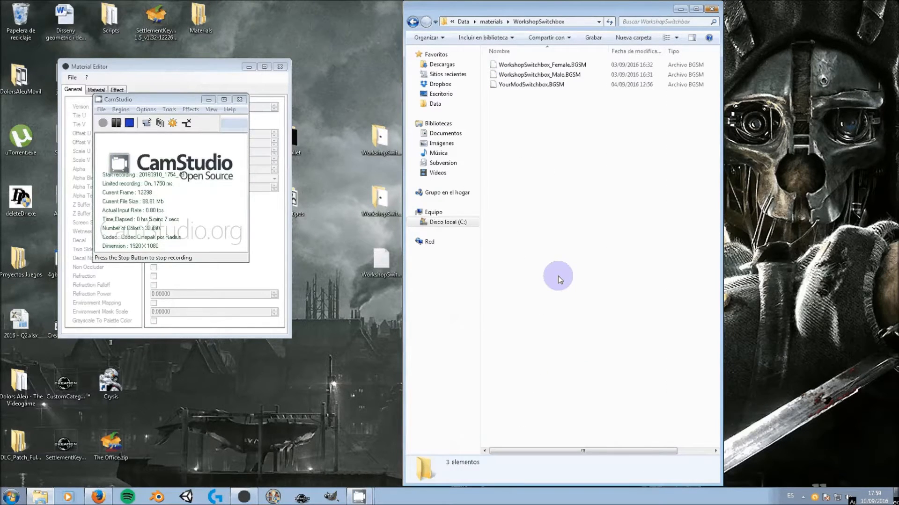
click(541, 85)
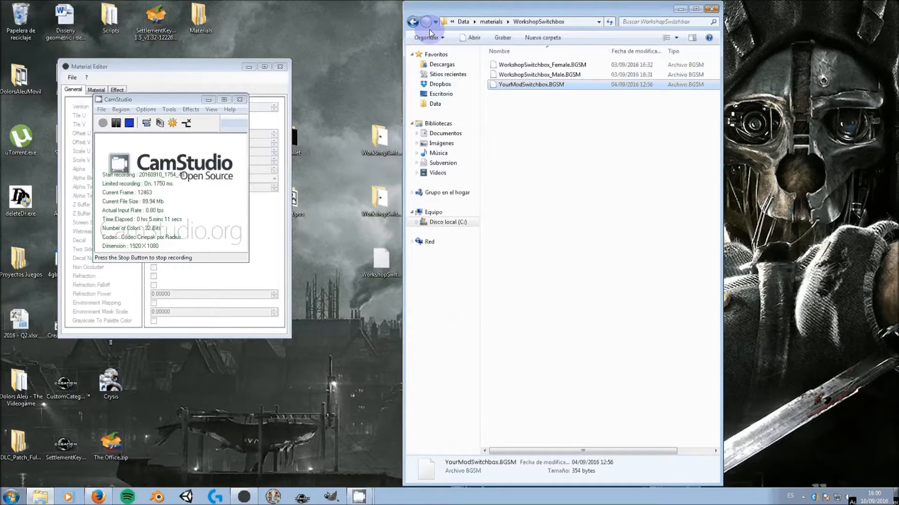
Delete the existing MynewmodSwitchbox.BGSM from the materials\Mynewmod folder and paste the copied material file there
key(BackSpace)
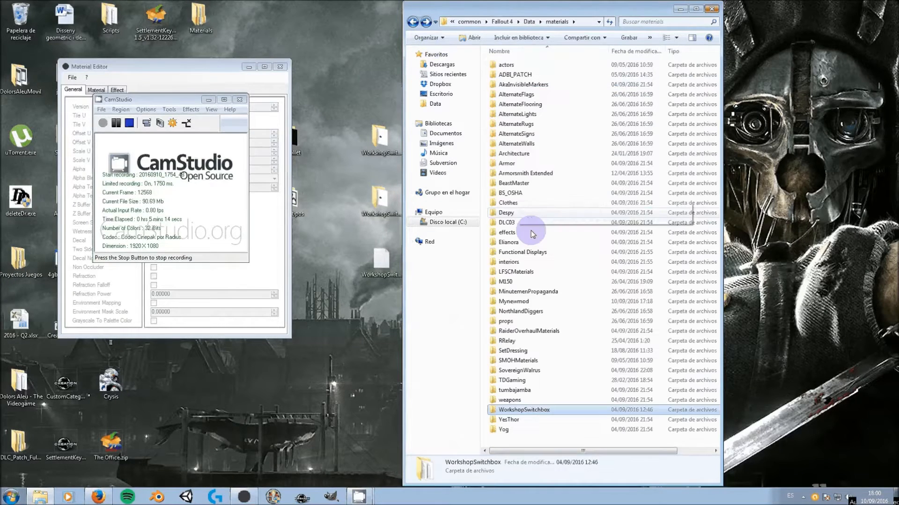
double_click(519, 302)
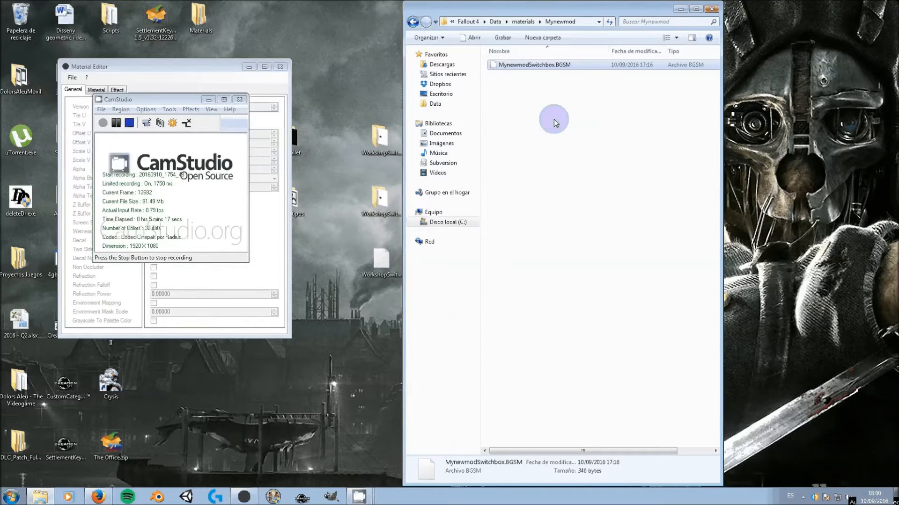
key(Delete)
key(ctrl+v)
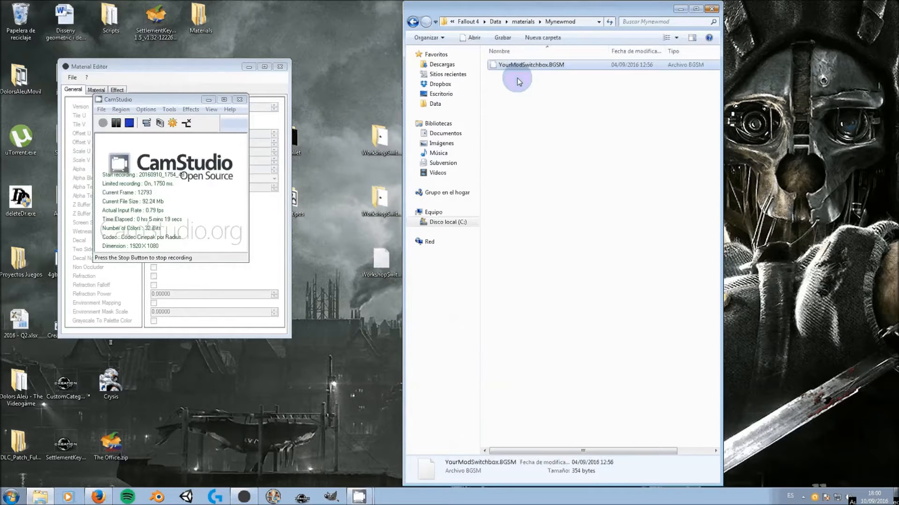
Rename the pasted material file as MynewmodSwitchbox.BGSM
click(515, 64)
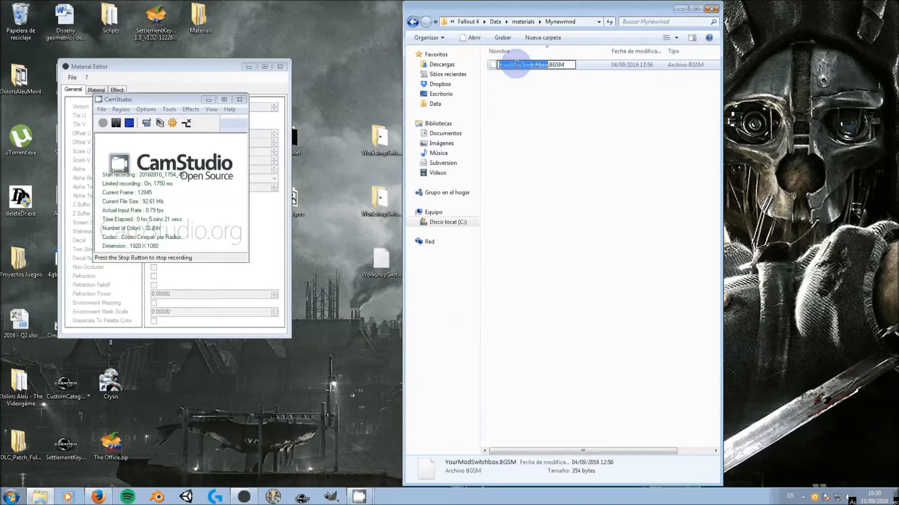
click(516, 65)
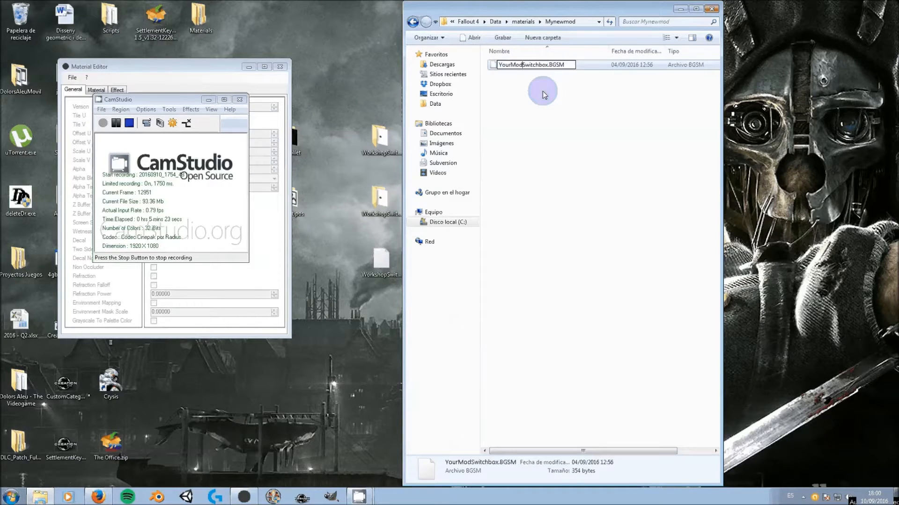
key(shift+Home)
text(My)
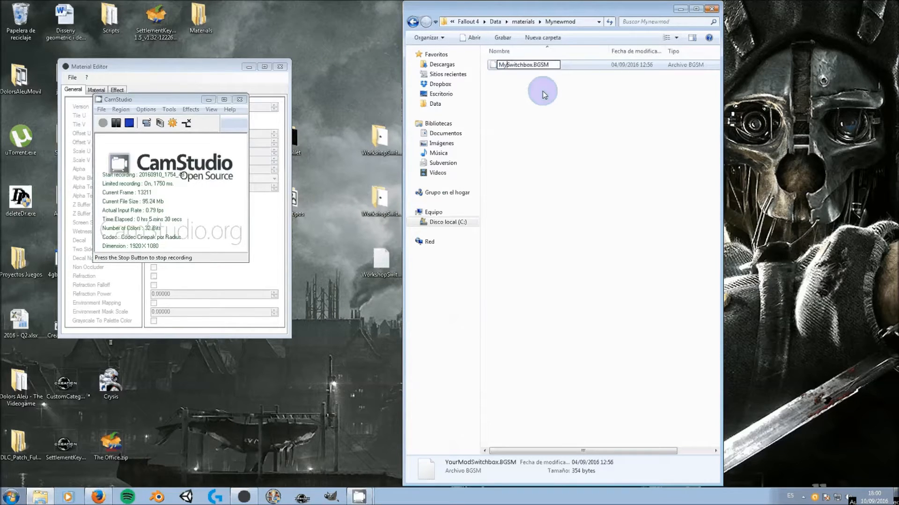
text(newmod)
key(Return)
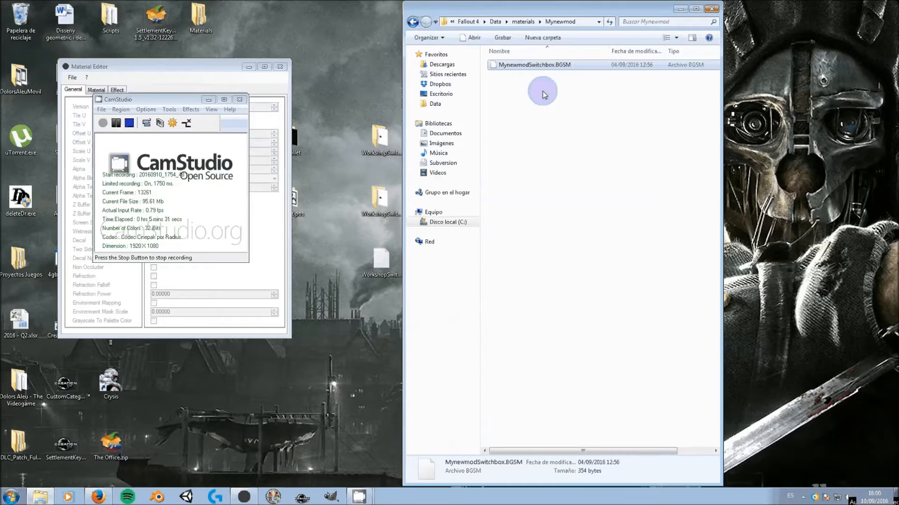
Switch to Material Editor and open MynewmodSwitchbox.BGSM from the Data\materials\Mynewmod folder
click(223, 78)
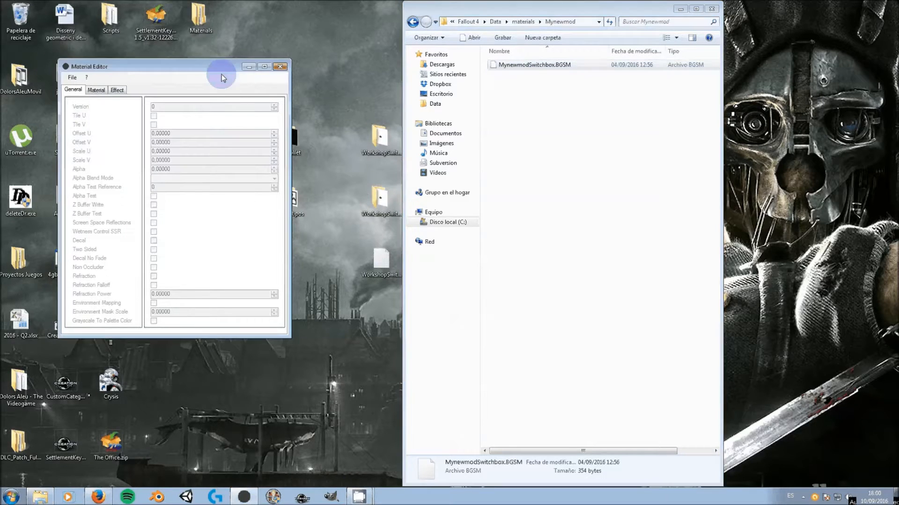
click(72, 77)
click(88, 98)
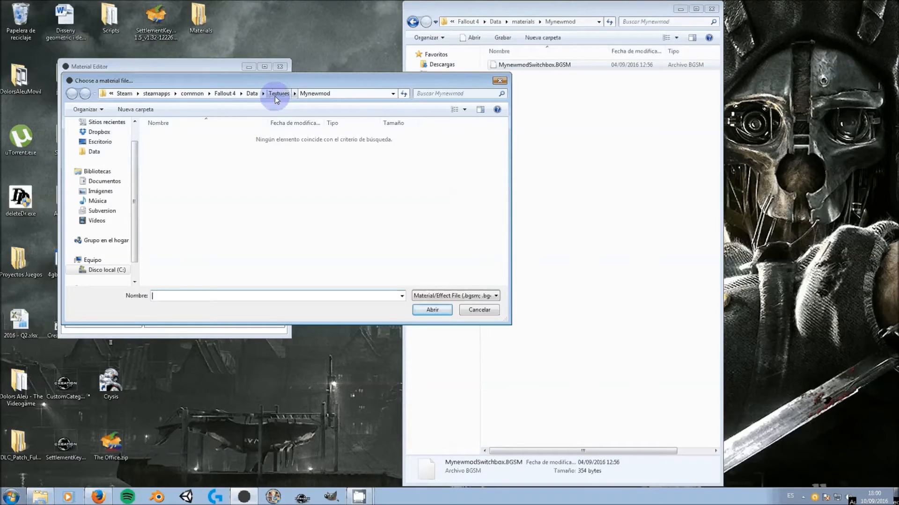
click(252, 95)
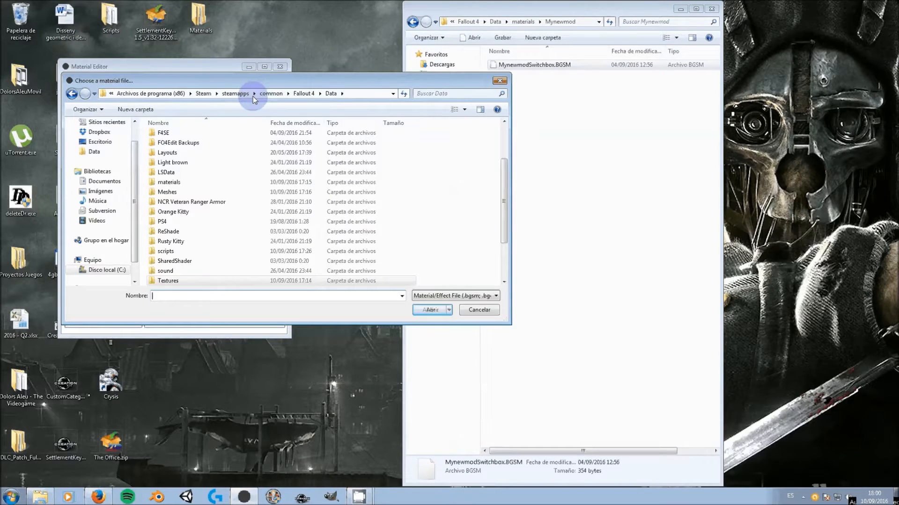
double_click(176, 182)
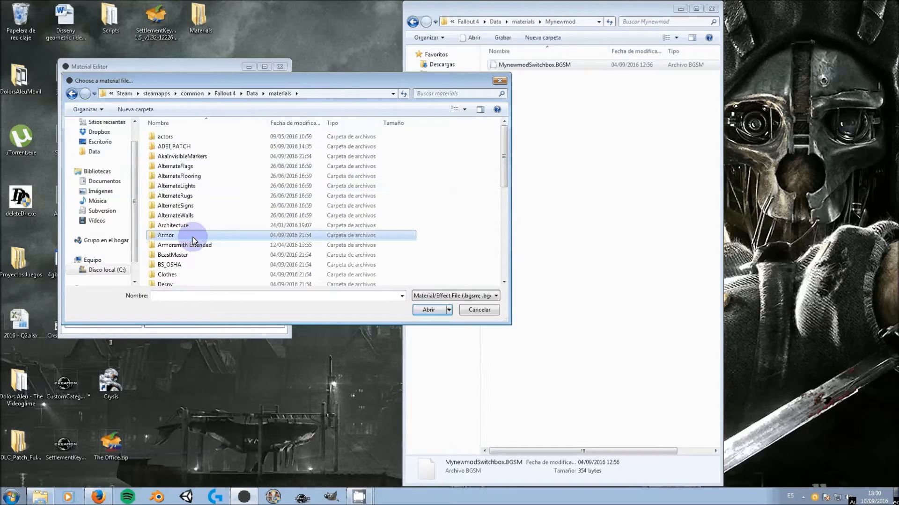
scroll(194, 240, down, 5)
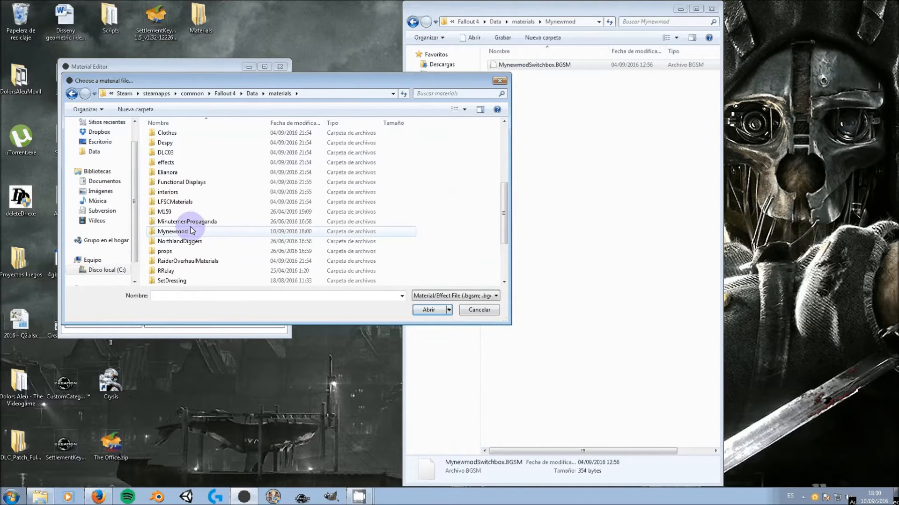
double_click(173, 232)
double_click(192, 136)
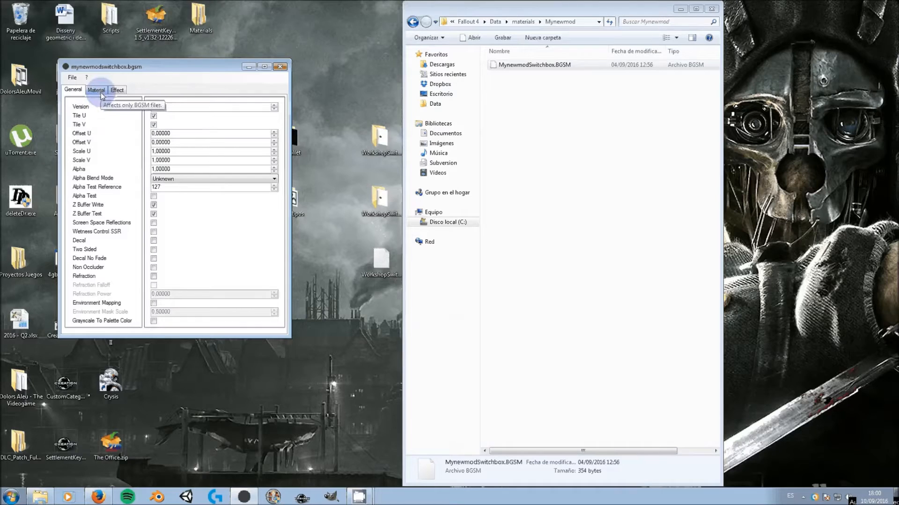
Set the material's diffuse texture to MynewmodSwitchbox.dds from the Data\Textures\Mynewmod folder
click(96, 89)
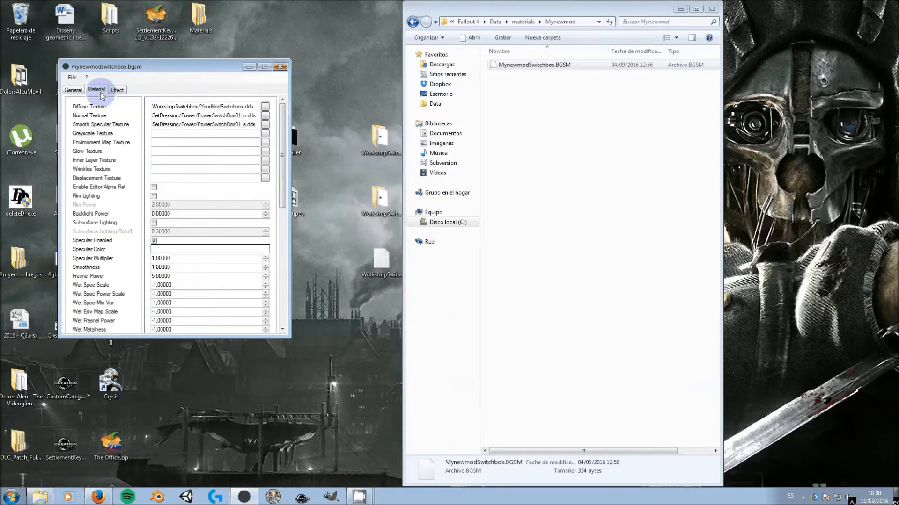
click(265, 107)
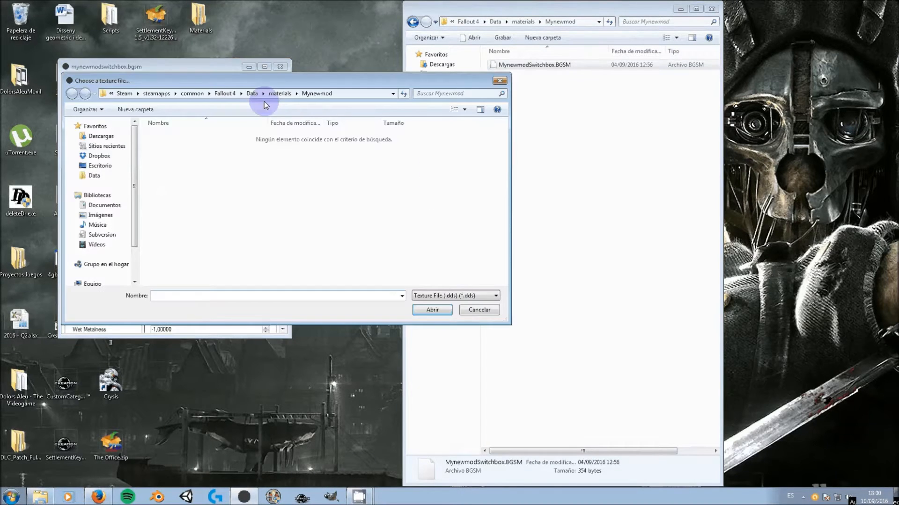
click(251, 94)
scroll(181, 271, down, 1)
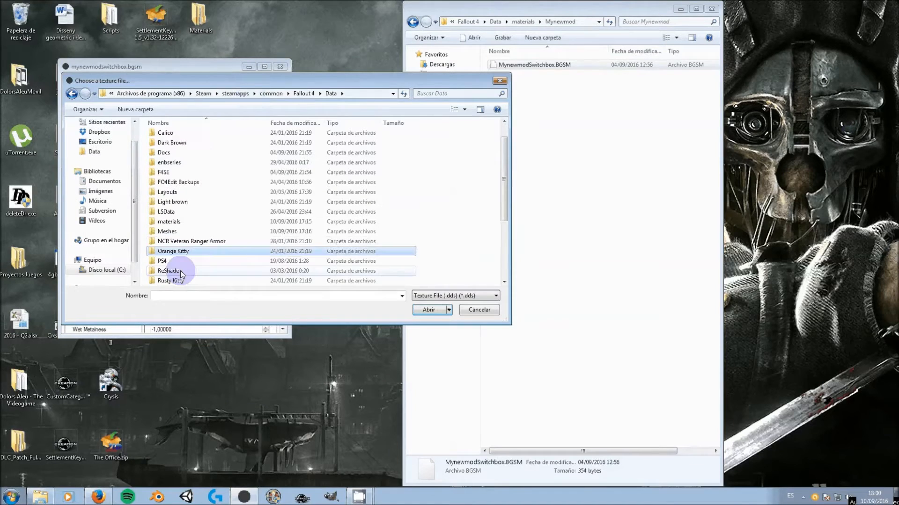
scroll(181, 271, down, 3)
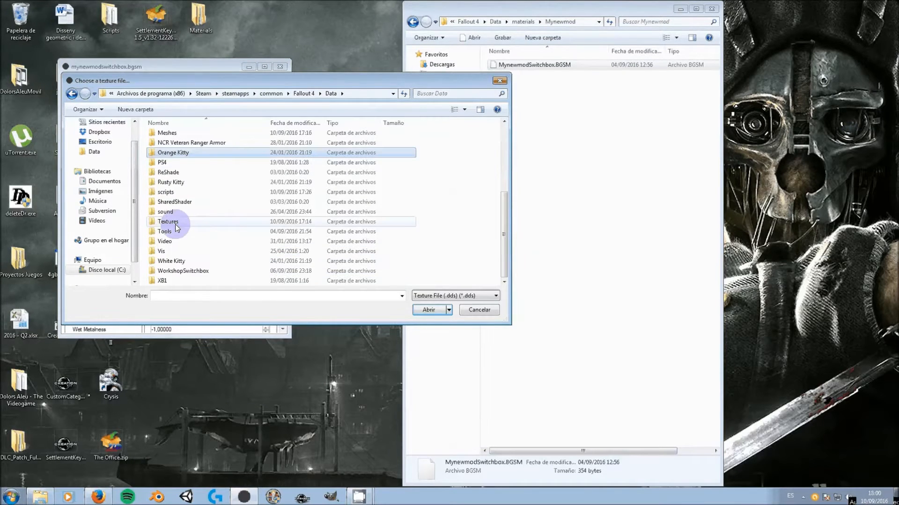
double_click(169, 222)
scroll(176, 226, down, 3)
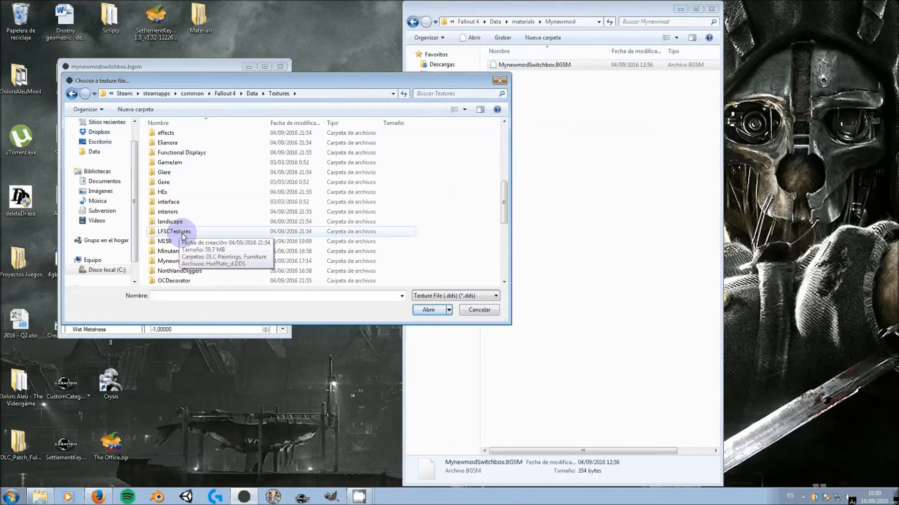
double_click(168, 261)
double_click(195, 136)
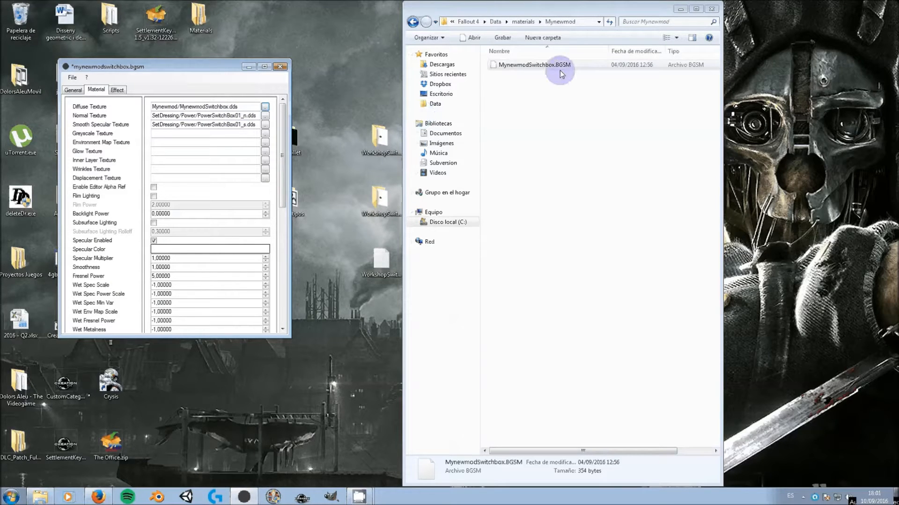
Save the edited MynewmodSwitchbox.BGSM material and close Material Editor
click(523, 66)
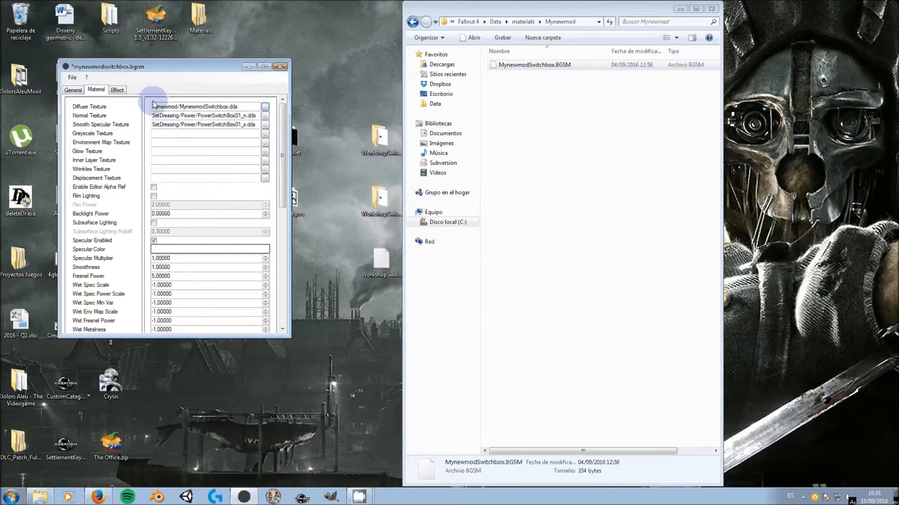
click(72, 79)
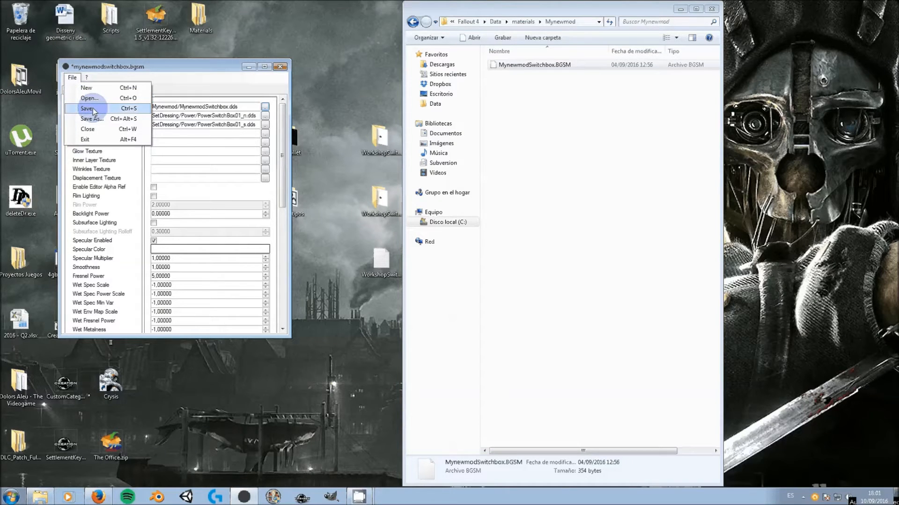
click(93, 110)
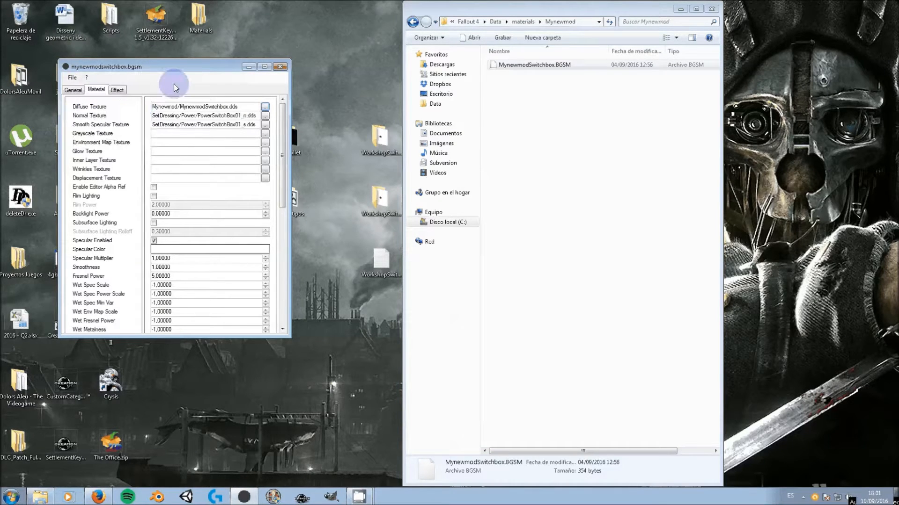
click(281, 68)
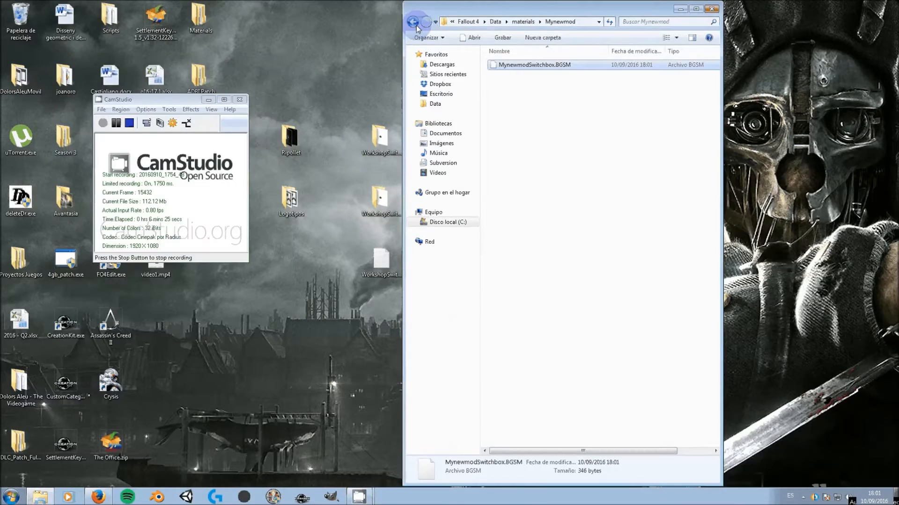
In Windows Explorer, copy YourModSwitchbox.nif from Fallout 4's Data\Meshes\WorkshopSwitchbox folder
click(414, 24)
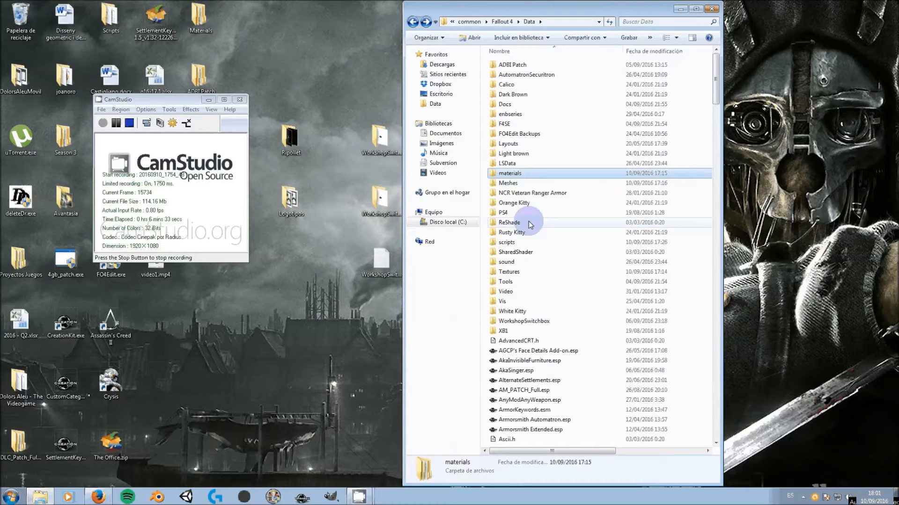
double_click(508, 183)
scroll(538, 378, down, 2)
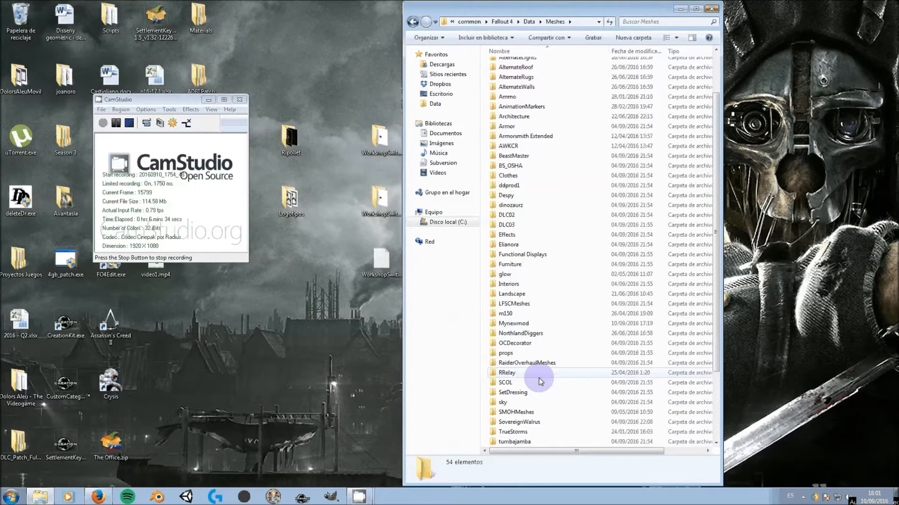
scroll(539, 377, down, 4)
double_click(528, 378)
click(521, 84)
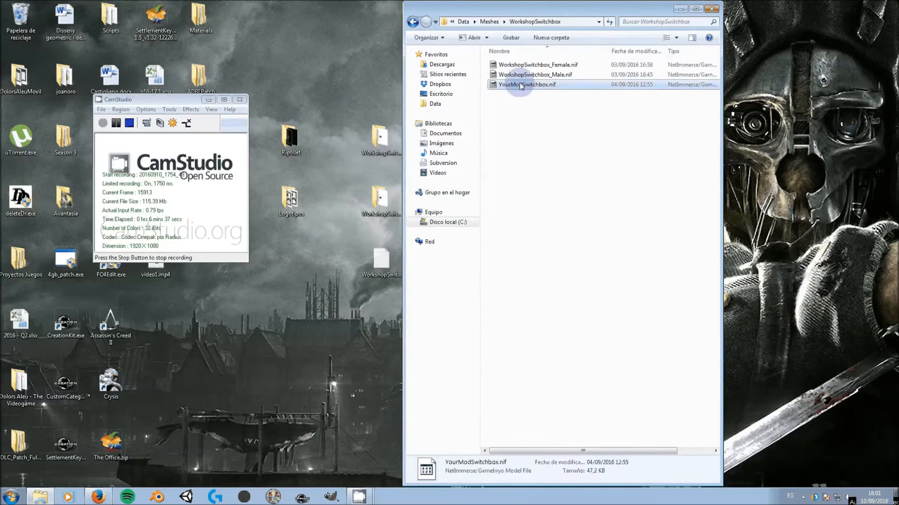
Clear the old mesh file out of the Data\Meshes\Mynewmod folder and paste the copied YourModSwitchbox.nif there
click(413, 22)
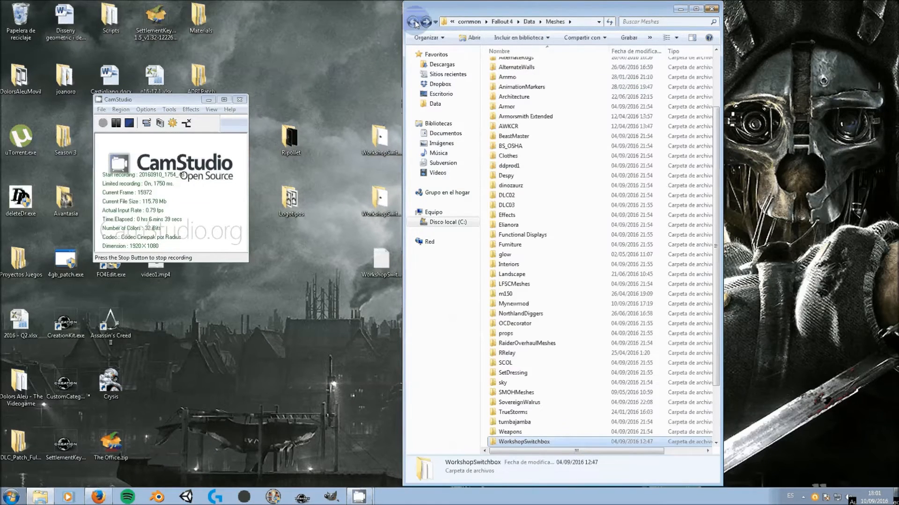
click(413, 22)
double_click(502, 183)
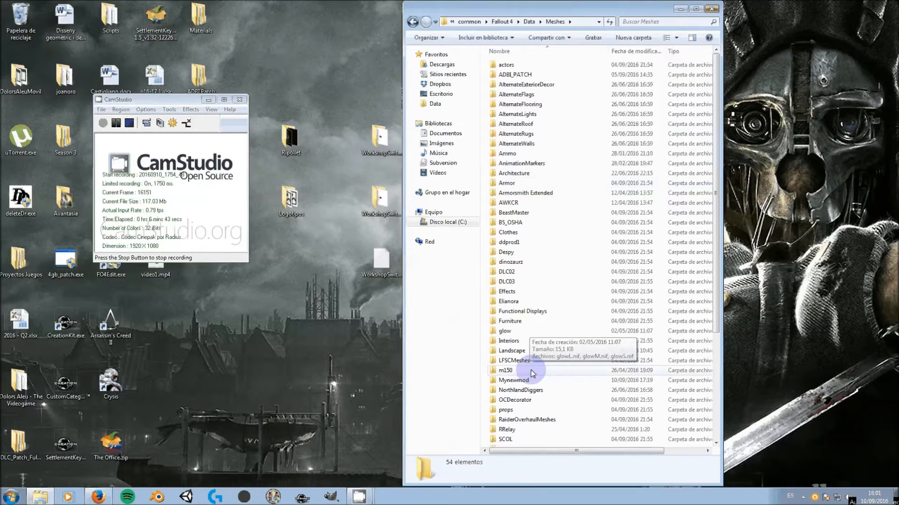
click(519, 380)
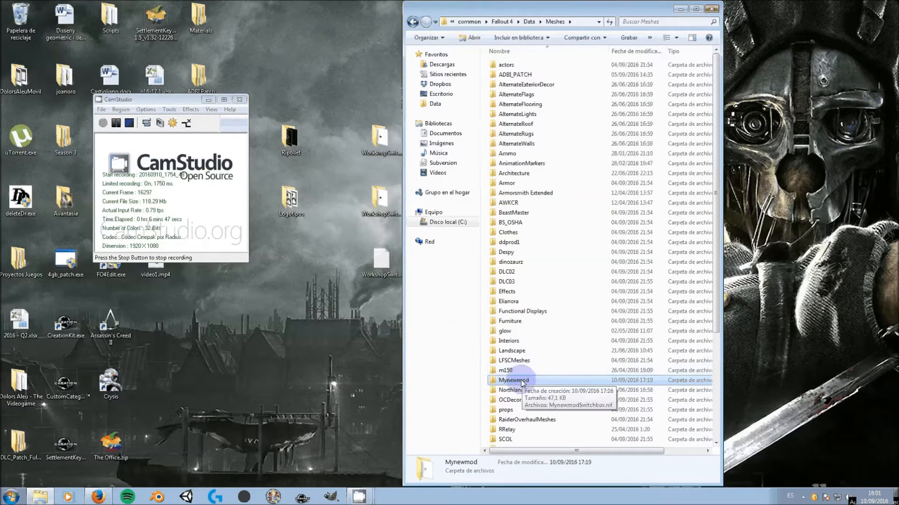
double_click(522, 381)
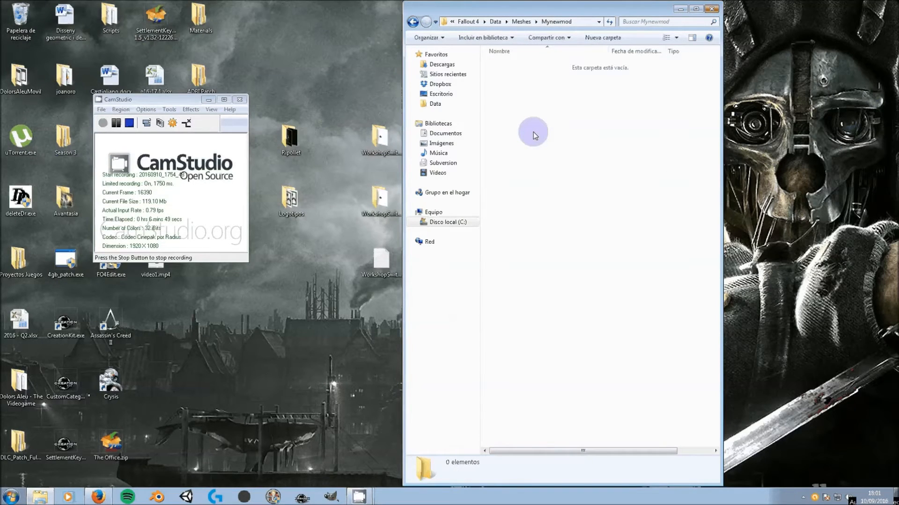
key(ctrl+v)
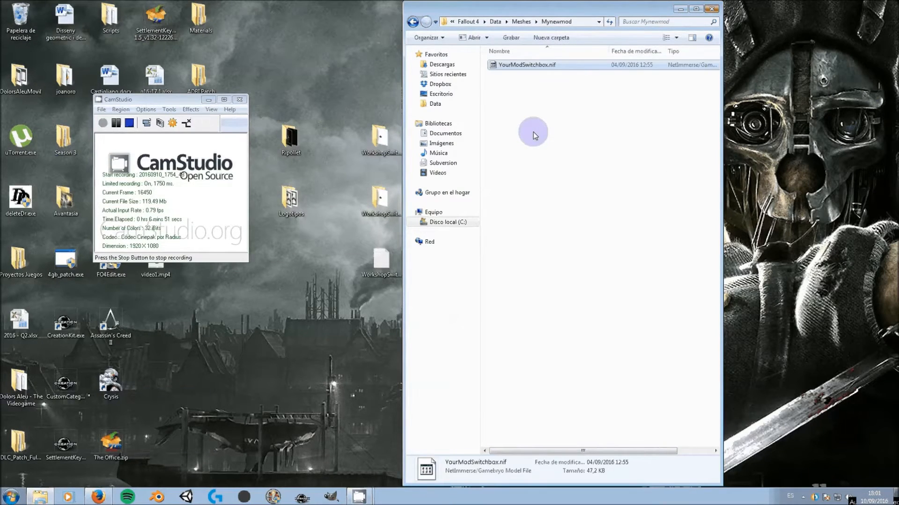
Rename the pasted mesh file as MynewmodSwitchbox.nif
click(524, 65)
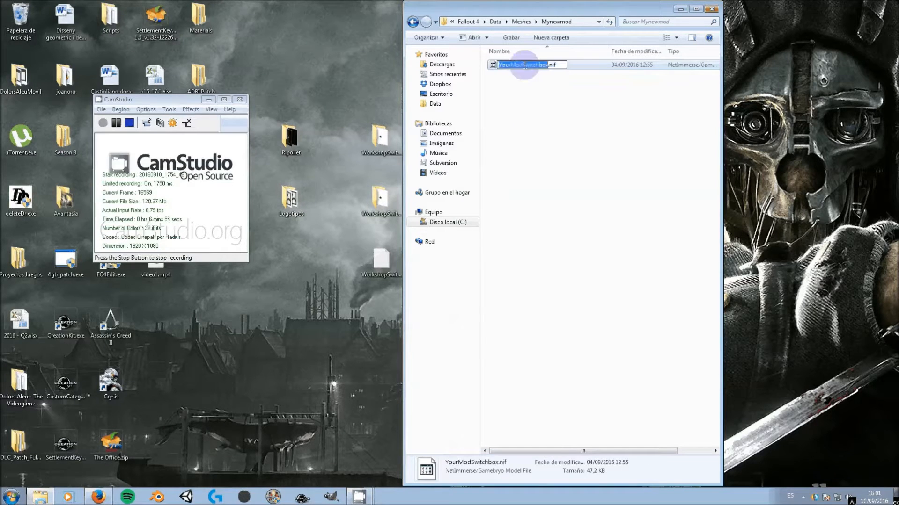
drag(522, 65, 498, 65)
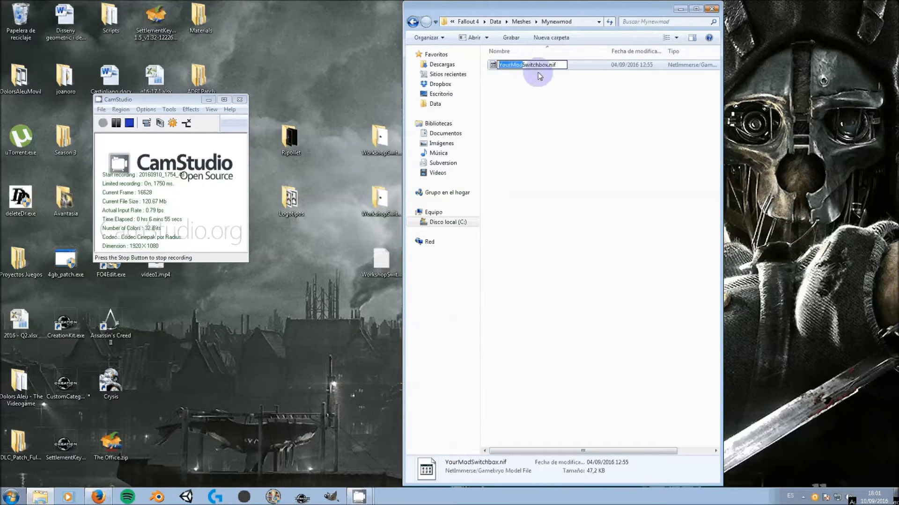
text(Mynewmo)
text(d)
key(Return)
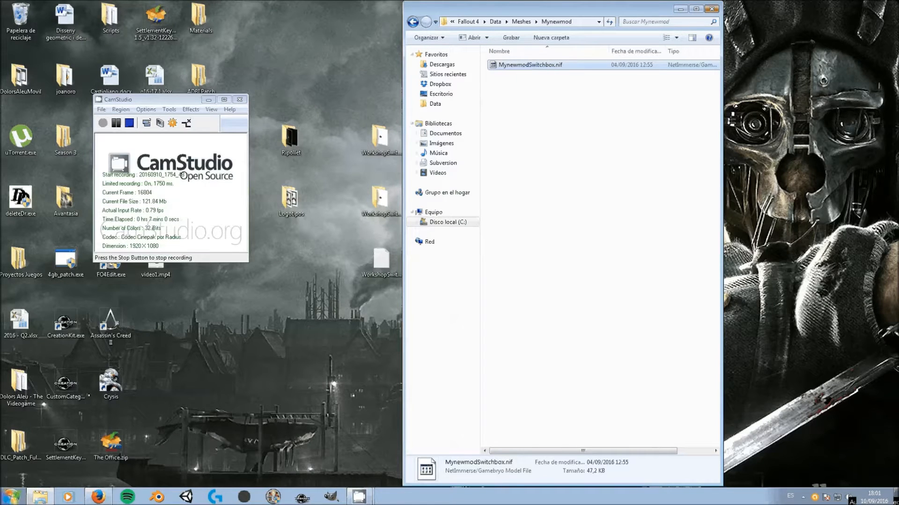
Search the computer for "nifskope" and launch NifSkope.exe
click(11, 496)
text(n)
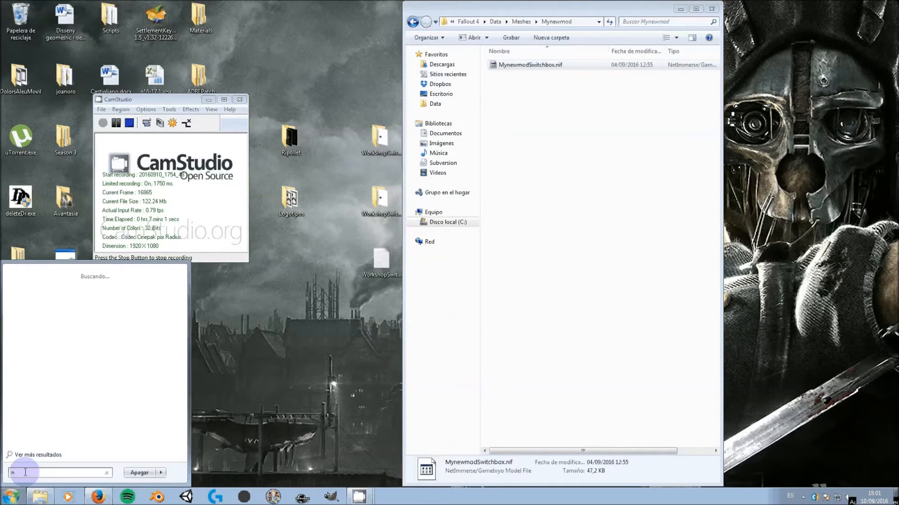
text(ifsko)
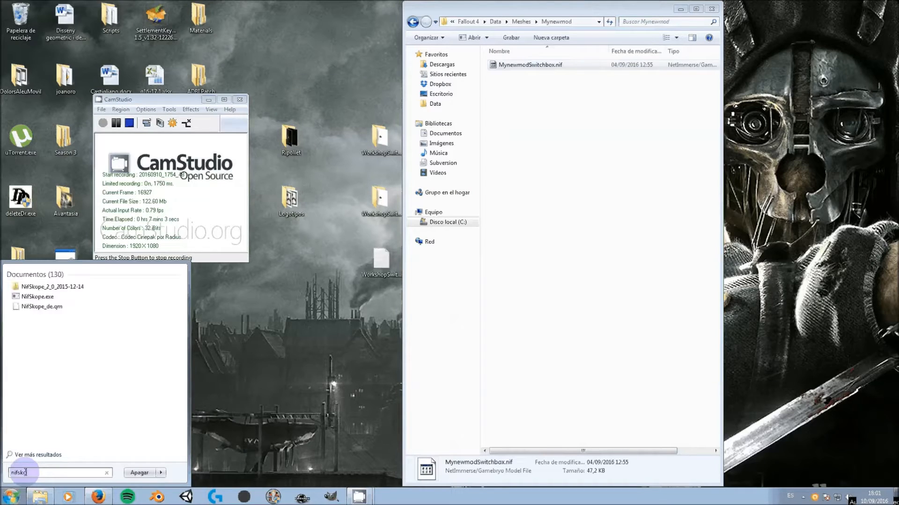
text(pe)
click(29, 299)
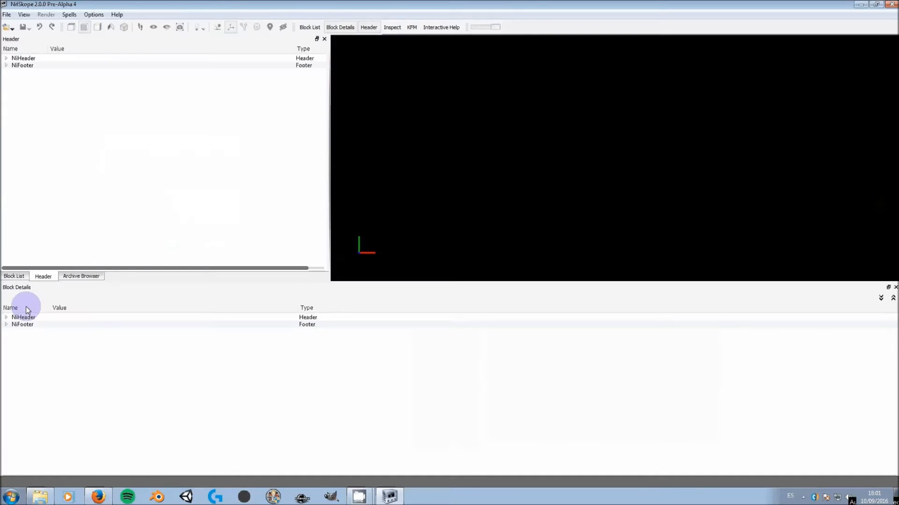
Open MynewmodSwitchbox.nif from the Data\Meshes\Mynewmod folder
click(10, 27)
click(25, 41)
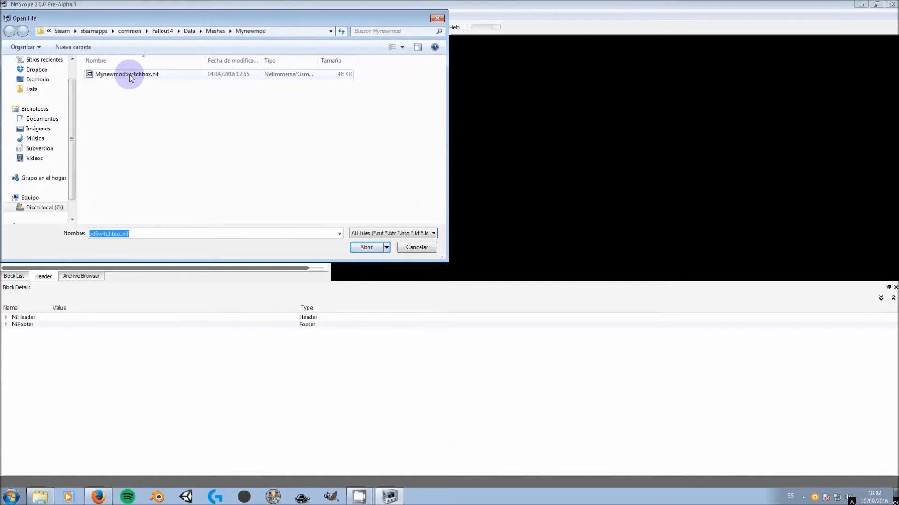
click(189, 31)
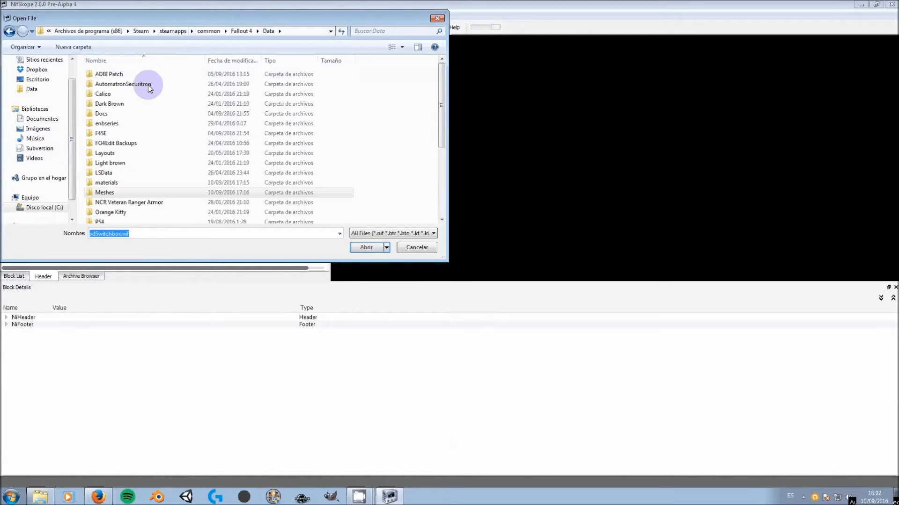
double_click(113, 192)
scroll(126, 164, down, 10)
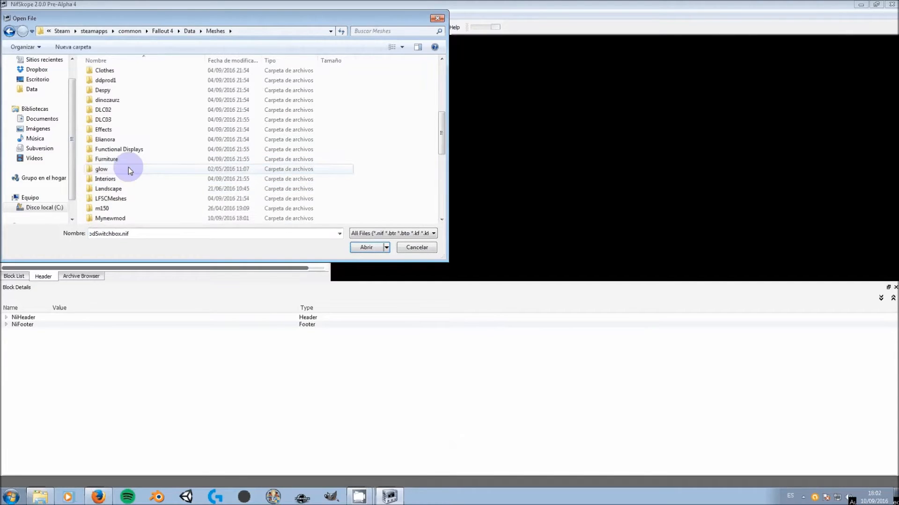
scroll(128, 167, up, 4)
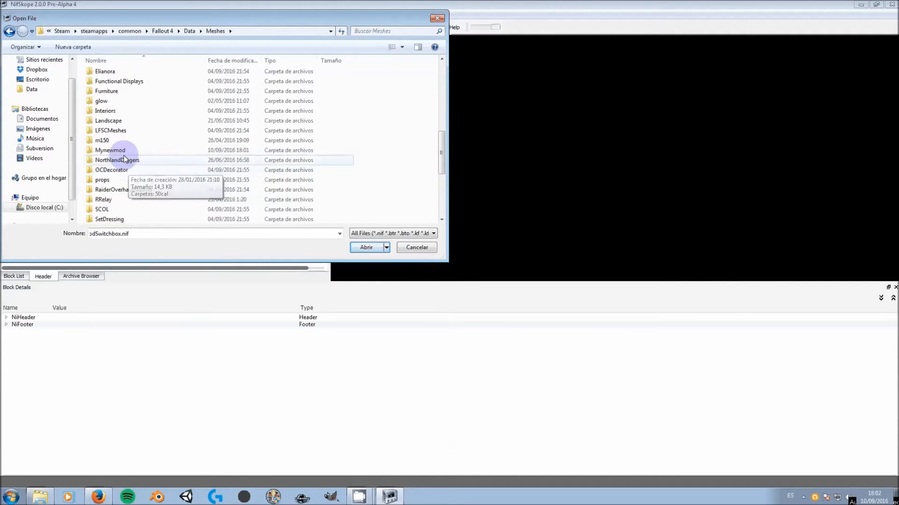
double_click(125, 159)
double_click(129, 74)
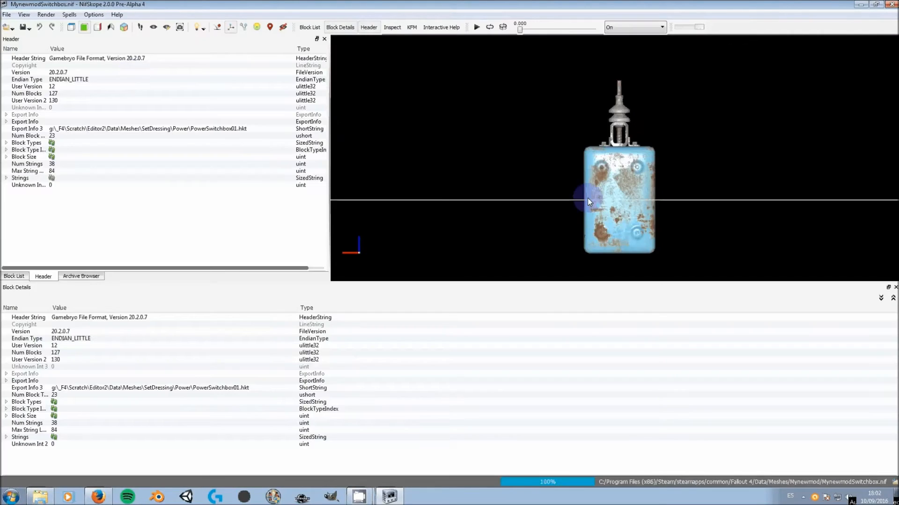
drag(587, 198, 618, 184)
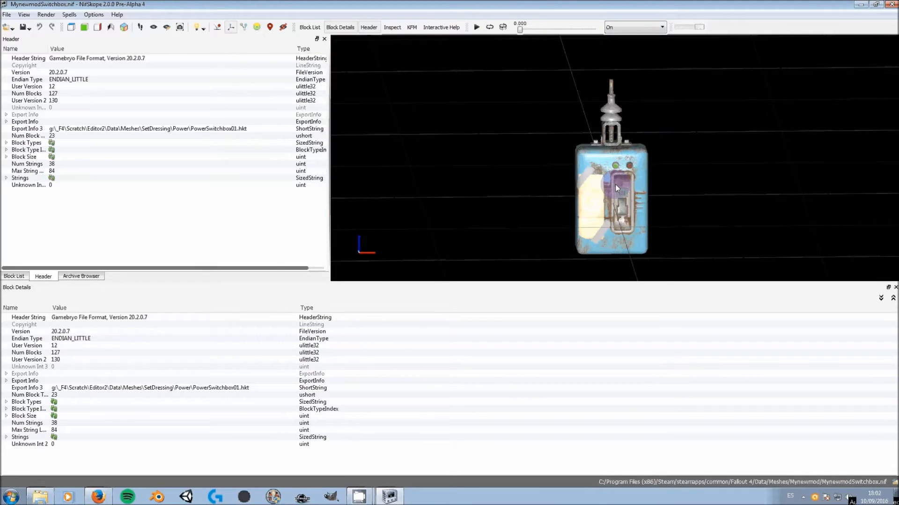
drag(615, 184, 597, 187)
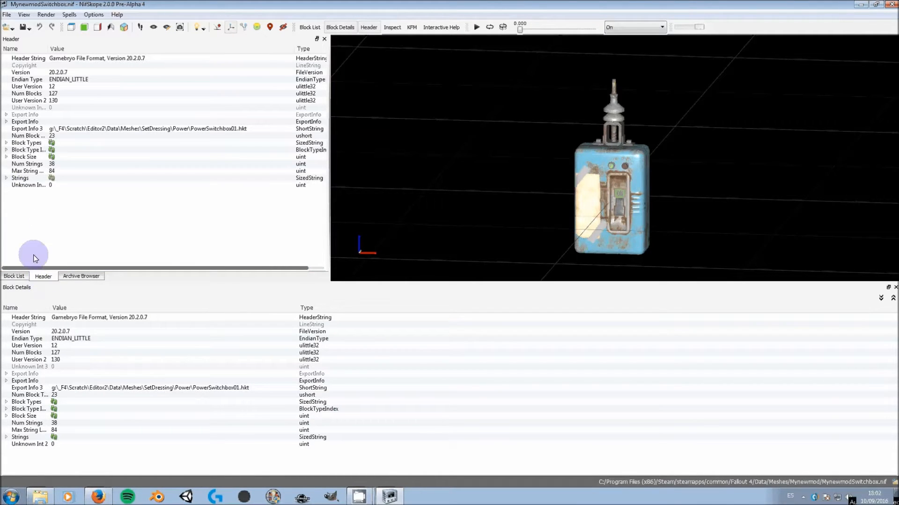
In the header's Strings list, change the YourModSwitchbox.BGSM path to C:\Projects\Fallout4\Build\PC\Data\materials\Mynewmod\MynewmodSwitchbox.BGSM
click(6, 178)
scroll(71, 201, down, 9)
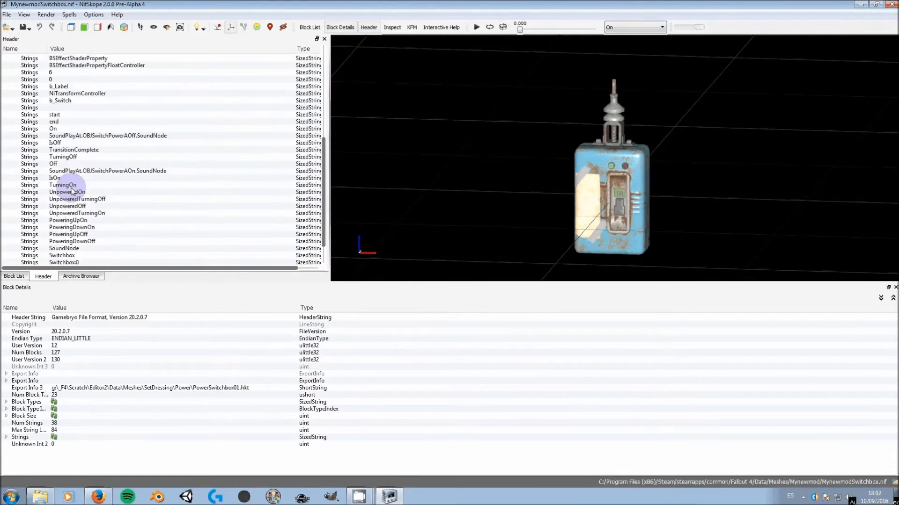
click(88, 248)
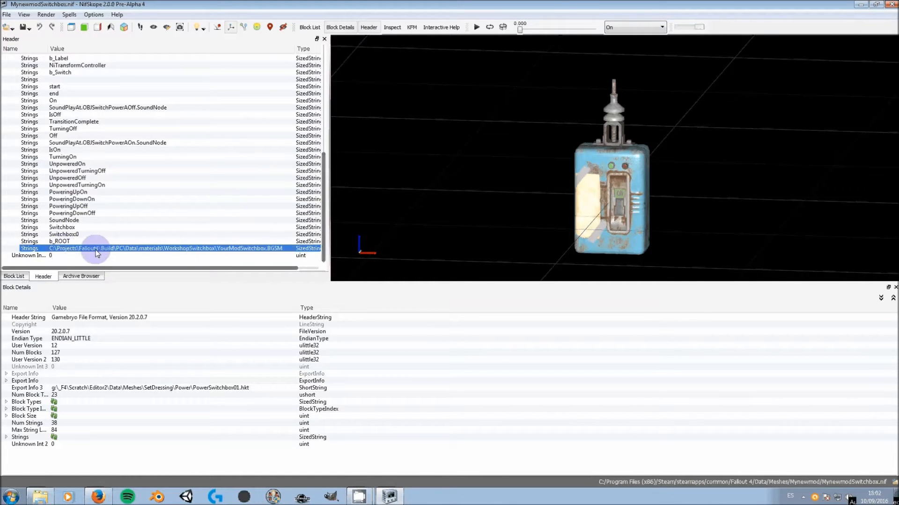
click(158, 249)
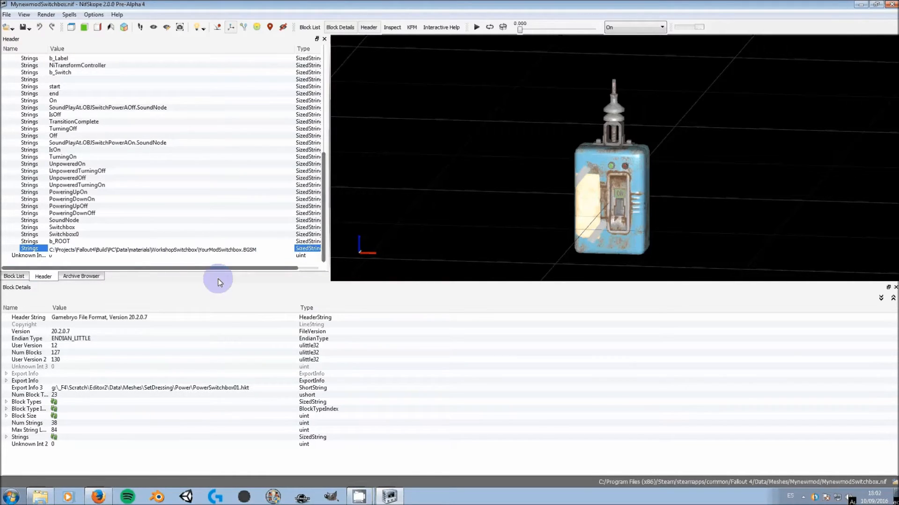
key(ctrl+shift+Right)
key(shift+Right)
key(shift+Right)
key(shift+Right)
key(shift+Right)
key(shift+Right)
key(shift+Right)
key(shift+Right)
text(Mynewmod\Mynewmod)
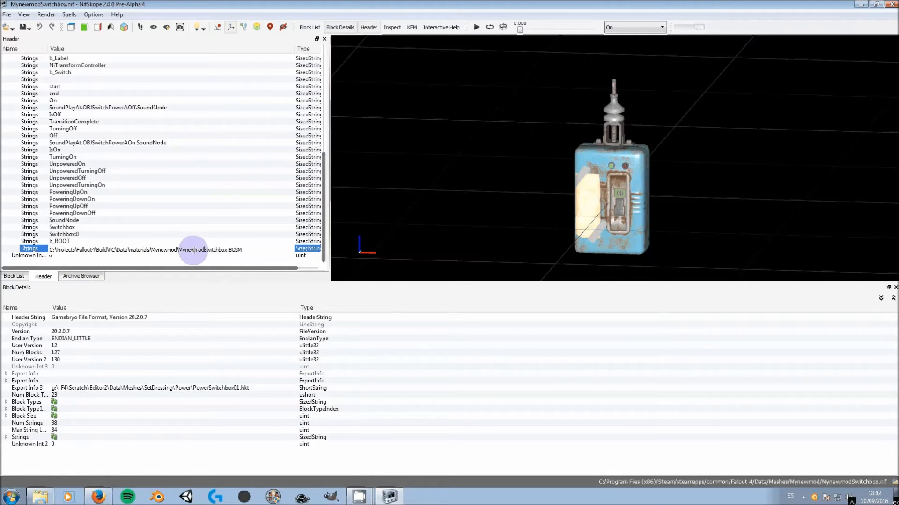
Remove the stray line break from the MynewmodSwitchbox.BGSM path string, commit the path, and save the mesh
key(Return)
click(234, 253)
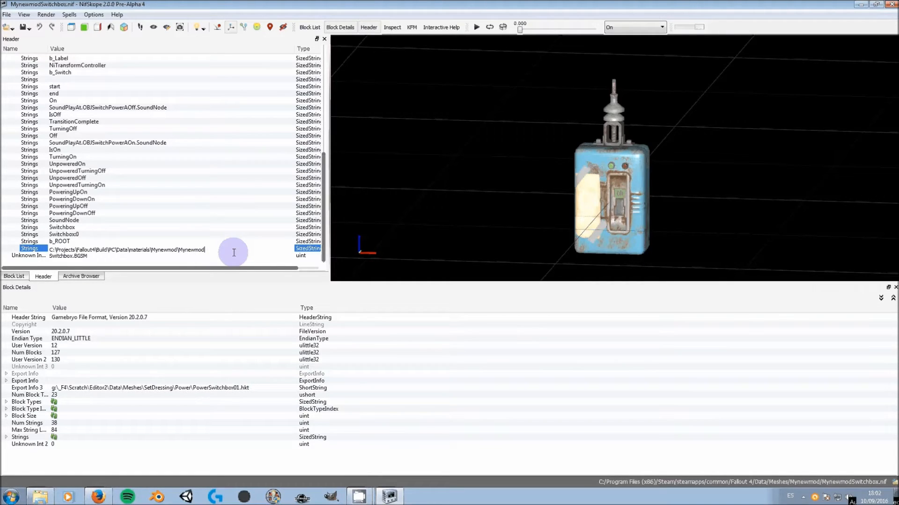
key(Delete)
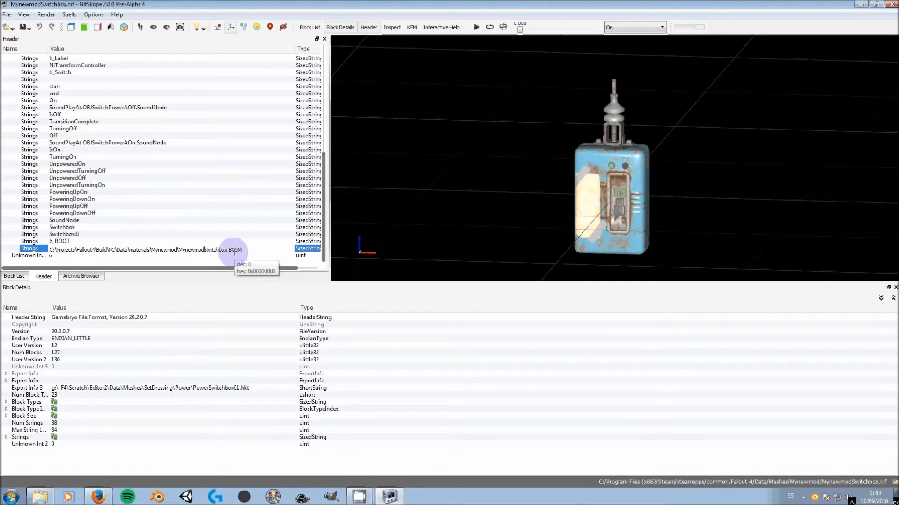
click(13, 252)
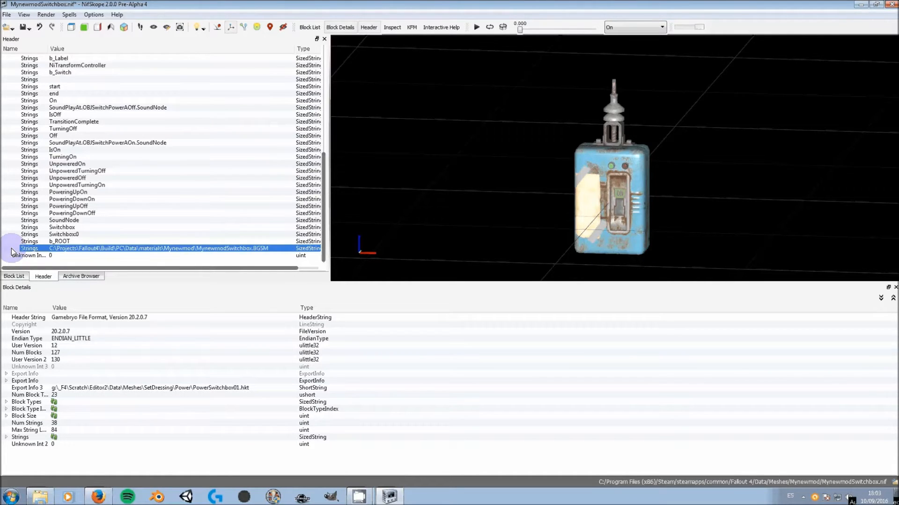
click(87, 221)
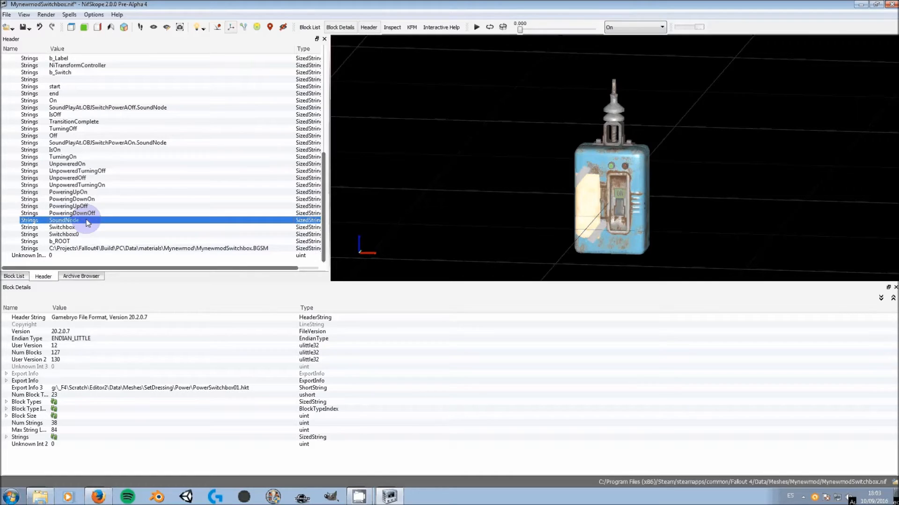
click(28, 29)
click(31, 38)
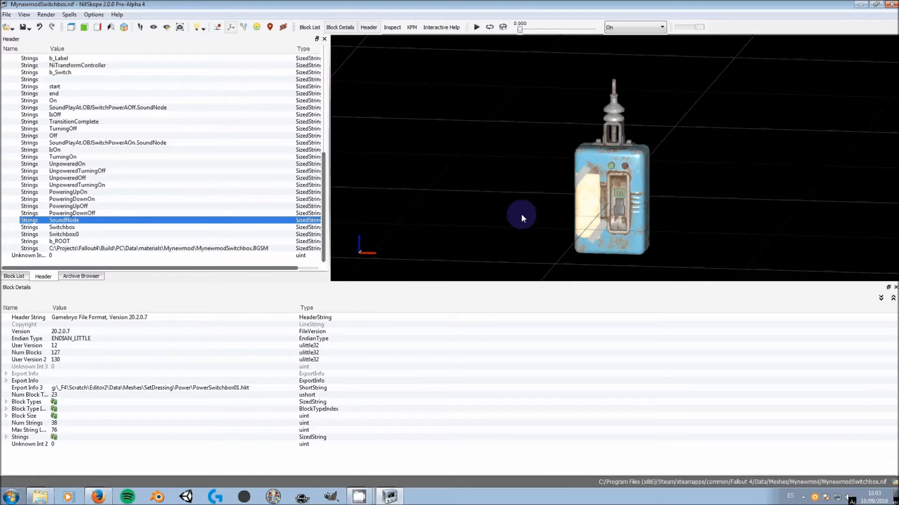
Inspect the switchbox model from an angle in the viewport and close NifSkope
drag(674, 194, 636, 220)
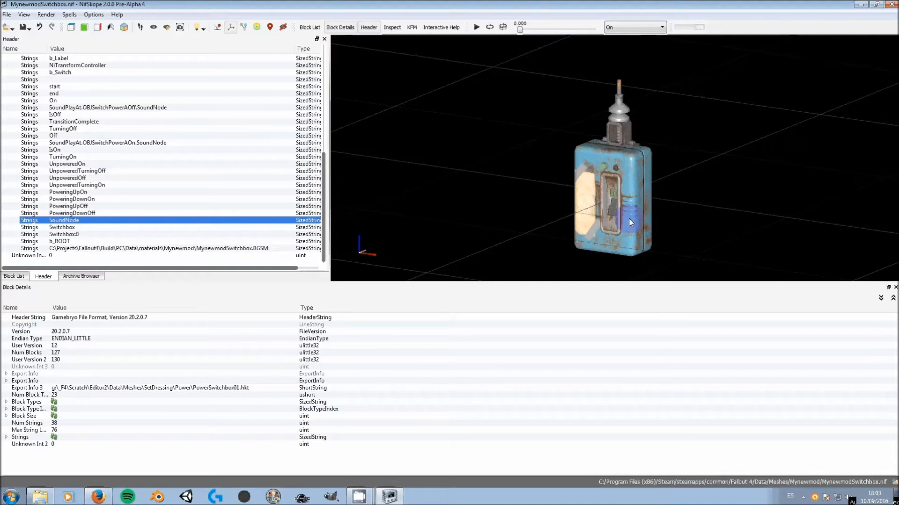
click(682, 161)
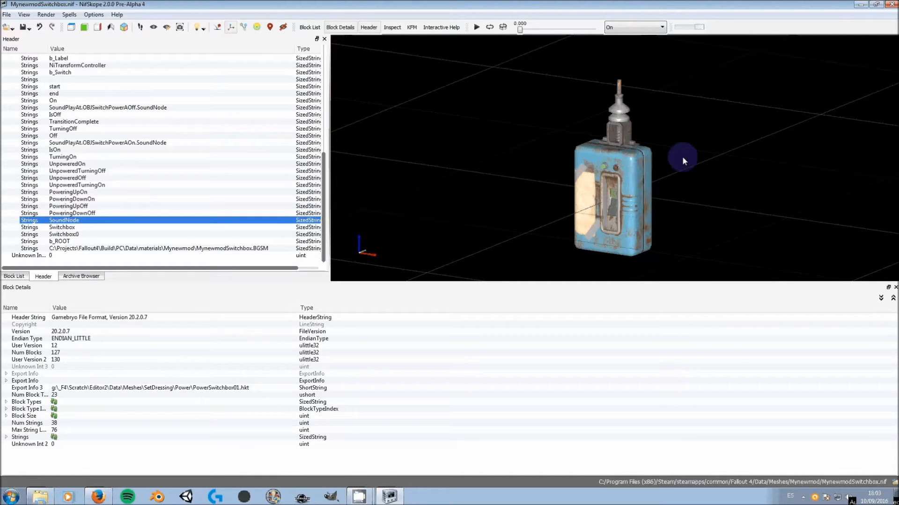
click(891, 4)
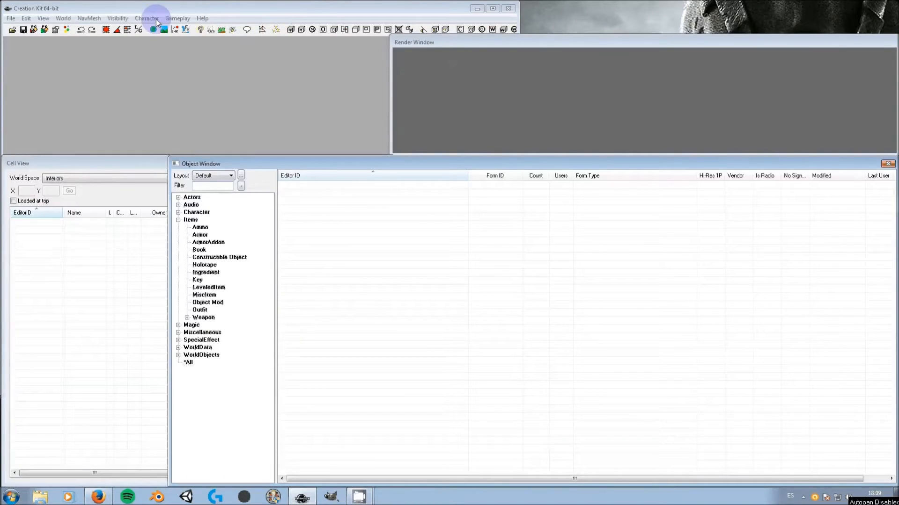
In Creation Kit, save a new plugin named Mynewmod2 in the Fallout 4 Data folder
click(136, 10)
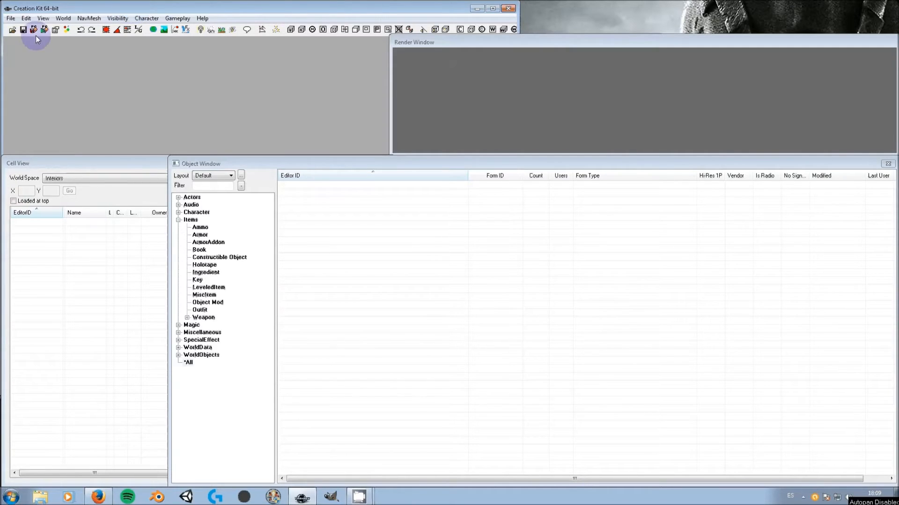
click(24, 30)
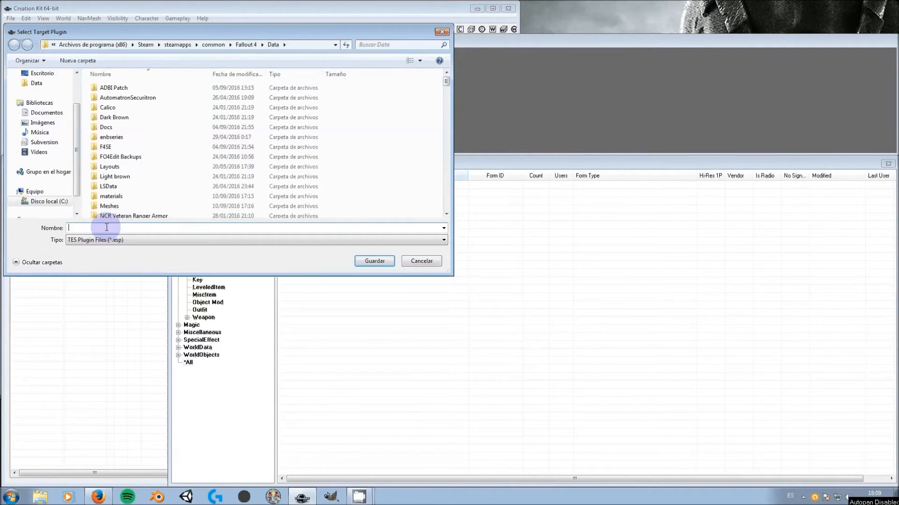
text(m)
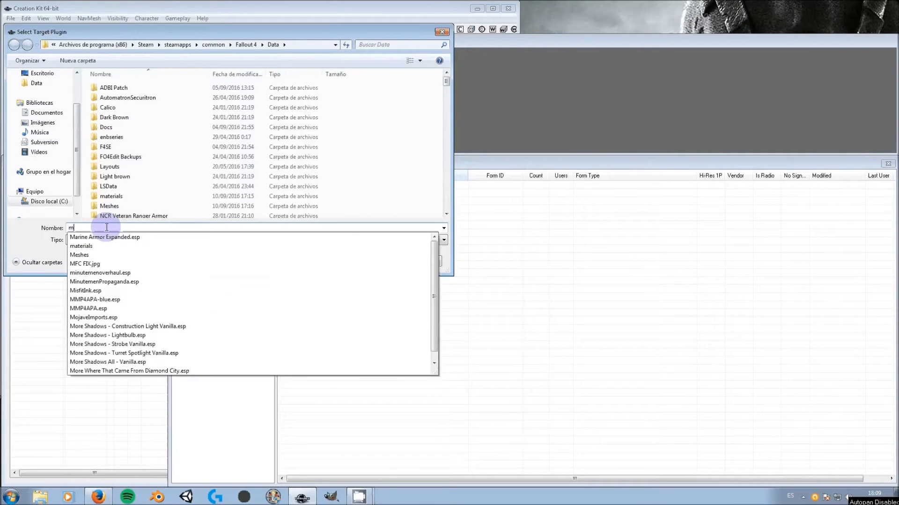
text(ynew)
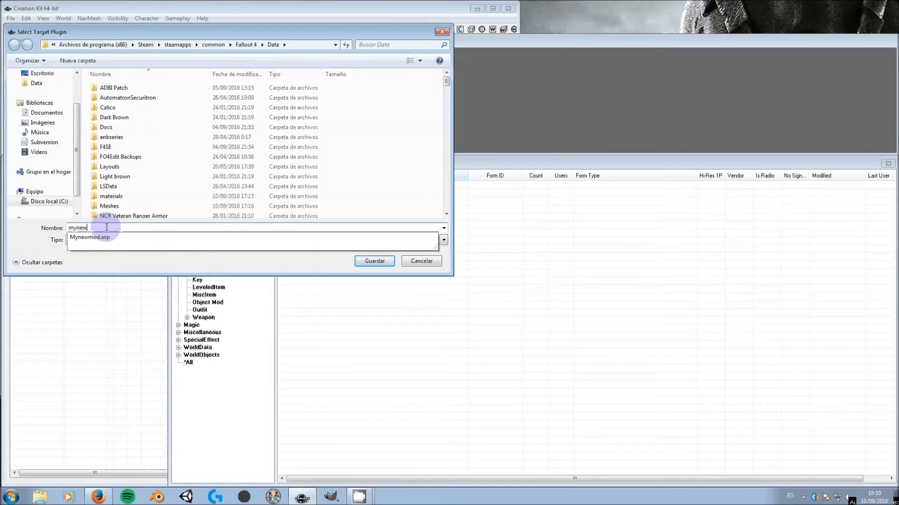
text(m)
key(BackSpace)
key(BackSpace)
key(BackSpace)
key(BackSpace)
key(BackSpace)
key(BackSpace)
text(Mynewmod2)
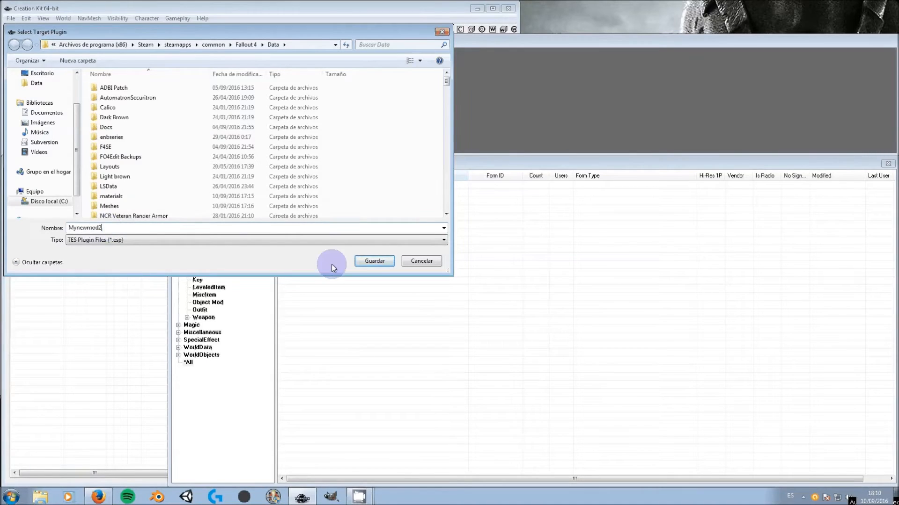
click(373, 260)
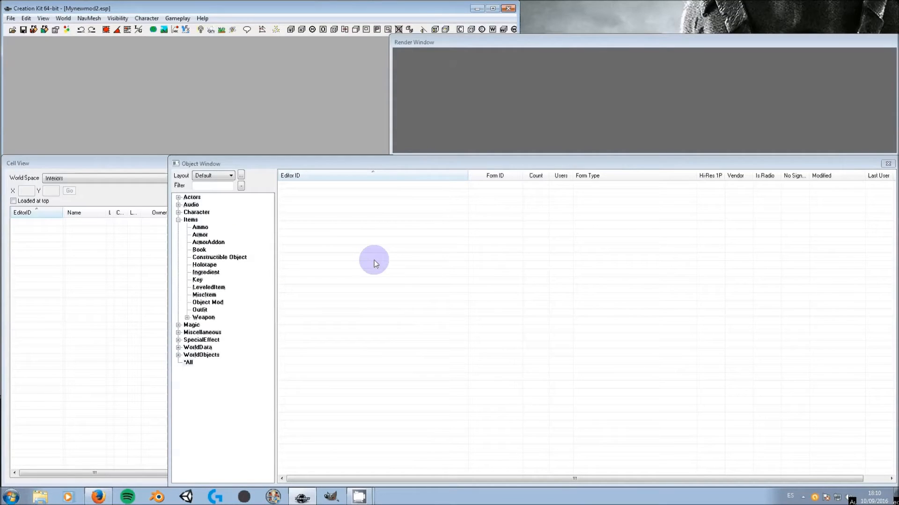
Load WorkshopSwitchbox_Modders.esp with Mynewmod2.esp as the active plugin, and dismiss the warnings
click(13, 31)
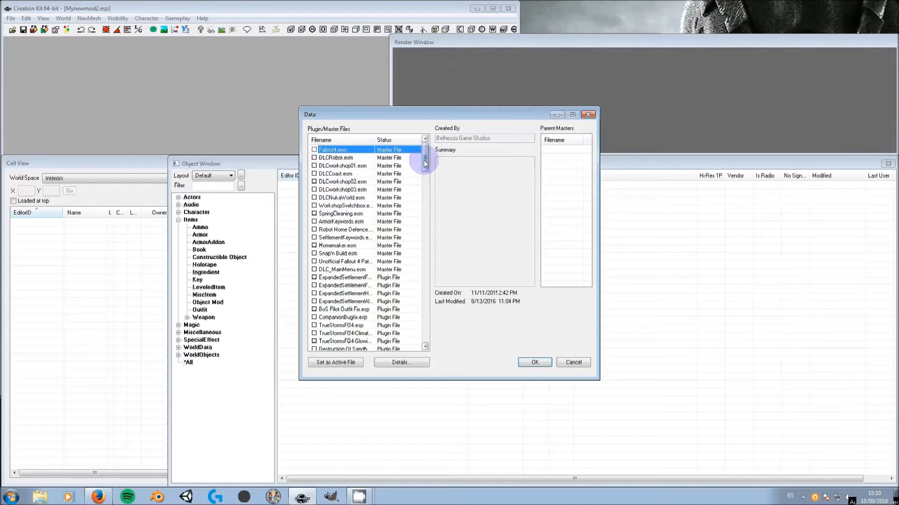
drag(425, 154, 423, 351)
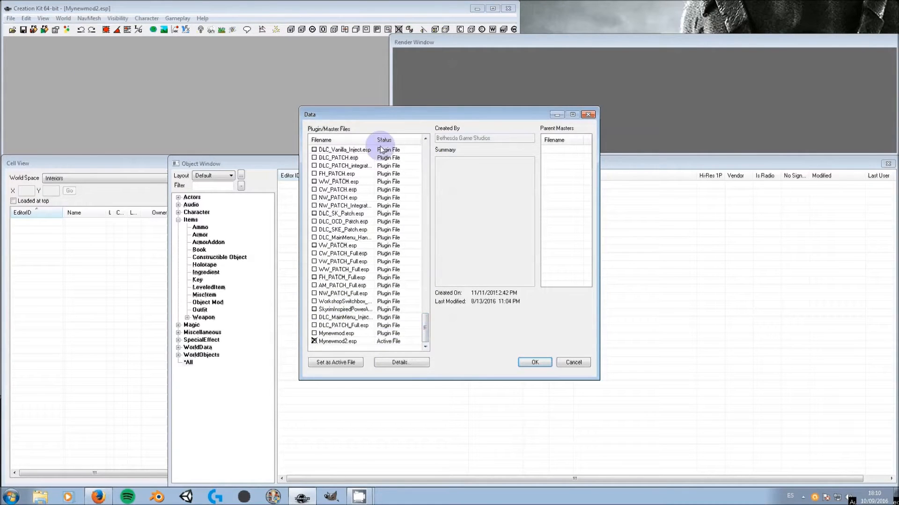
drag(376, 141, 407, 140)
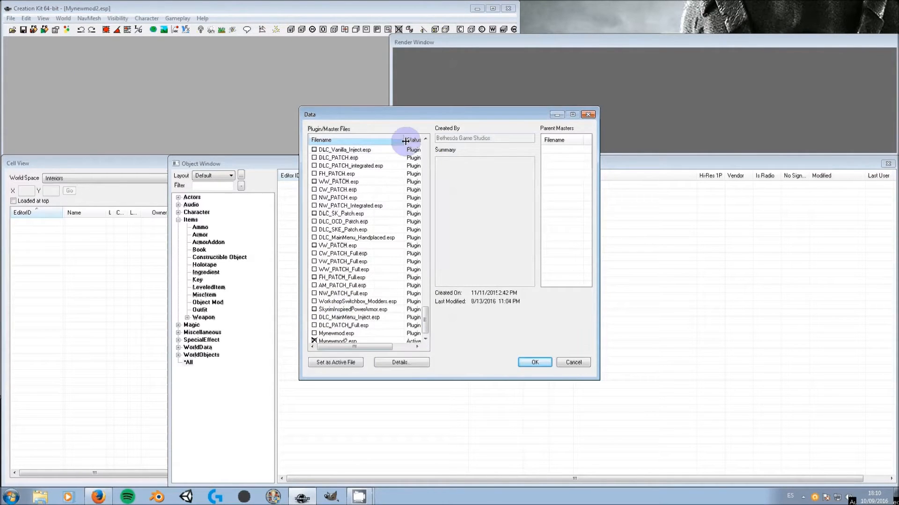
double_click(337, 302)
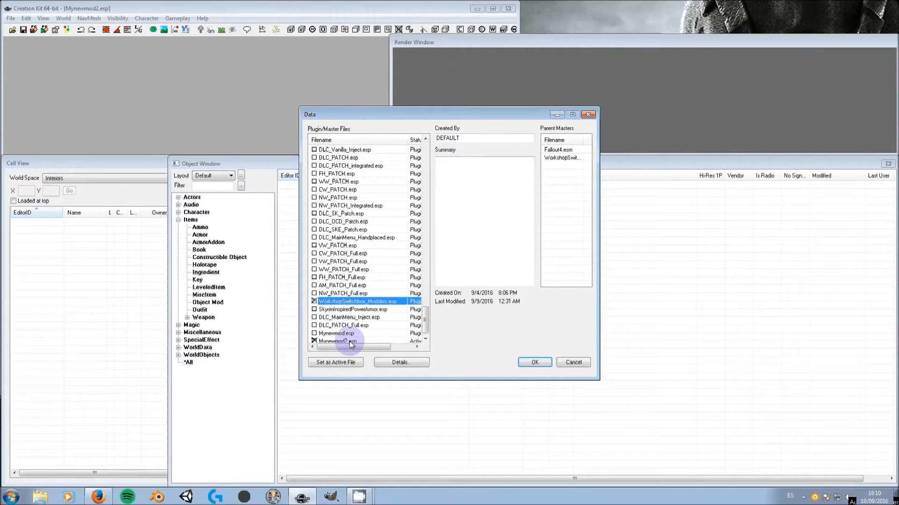
click(426, 339)
click(351, 333)
drag(363, 349, 341, 349)
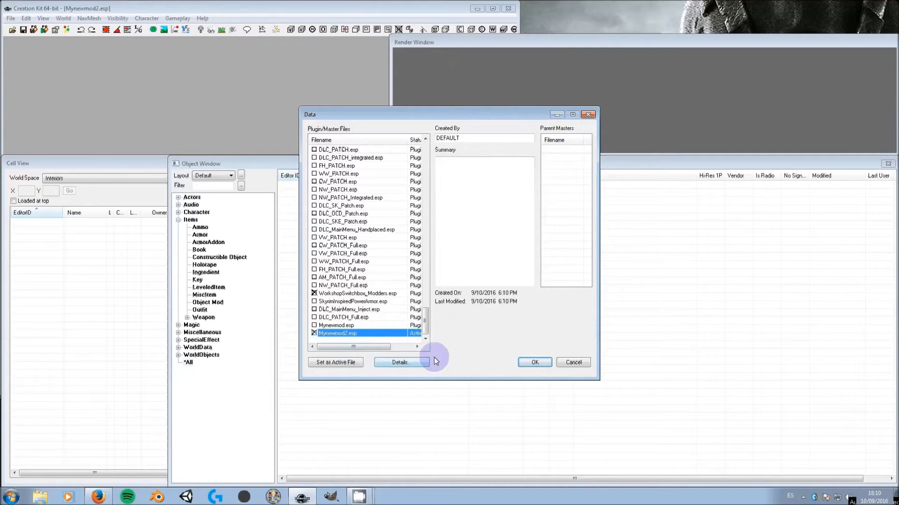
click(535, 363)
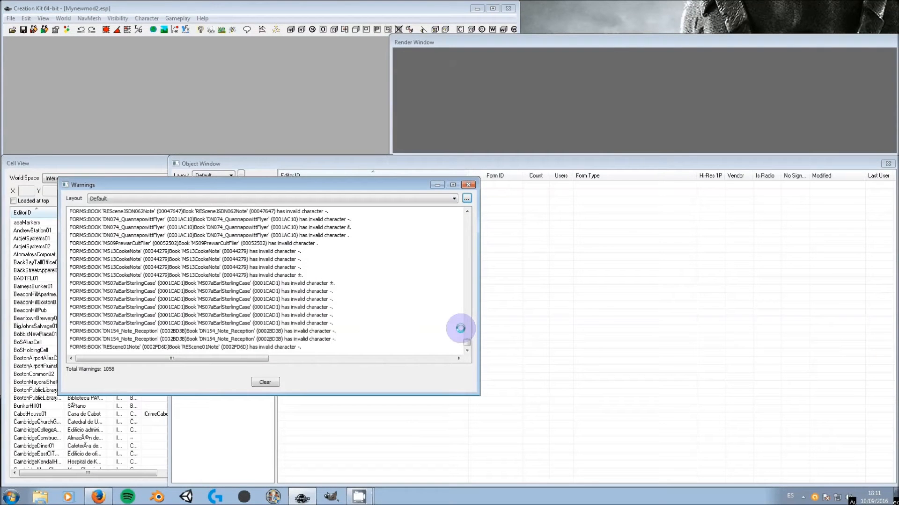
click(468, 184)
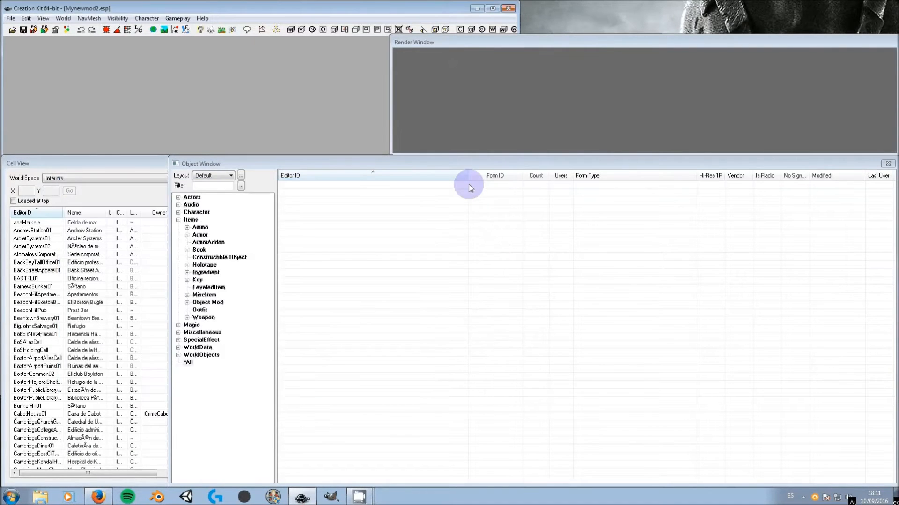
Filter all objects in the Object Window by Yourmod and look over the listed forms
click(220, 182)
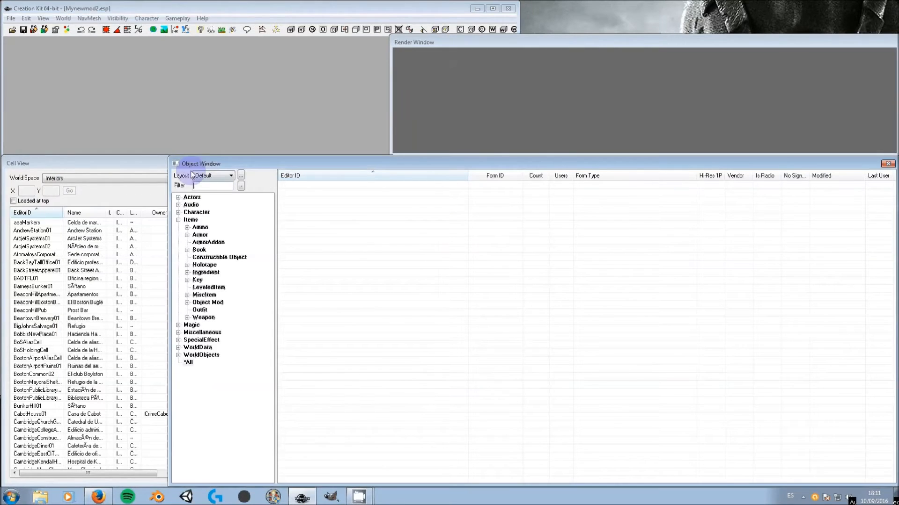
click(12, 35)
click(582, 110)
click(217, 186)
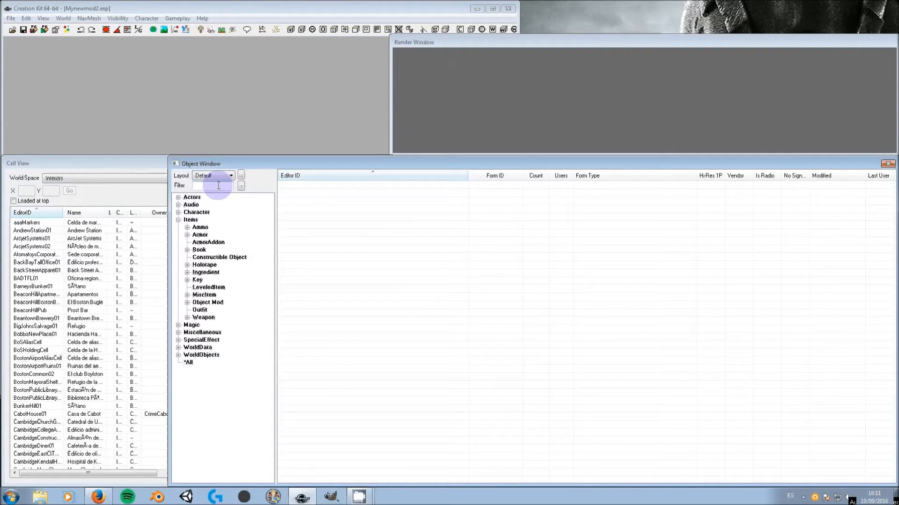
click(188, 363)
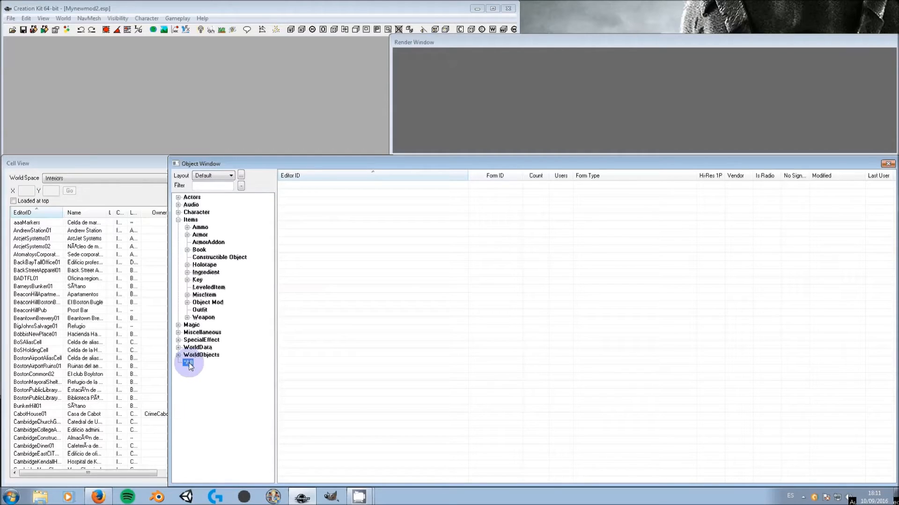
click(208, 186)
text(YourMod)
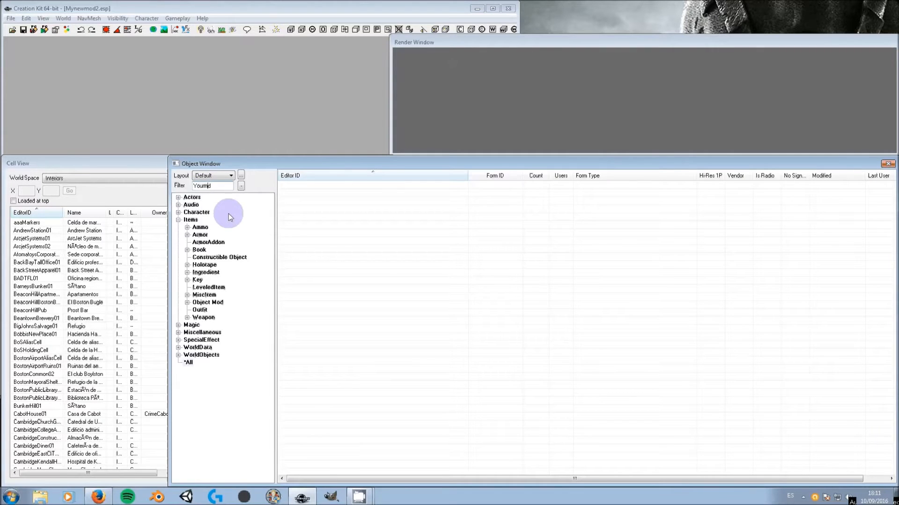
click(320, 187)
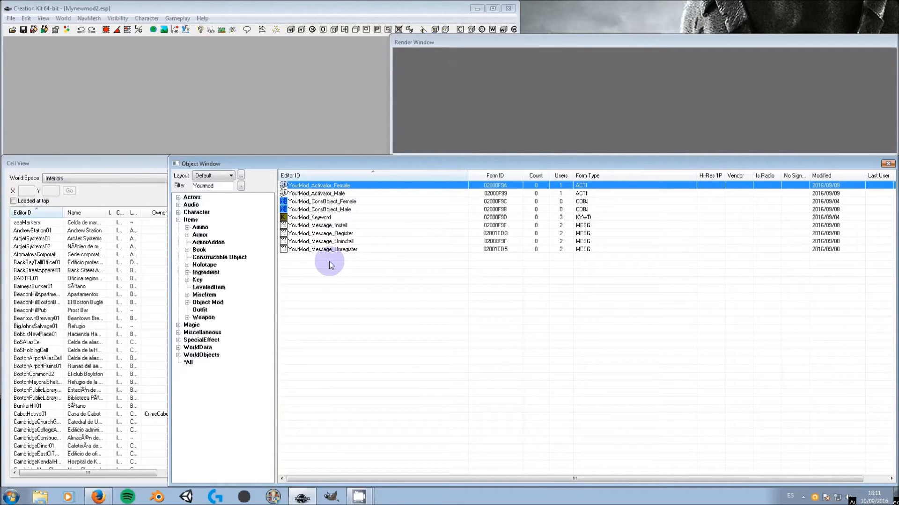
click(320, 218)
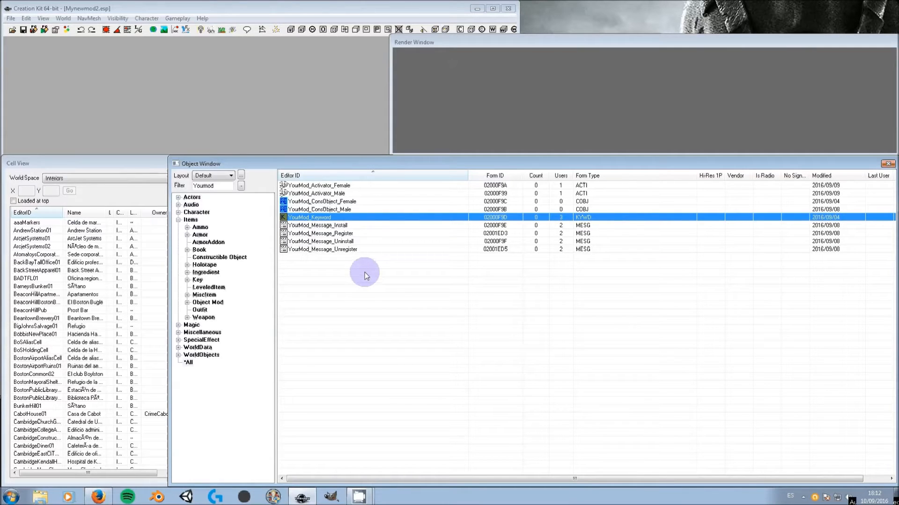
Duplicate and rename all listed forms, from YourMod_Activator_Female to YourMod_Message_Unregister, replacing Yourmod with Mynewmod in their names
click(327, 249)
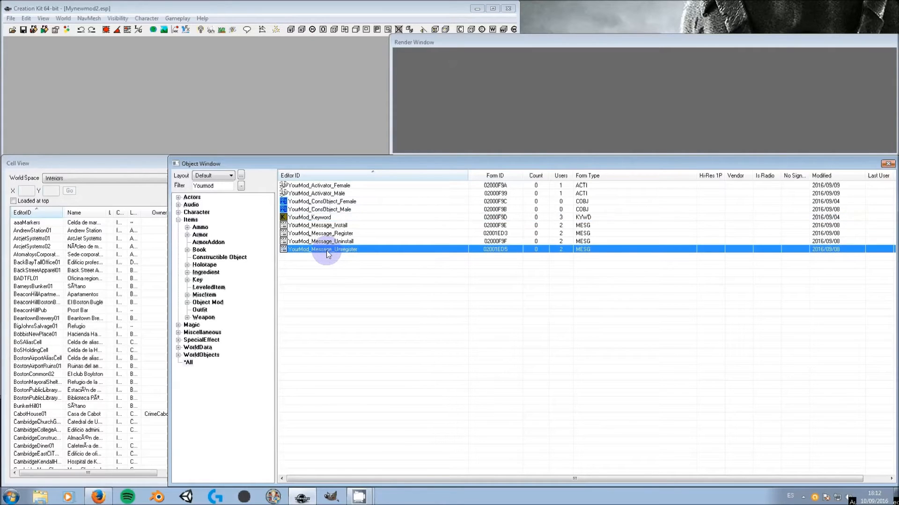
key(shift+Up)
key(shift+Up)
key(shift+Up)
key(shift+Up)
key(shift+Up)
key(shift+Up)
key(shift+Up)
key(shift+Up)
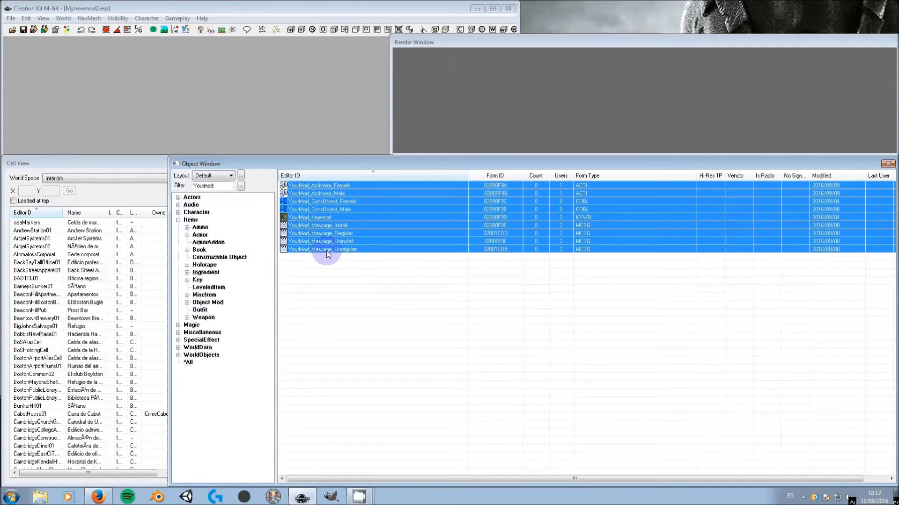
right_click(326, 251)
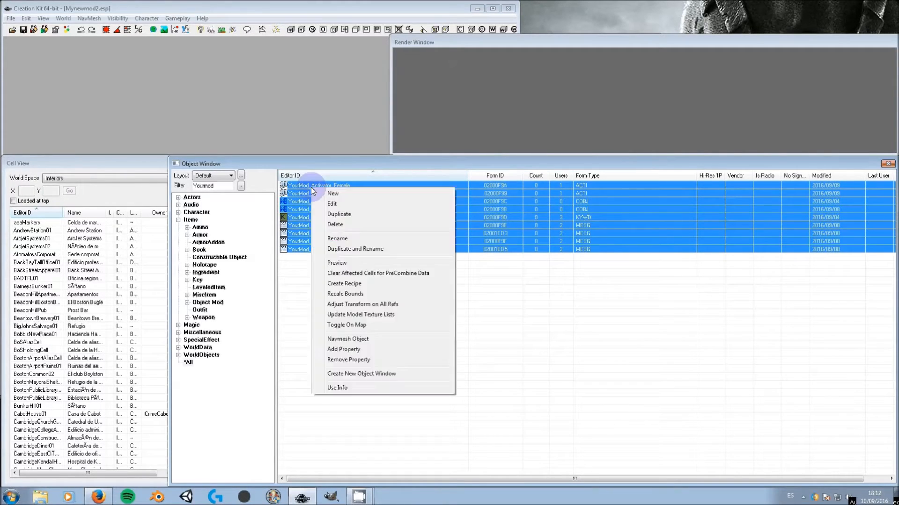
click(355, 249)
click(287, 194)
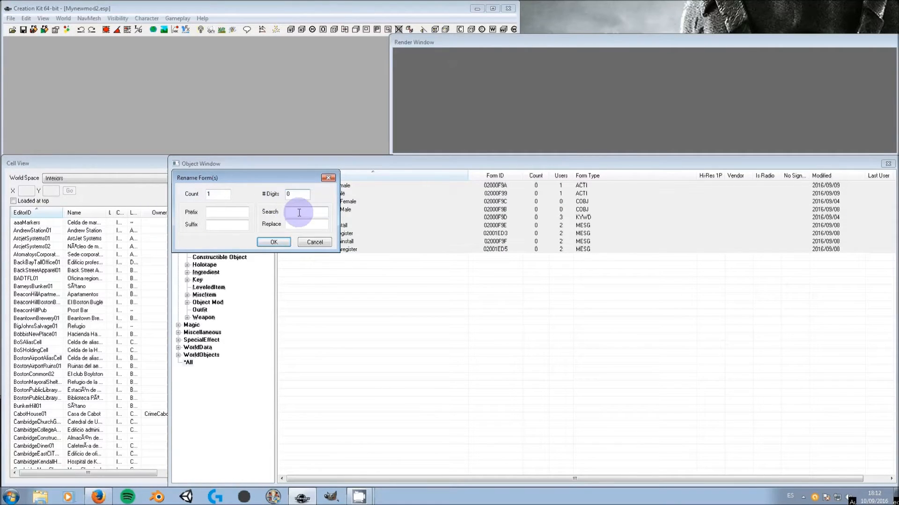
click(298, 213)
text(Yourmod)
click(311, 223)
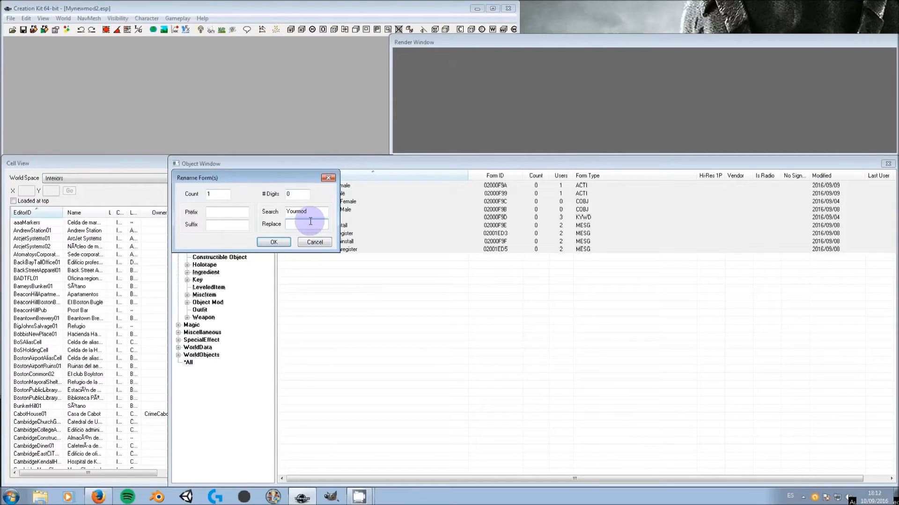
text(Mynewmod)
click(273, 242)
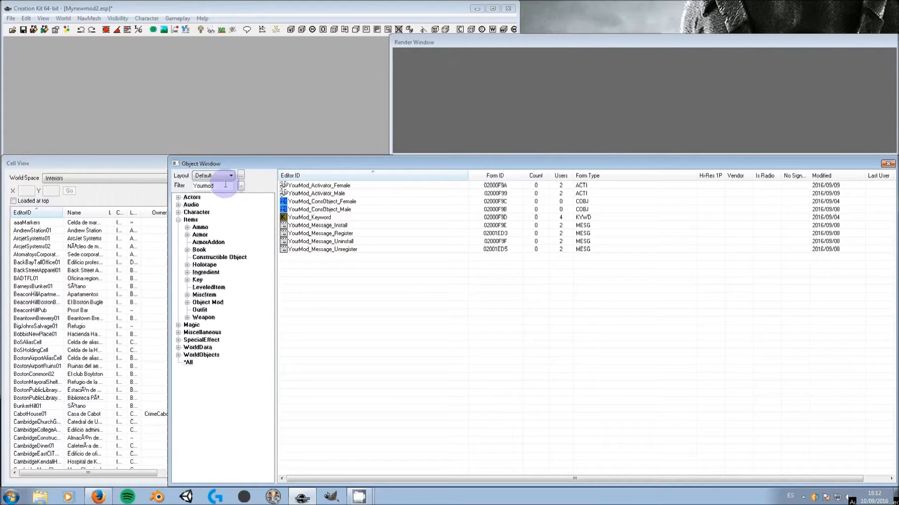
Filter the Object Window by Mynewmod to list the duplicated forms
double_click(213, 186)
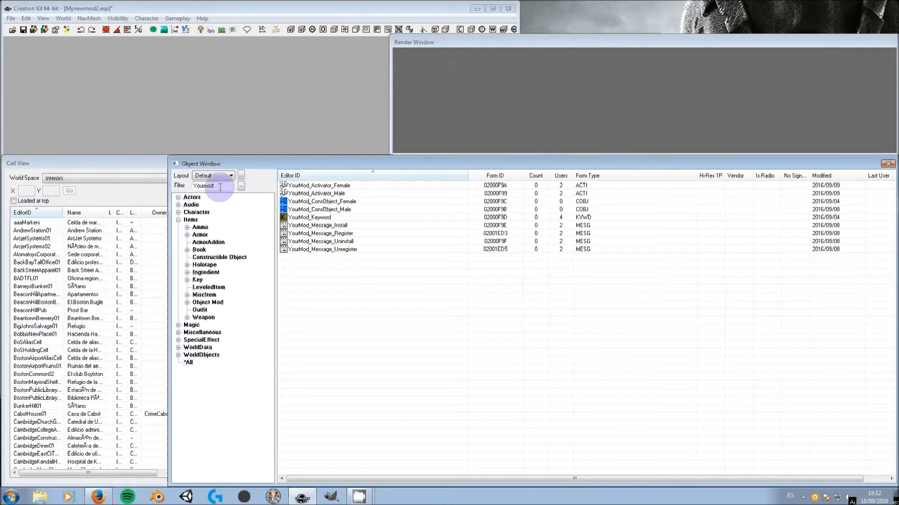
text(Mynewmod)
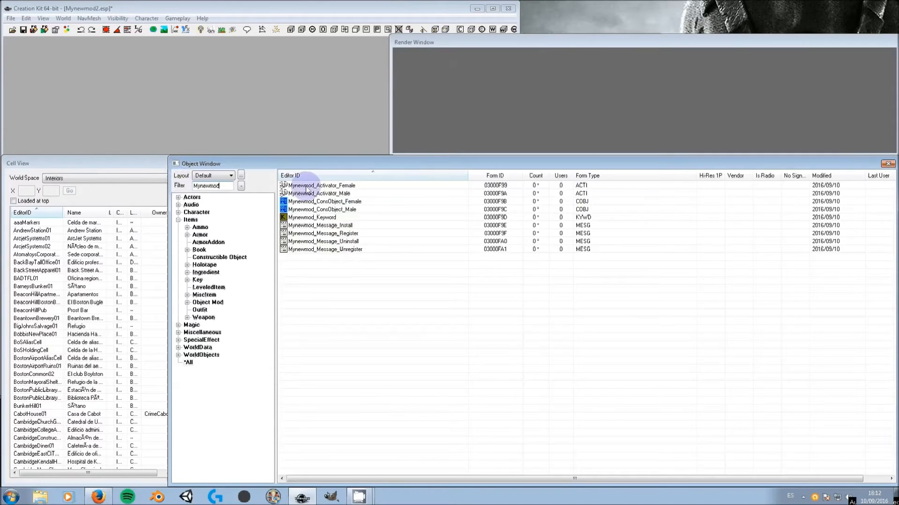
Look through the duplicated Mynewmod forms, from the activators to the messages
click(303, 186)
key(Down)
key(Down)
key(Down)
key(Down)
key(Down)
key(Down)
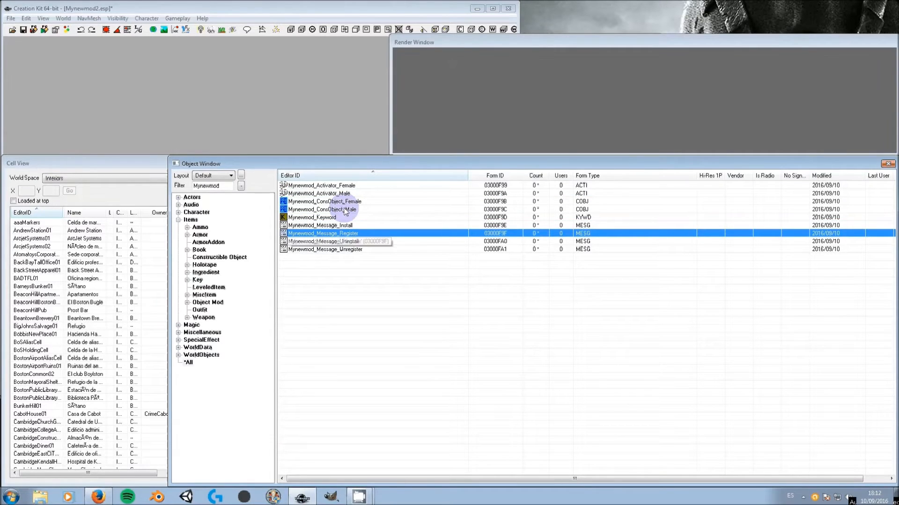
Open the Mynewmod_Activator_Male form and change its display name to Mynewmod Installer
click(319, 194)
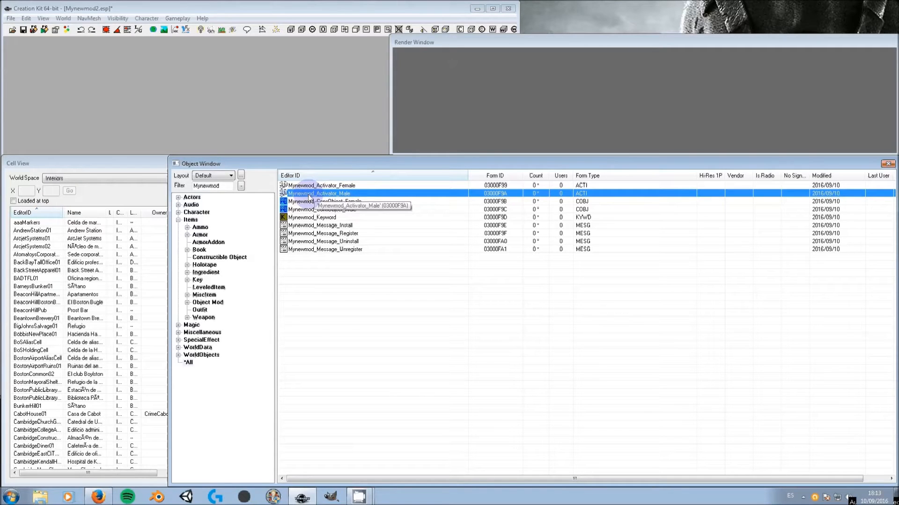
double_click(325, 194)
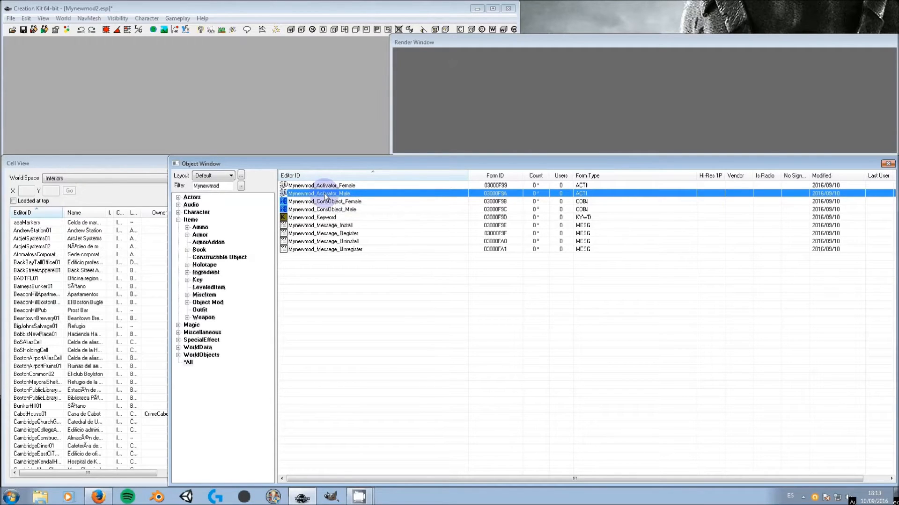
click(468, 186)
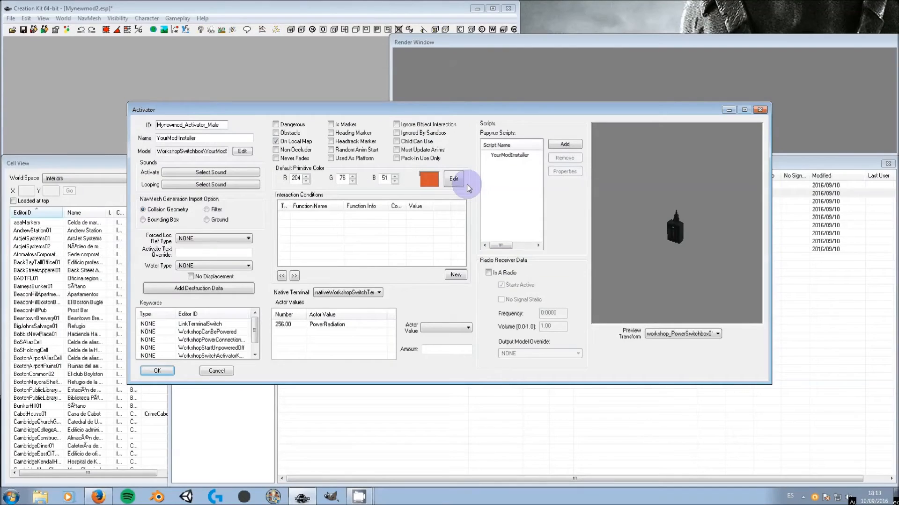
click(178, 138)
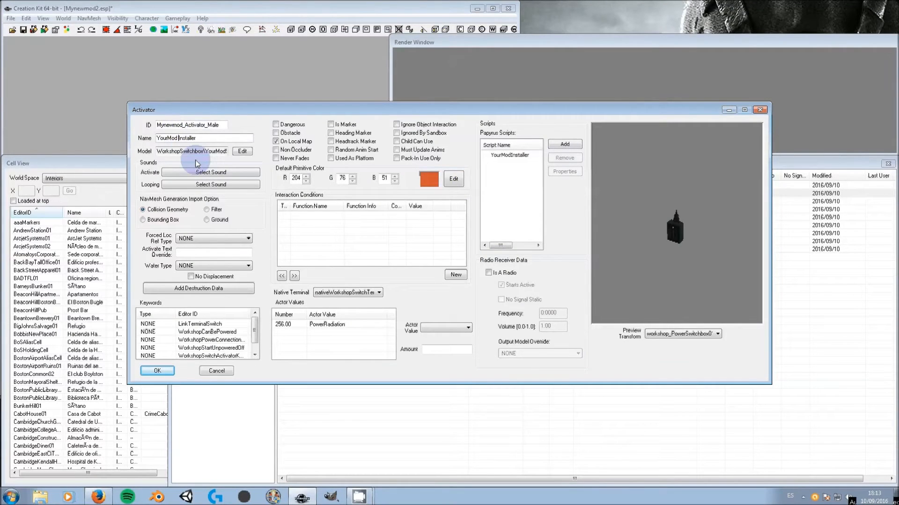
key(shift+Home)
text(Mynewm)
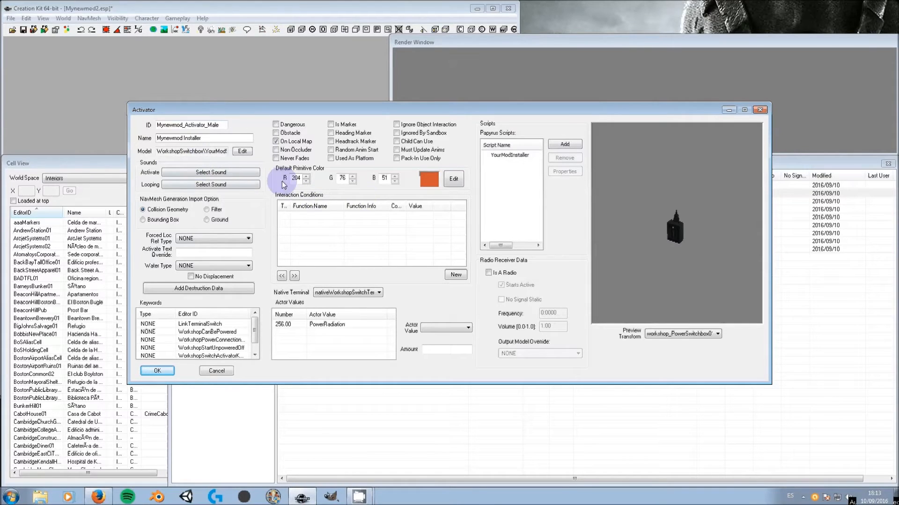
Replace the activator's model with MynewmodSwitchbox.nif from the Mynewmod meshes folder, dismiss the warnings, and inspect it in the preview
scroll(701, 253, up, 6)
scroll(702, 248, up, 3)
click(248, 151)
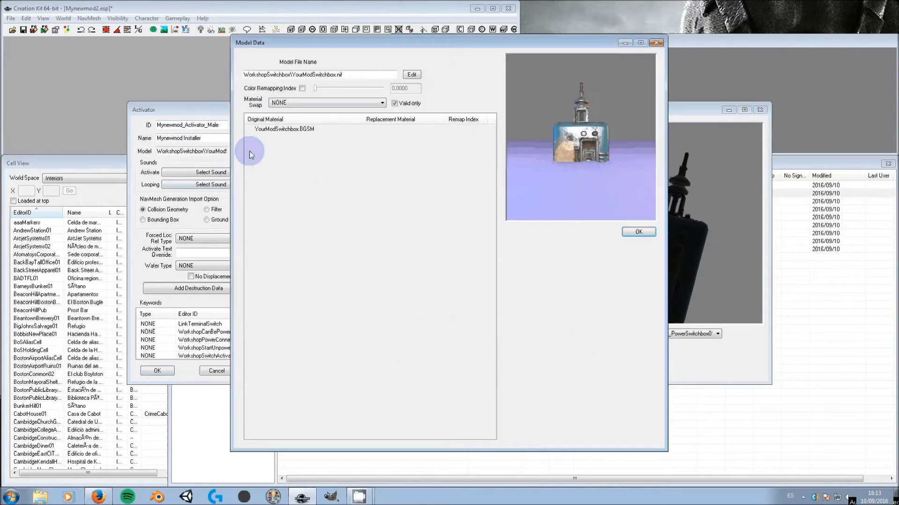
click(412, 74)
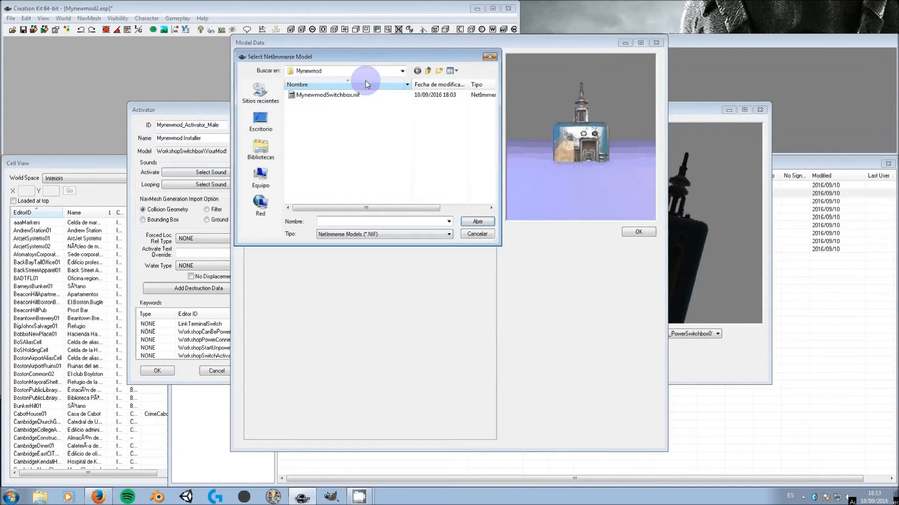
click(428, 71)
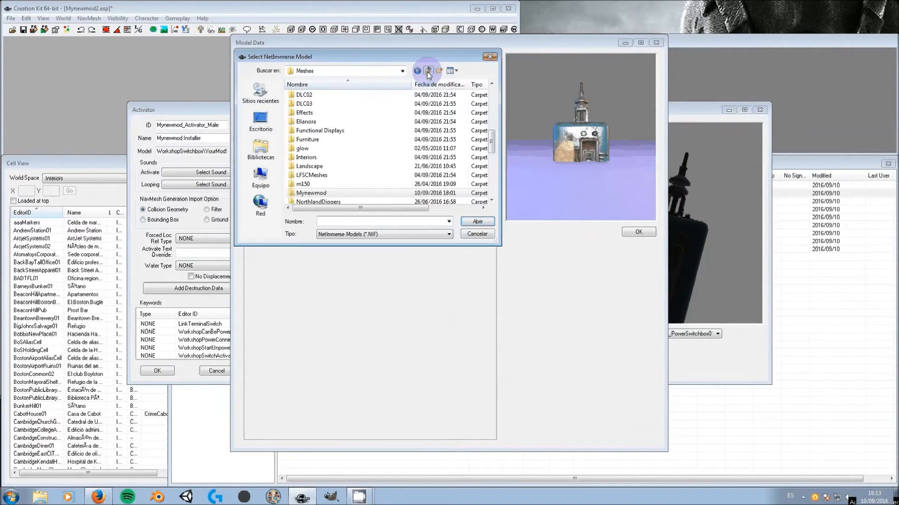
double_click(321, 193)
click(325, 96)
double_click(325, 97)
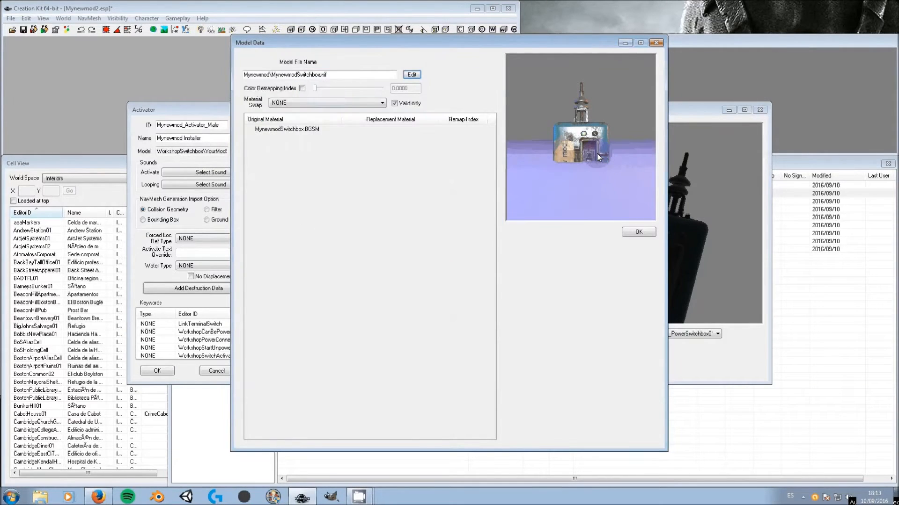
mouse_move(577, 150)
mouse_down()
mouse_move(583, 137)
mouse_move(578, 145)
mouse_up()
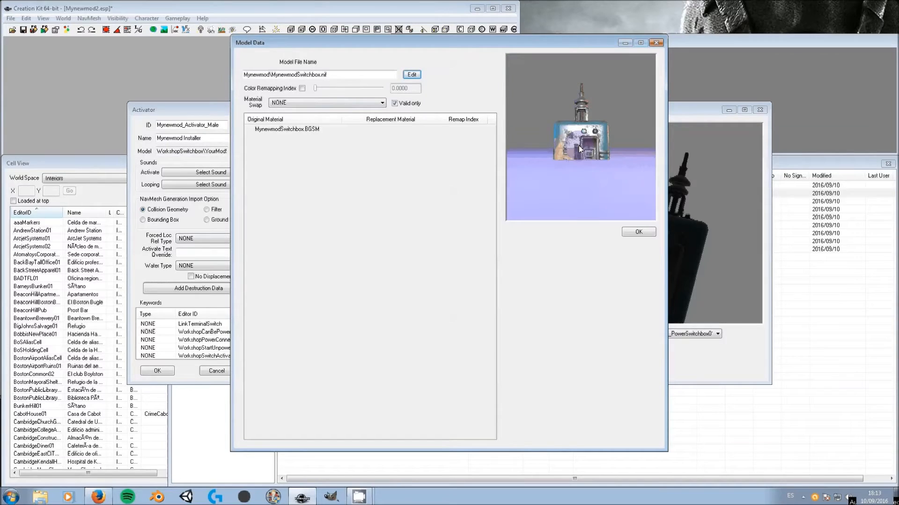
click(637, 231)
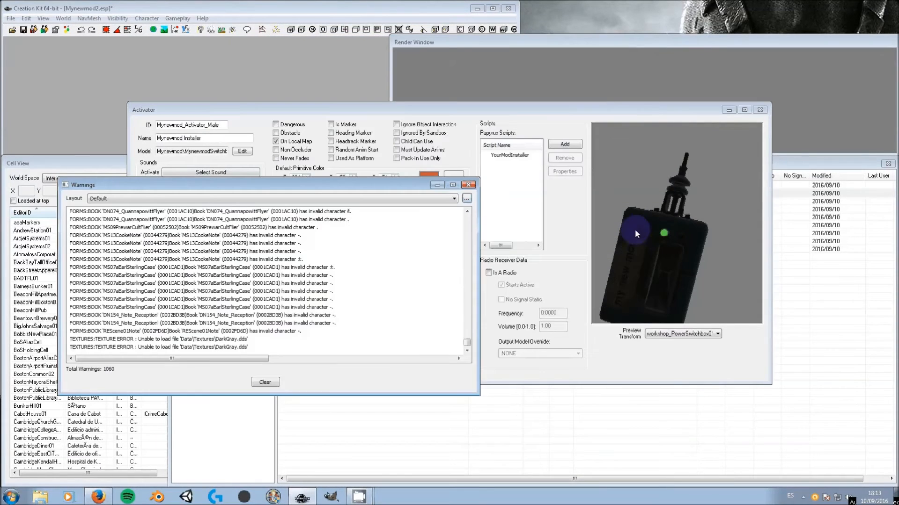
click(468, 185)
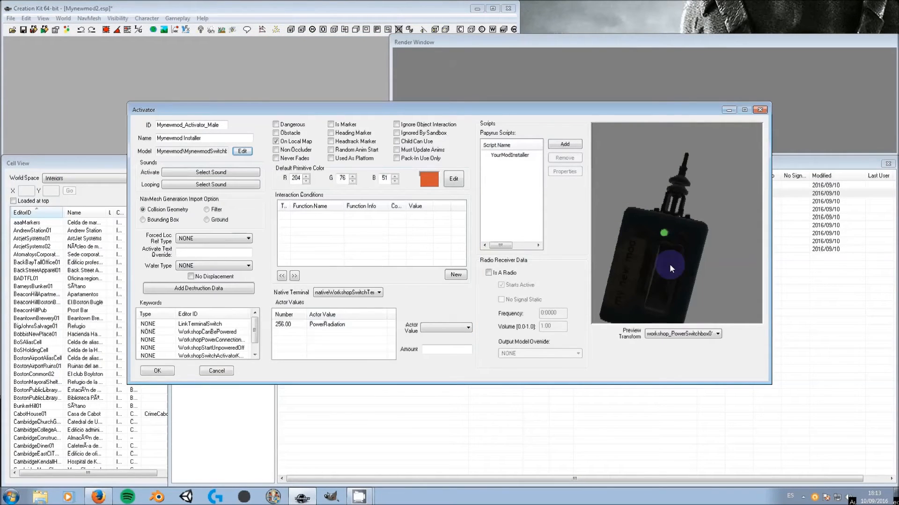
drag(667, 266, 649, 255)
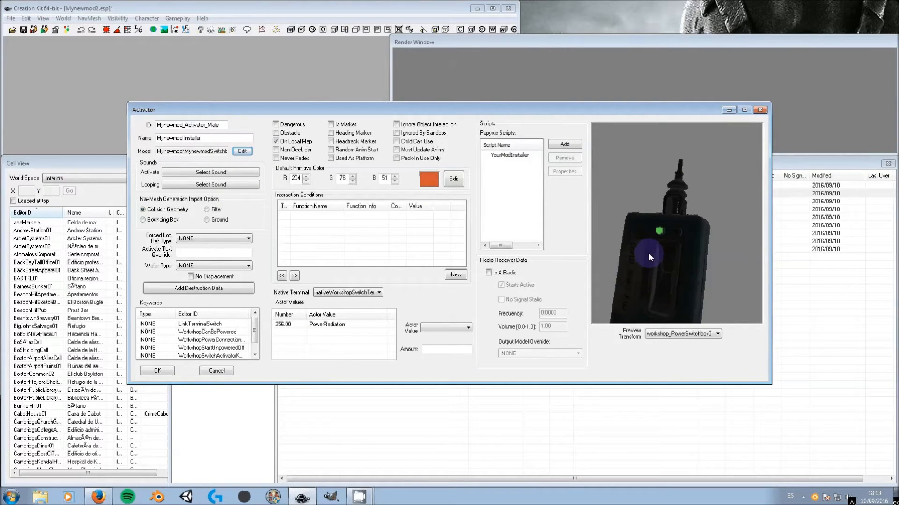
Open the YourModInstaller script source, copy all the code below its description line, and close the editor
click(506, 157)
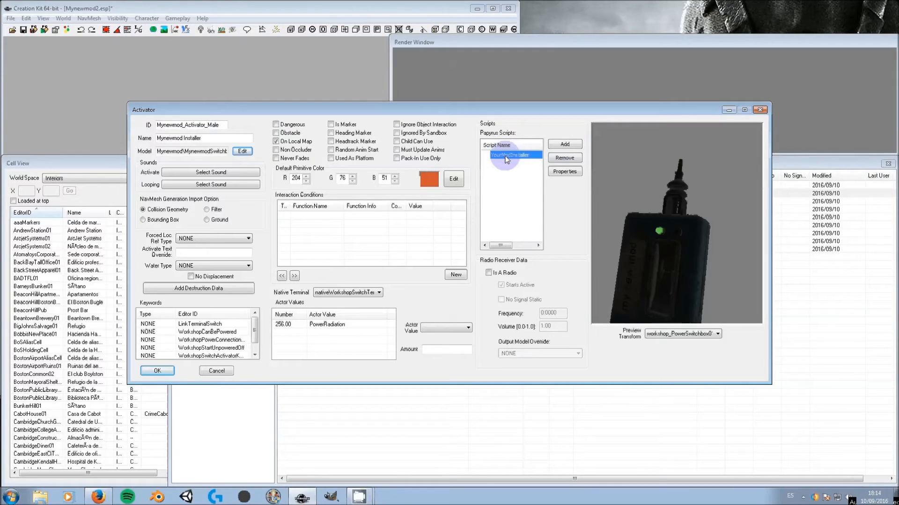
right_click(506, 160)
click(535, 211)
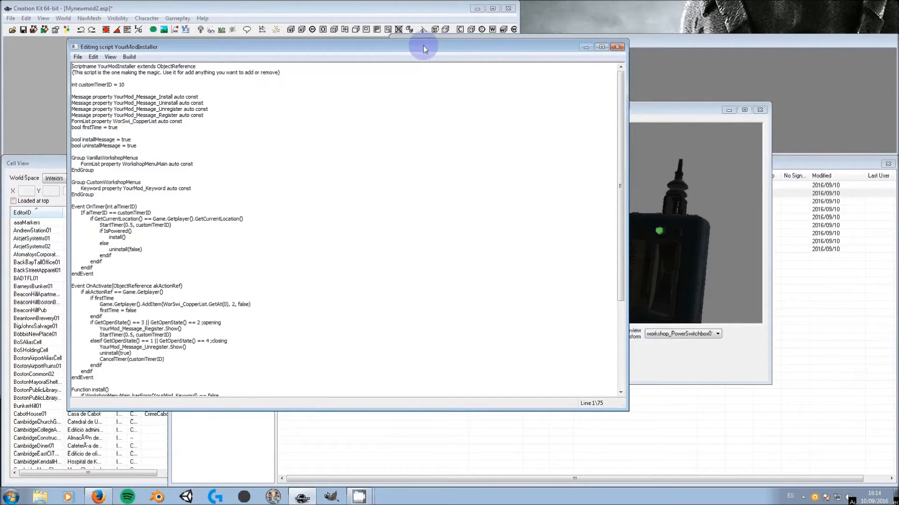
drag(423, 46, 455, 168)
drag(349, 168, 307, 47)
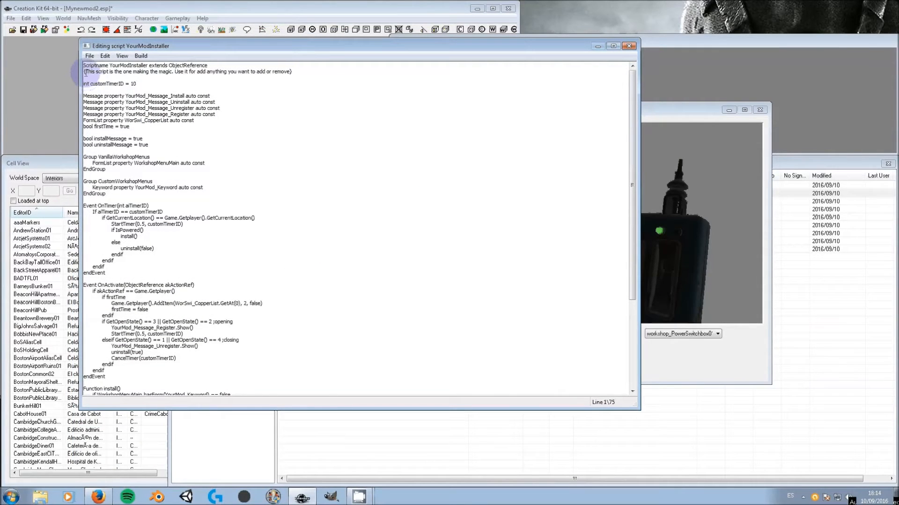
click(180, 73)
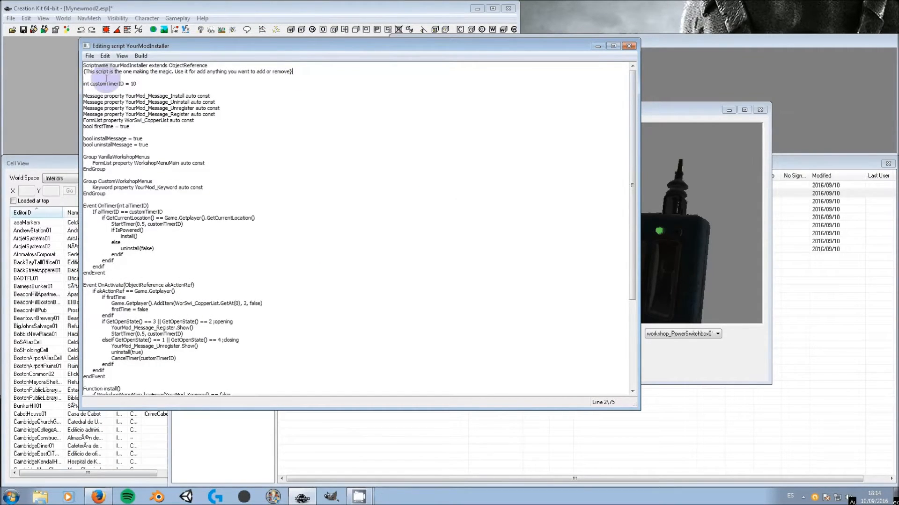
drag(92, 78, 129, 389)
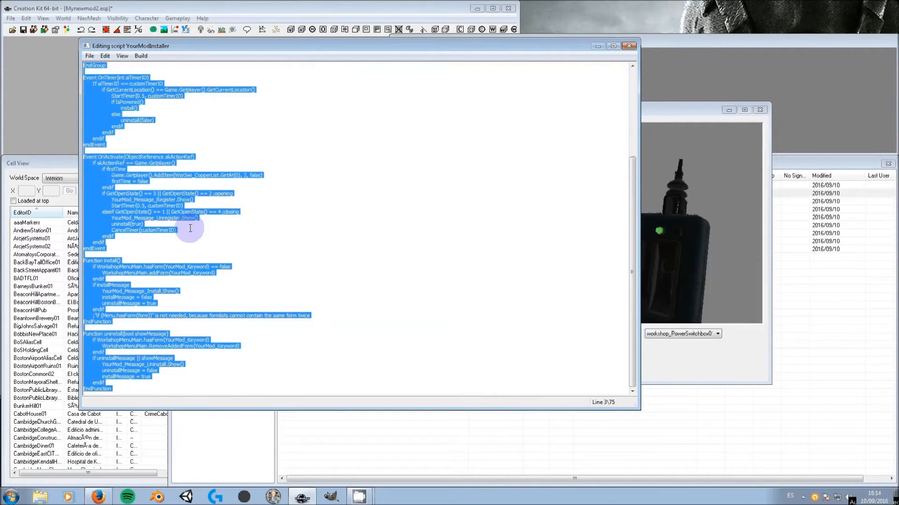
click(628, 46)
Start a new script on Mynewmod_Activator_Male and name it MynewmodInstaller
click(570, 145)
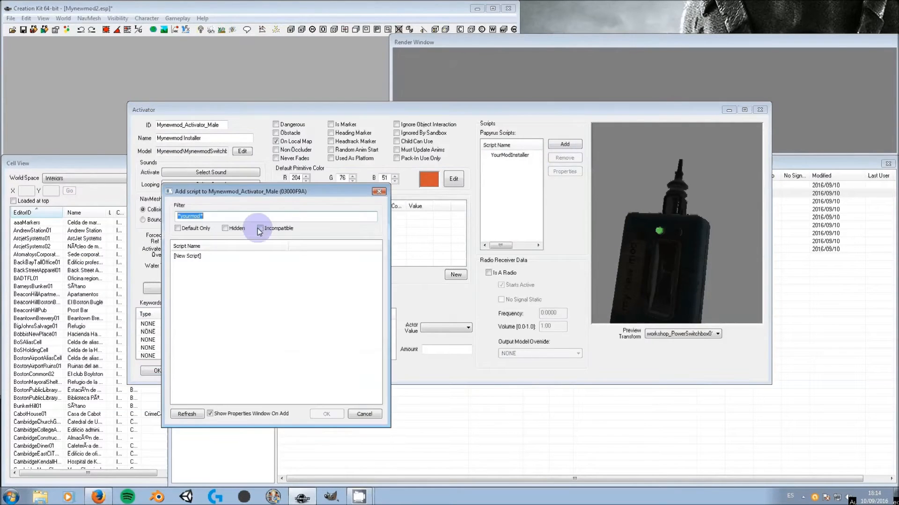
click(187, 256)
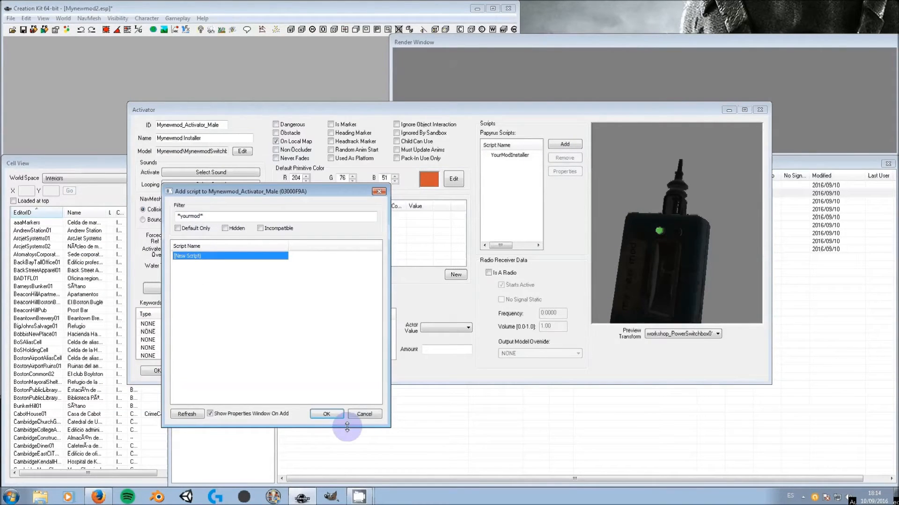
click(327, 414)
double_click(232, 221)
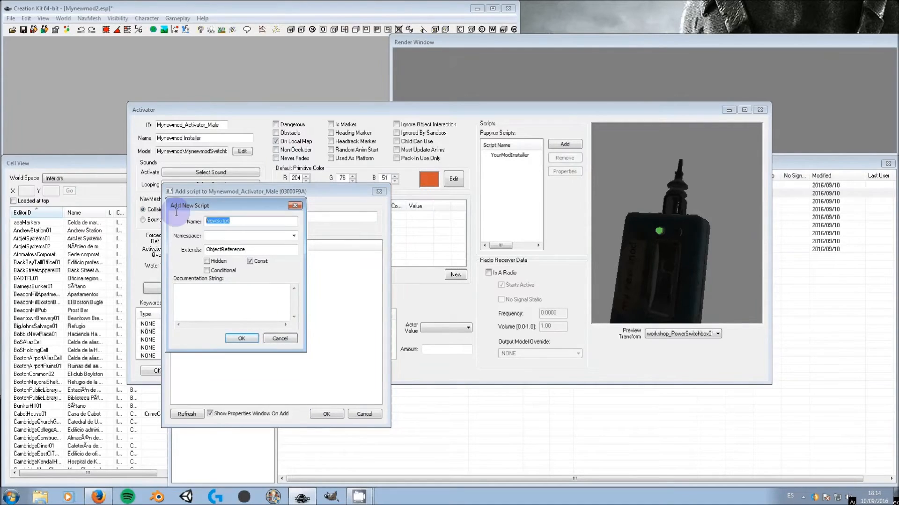
text(Myne)
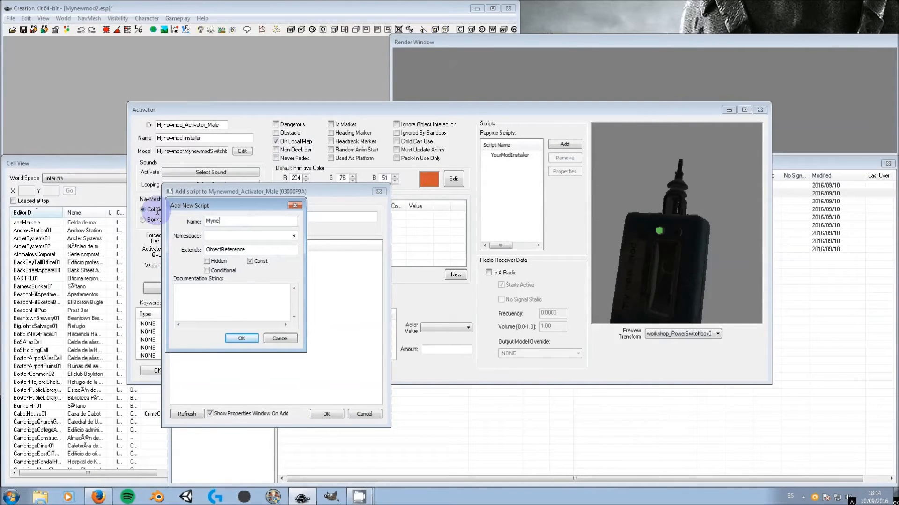
text(wmodInstaller)
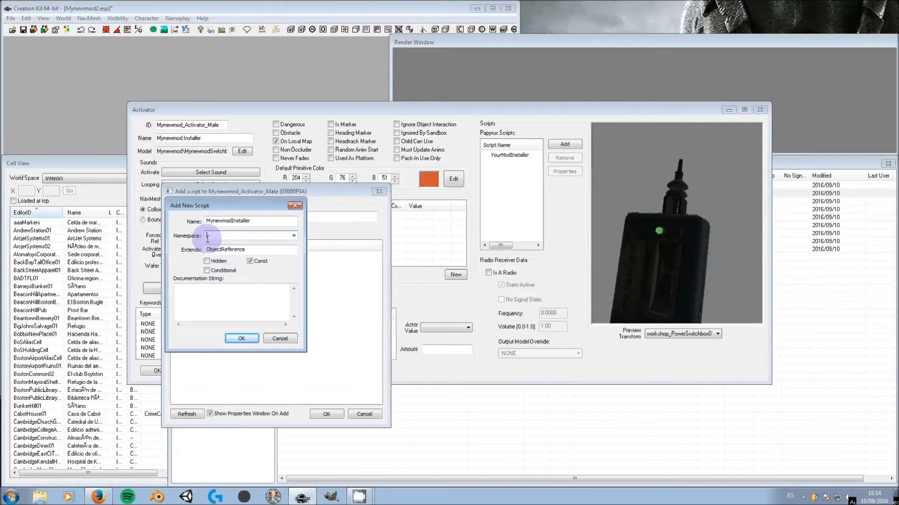
Set the new script's namespace to Mynewmod, turn off Const, submit the script, and leave the dialog
text(M)
text(wmod)
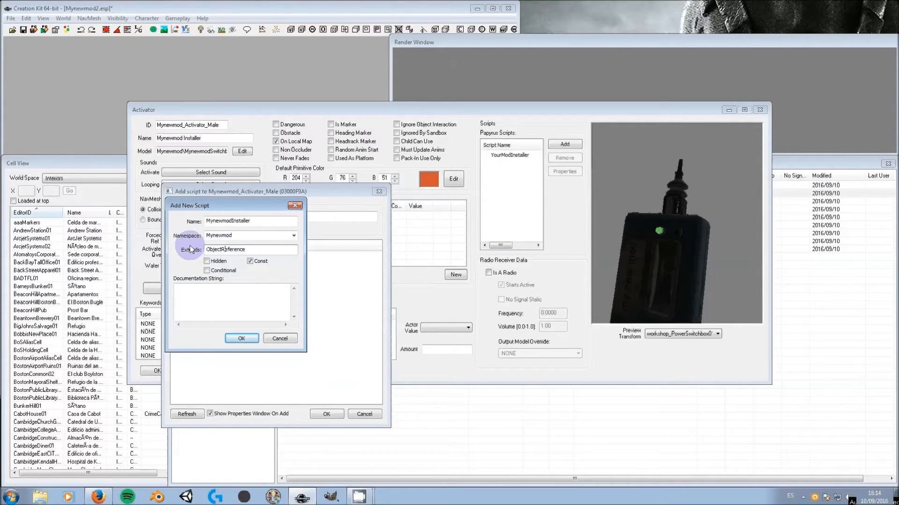
click(250, 261)
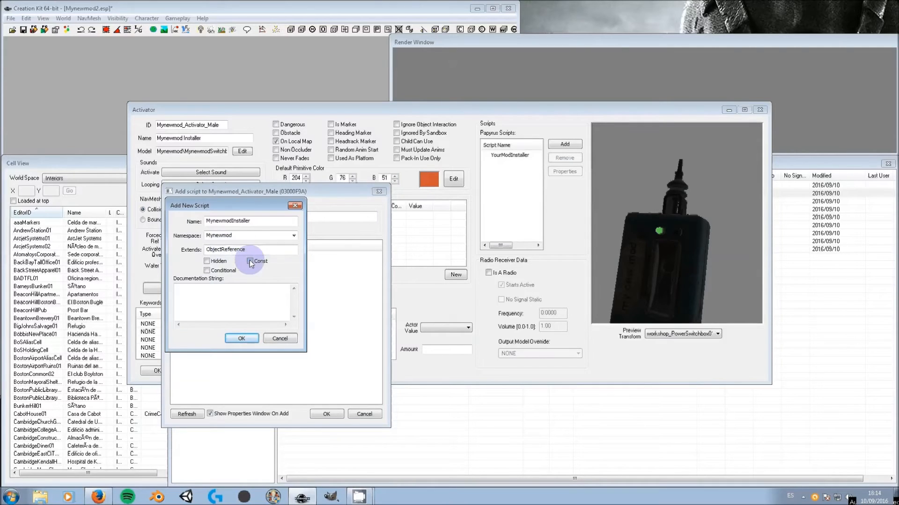
click(215, 304)
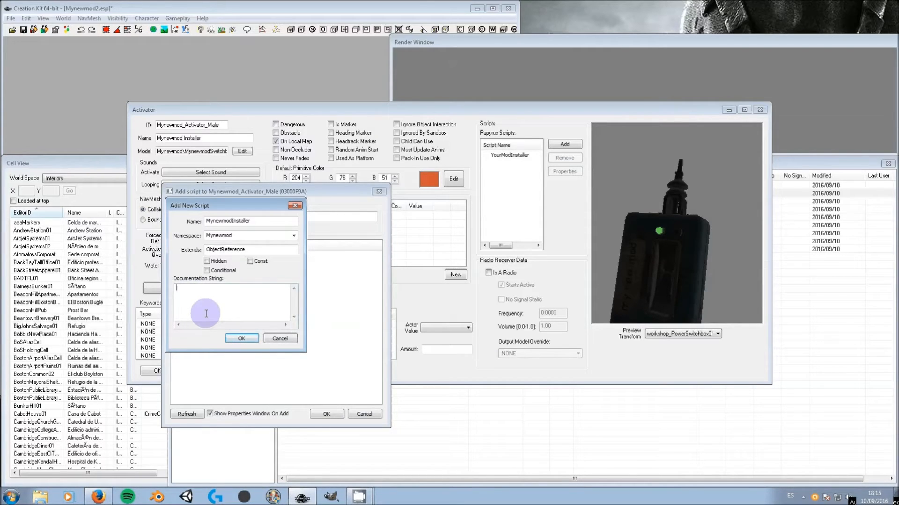
click(244, 338)
click(513, 282)
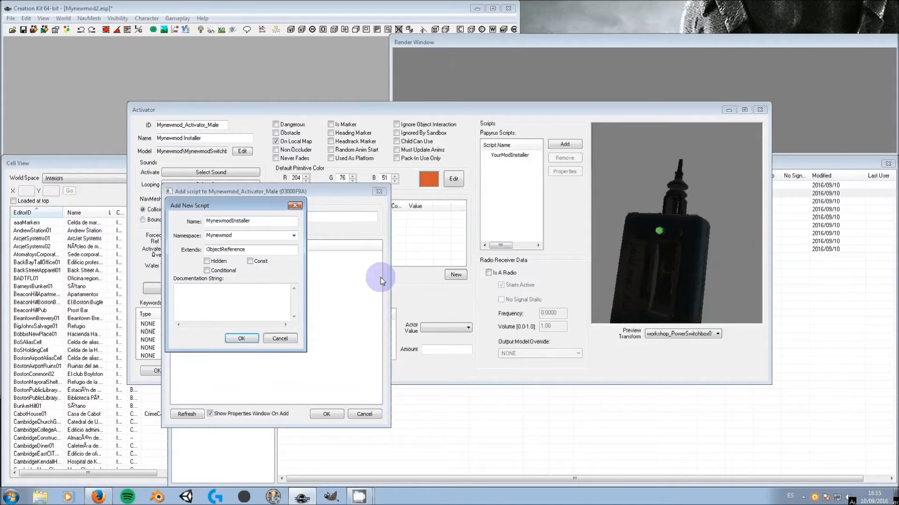
click(280, 338)
Filter the scripts by mynewmod, attach Mynewmod:MynewmodInstaller to the activator, and dismiss its properties window and the warnings
drag(209, 216, 128, 216)
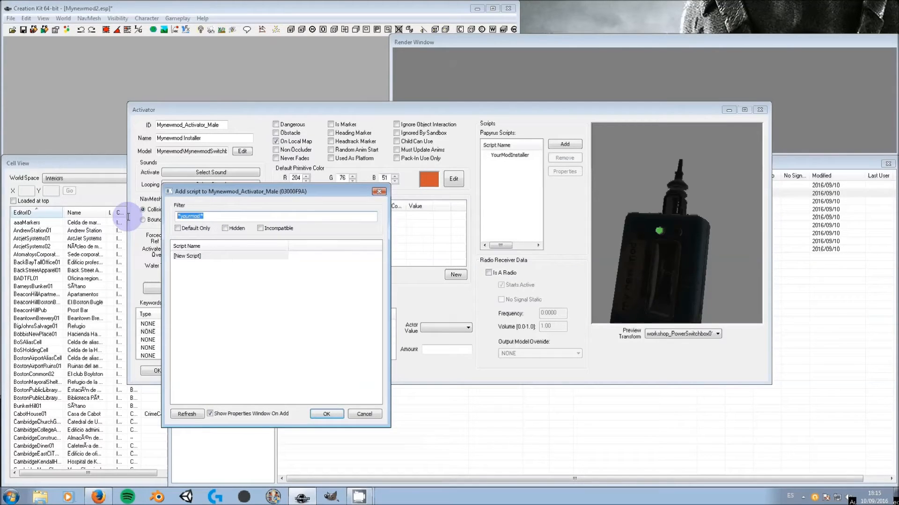
text(m)
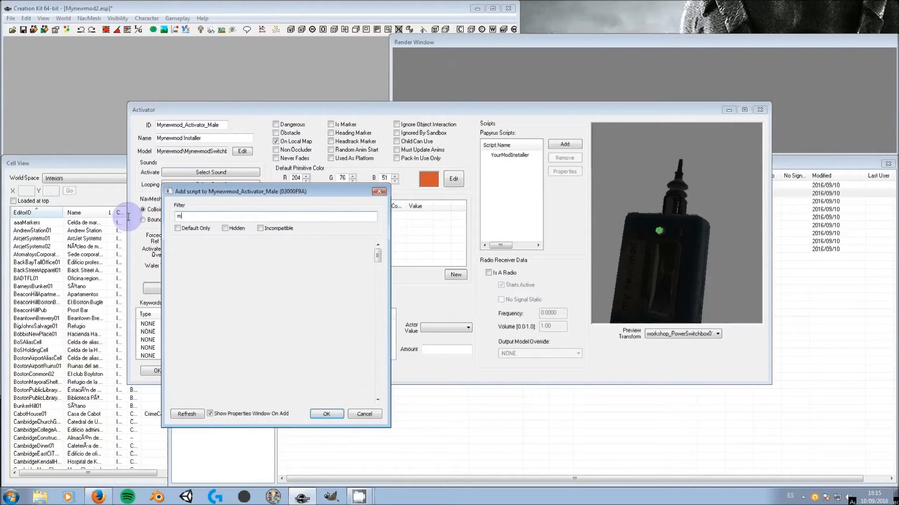
text(ynewmod)
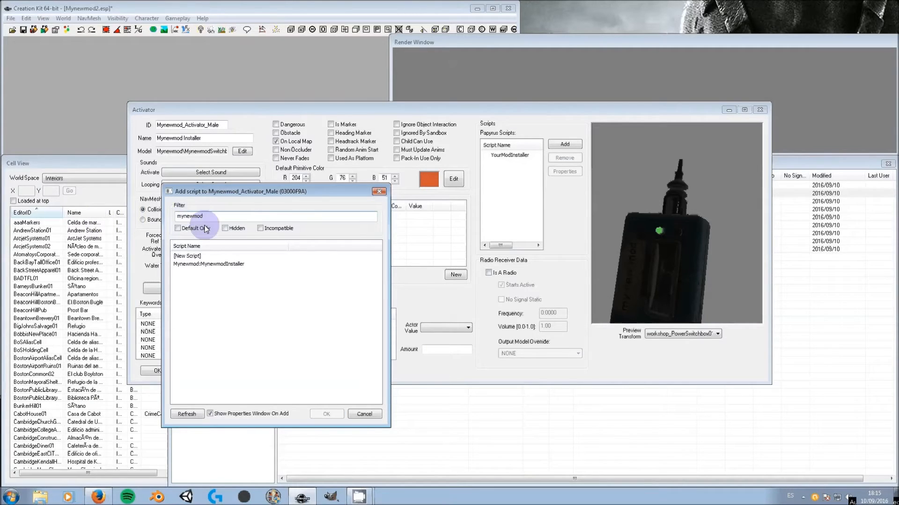
double_click(209, 264)
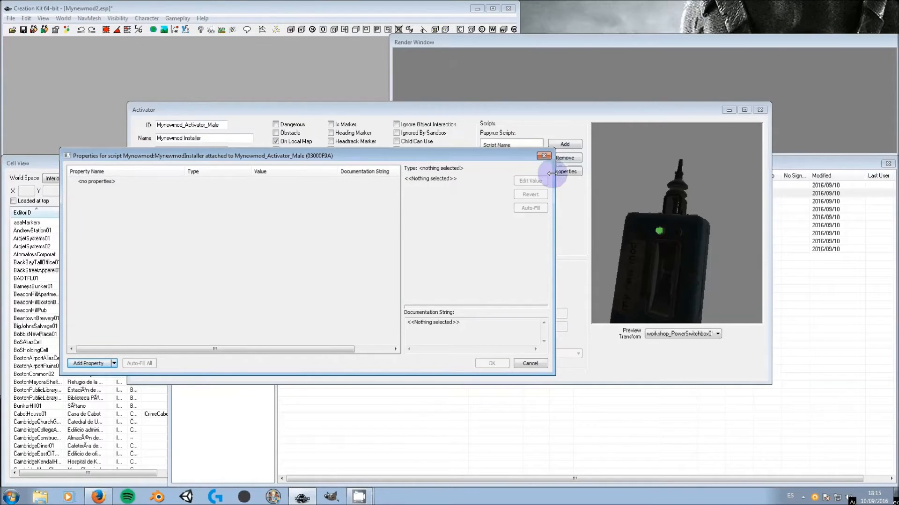
click(543, 155)
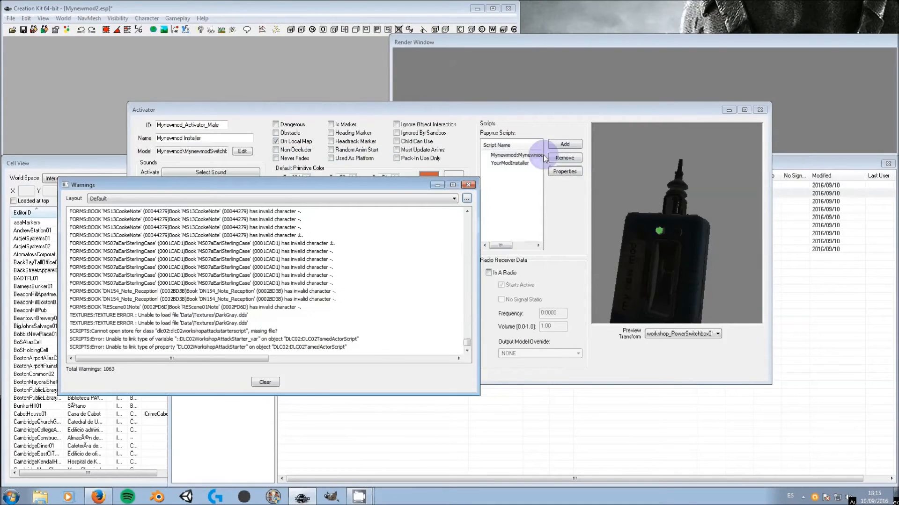
click(468, 185)
Open the source of the Mynewmod:MynewmodInstaller script and paste the copied installer code below its Scriptname line
click(513, 155)
right_click(513, 155)
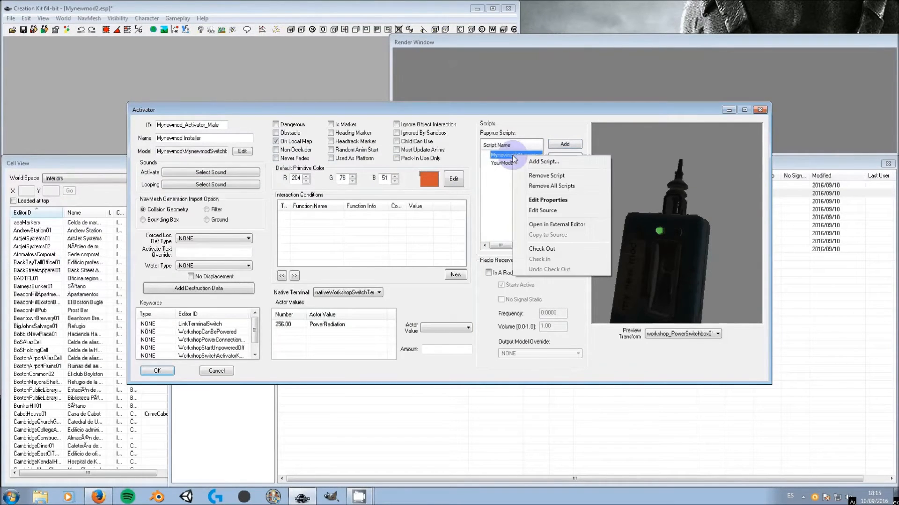
click(544, 211)
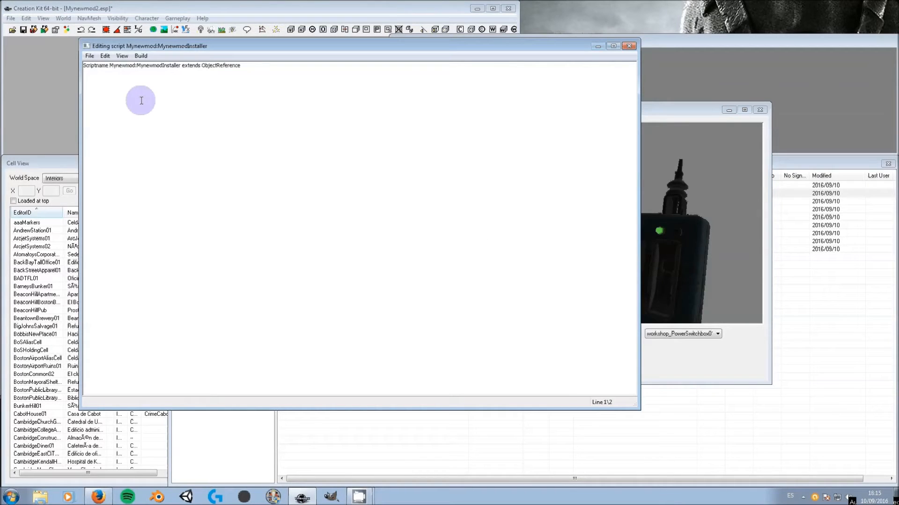
key(ctrl+v)
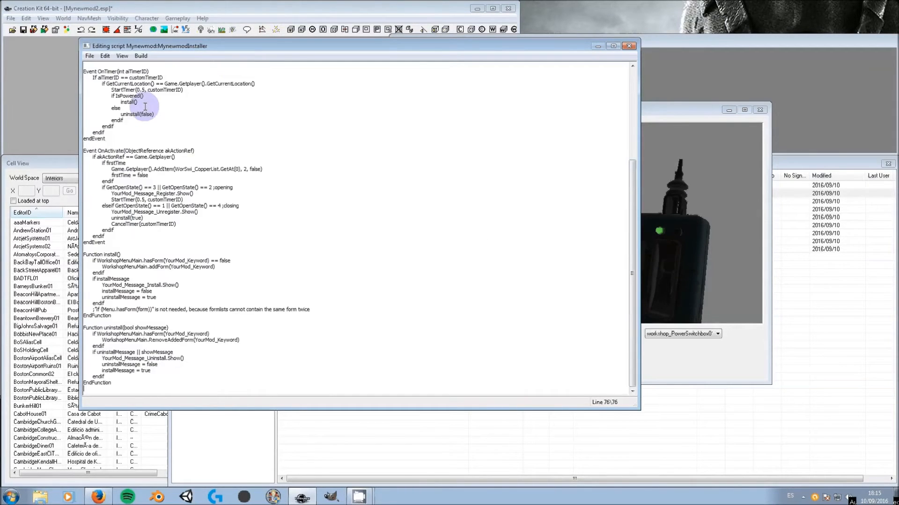
scroll(142, 108, up, 8)
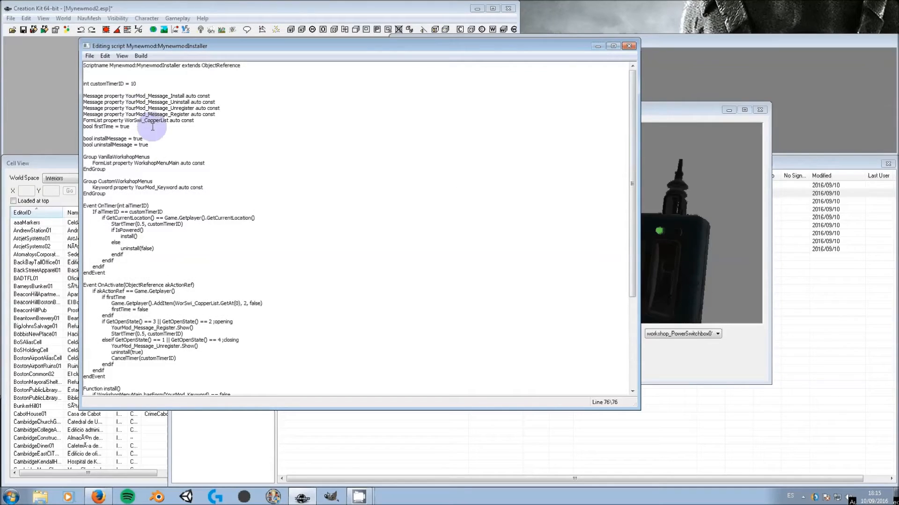
Review the customTimerID variable and the install, uninstall, unregister and register message properties in the pasted code
click(149, 83)
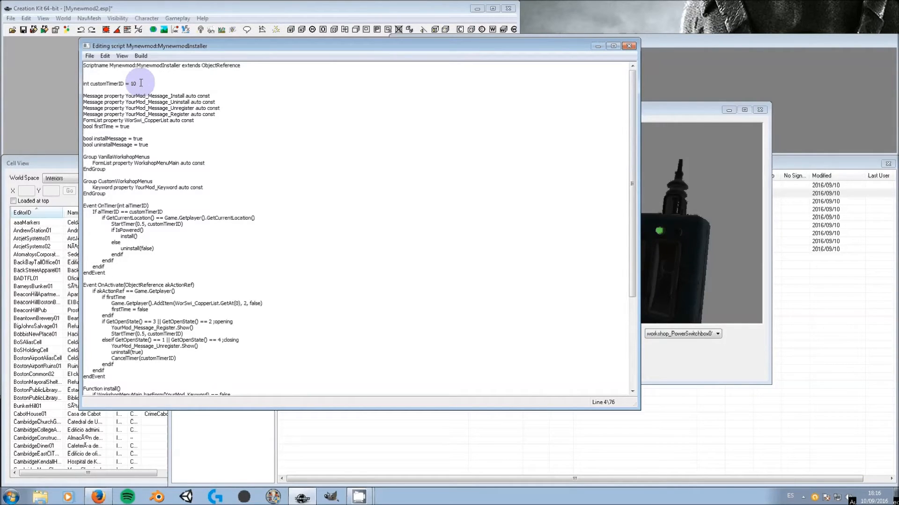
click(217, 94)
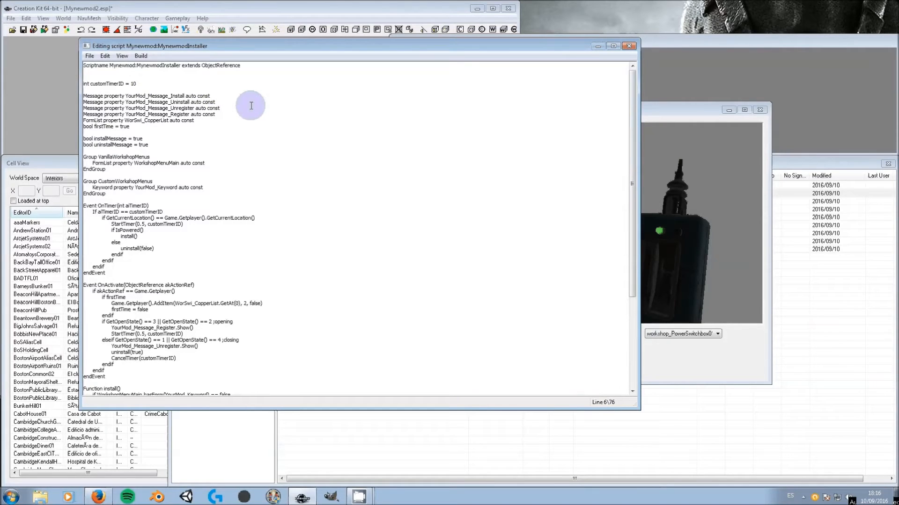
click(177, 114)
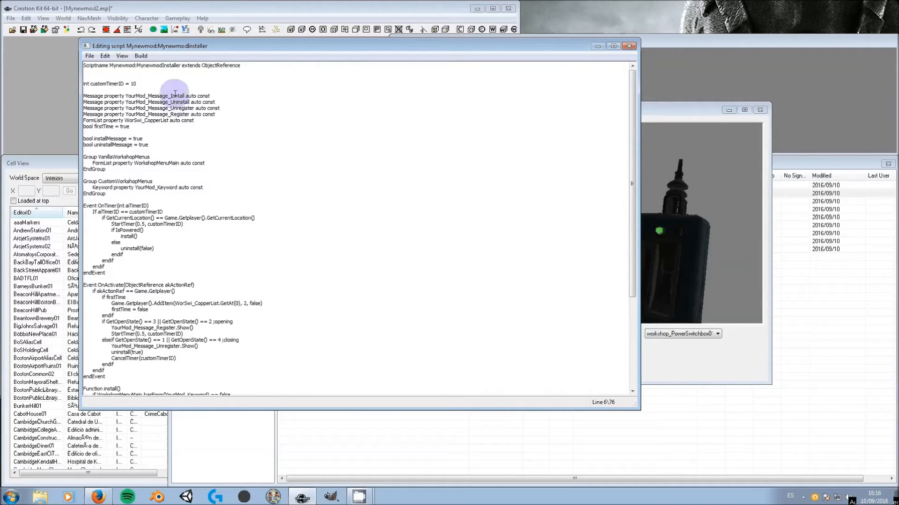
drag(140, 96, 183, 96)
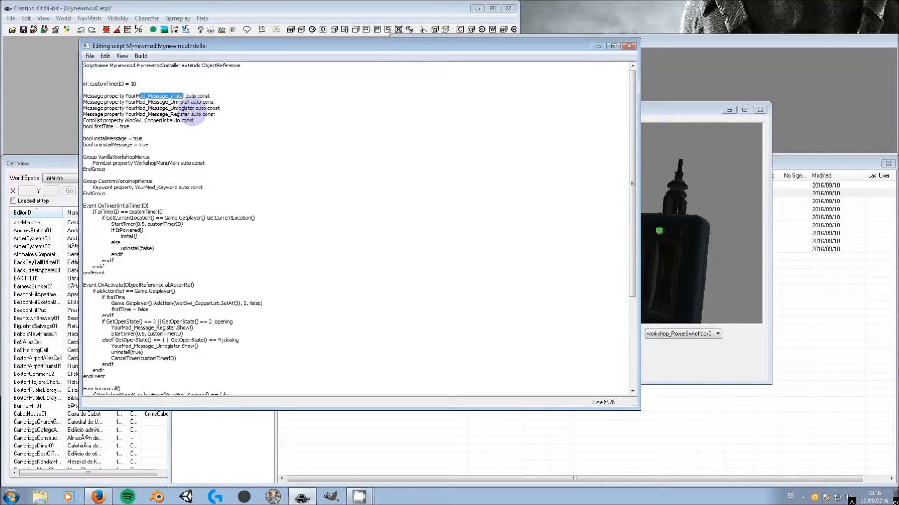
drag(168, 102, 191, 104)
click(185, 109)
click(183, 114)
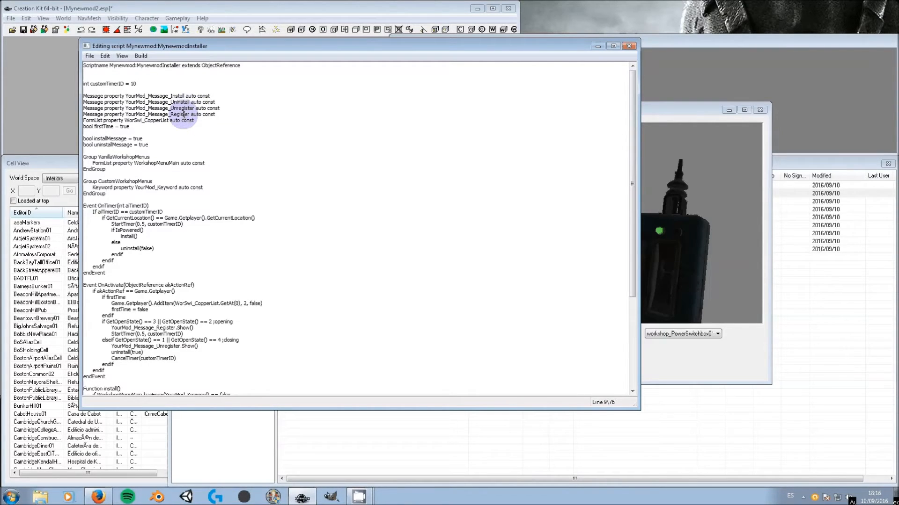
drag(183, 115, 171, 108)
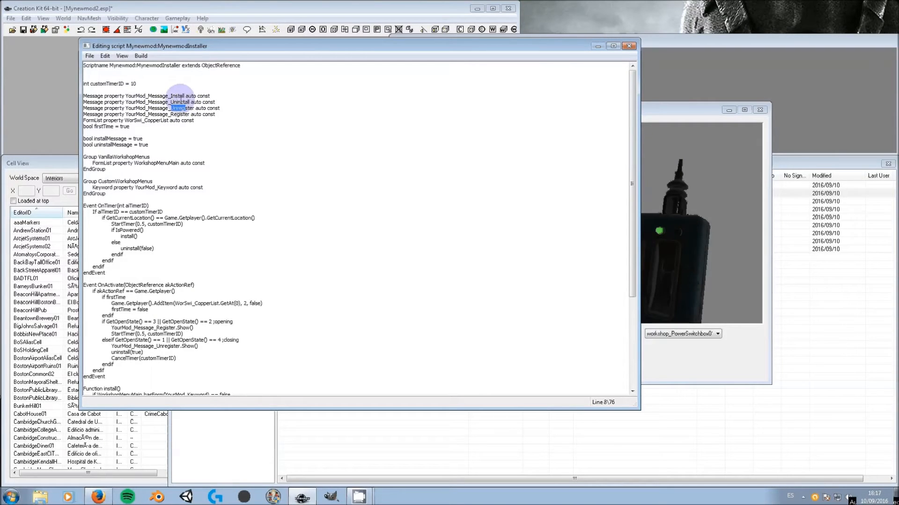
Replace the YourMod prefix with Mynewmod in the Install, Uninstall, Unregister and Register message property names
click(139, 96)
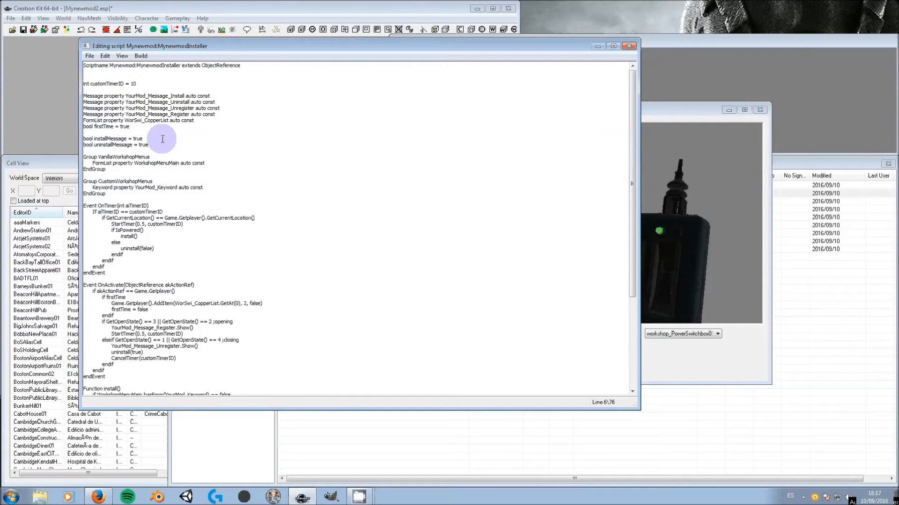
key(ctrl+shift+Left)
text(Mynewmod)
key(ctrl+shift+Left)
click(146, 102)
key(ctrl+shift+Left)
text(Mynewmod)
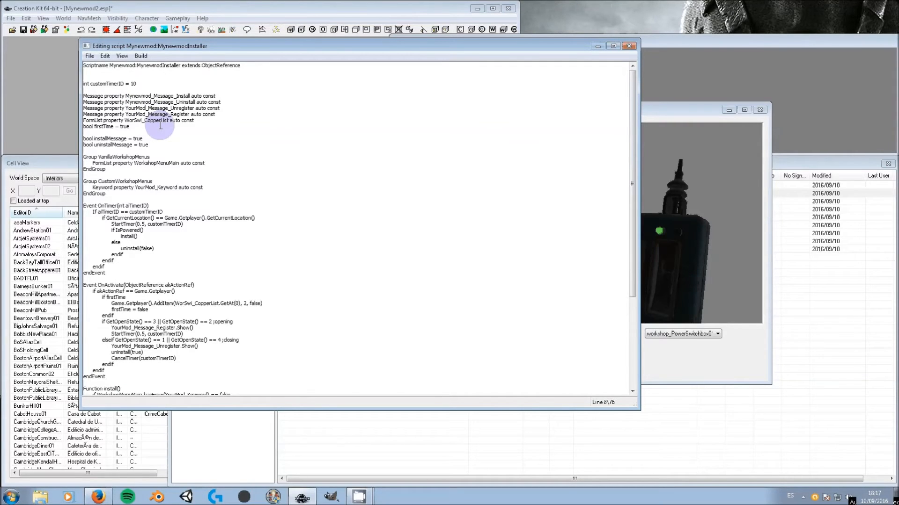
key(ctrl+shift+Left)
text(Mynewmod)
key(ctrl+shift+Left)
text(Mynewmod)
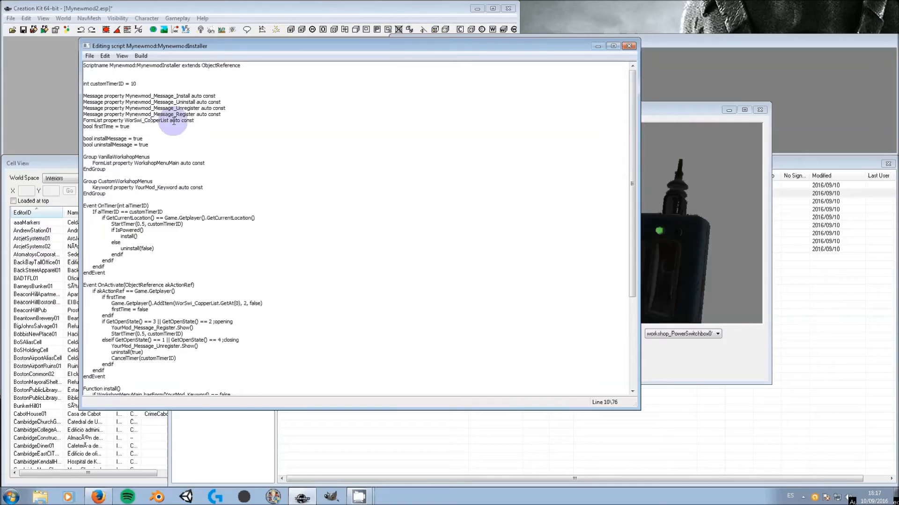
Review the WorSwi_CopperList property, the firstTime and message booleans, and the WorkshopMenuMain property in the VanillaWorkshopMenus group
click(201, 121)
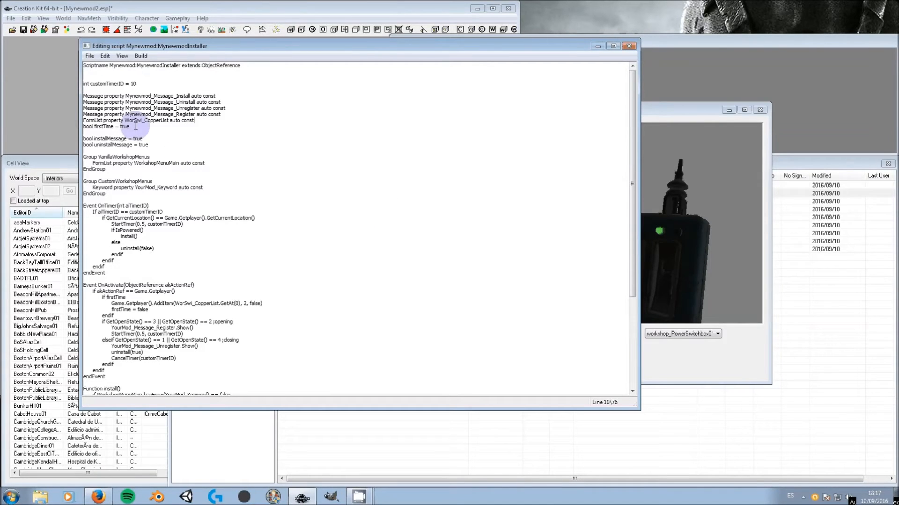
click(136, 125)
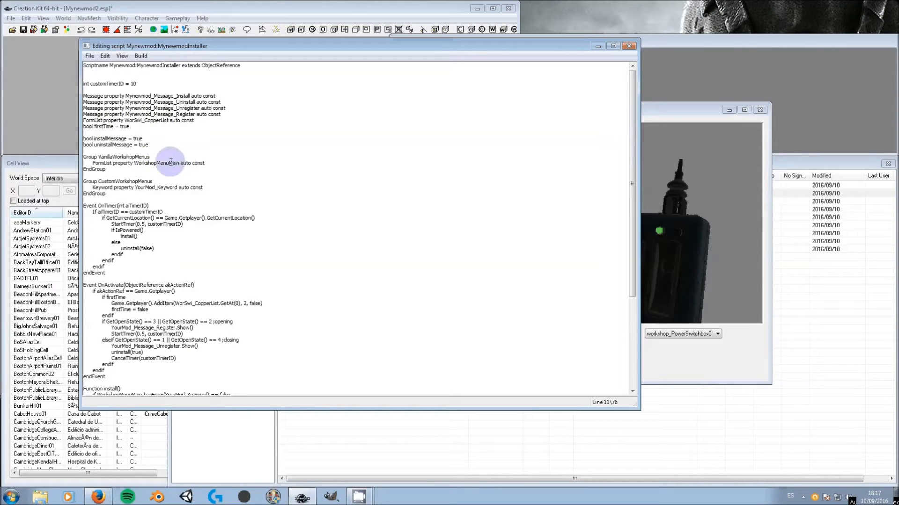
scroll(143, 145, down, 1)
click(122, 121)
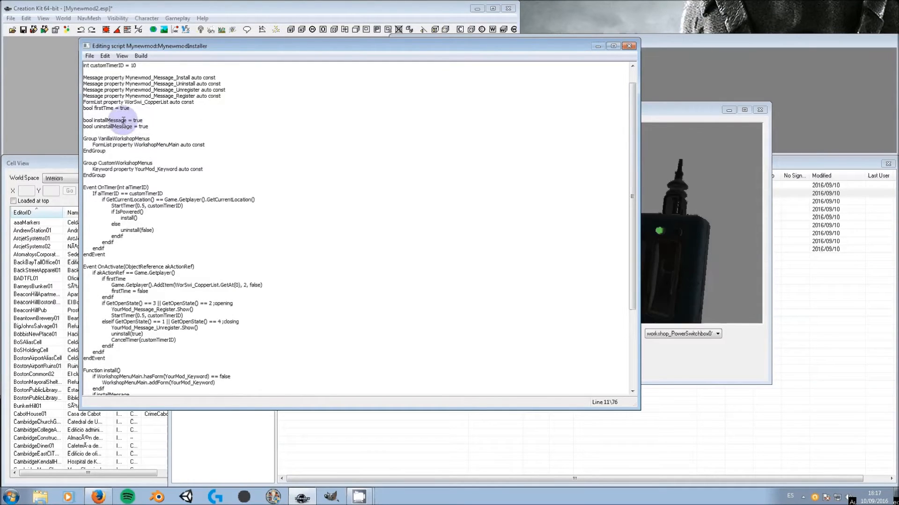
click(125, 127)
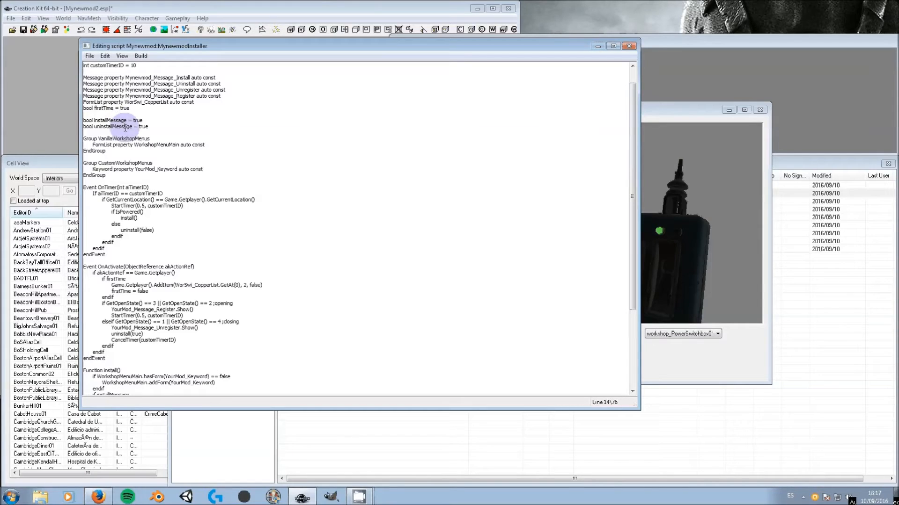
click(172, 114)
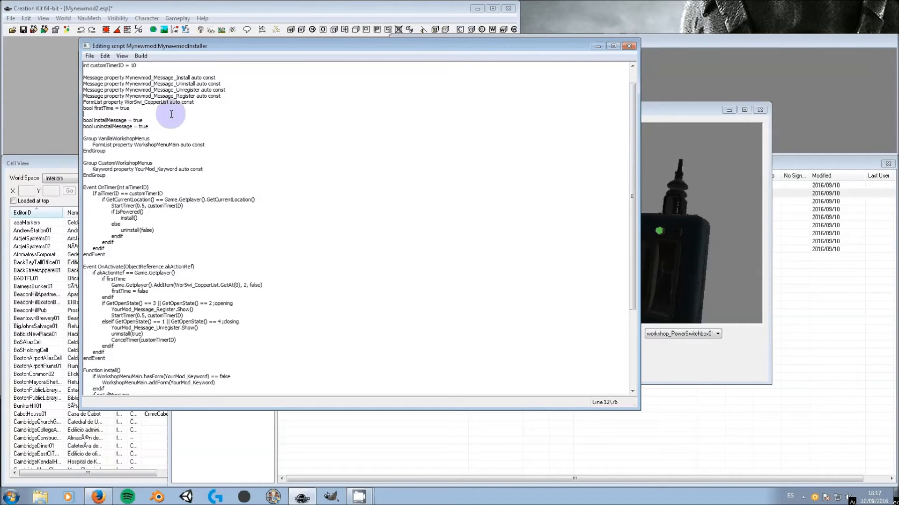
click(158, 123)
scroll(158, 123, down, 1)
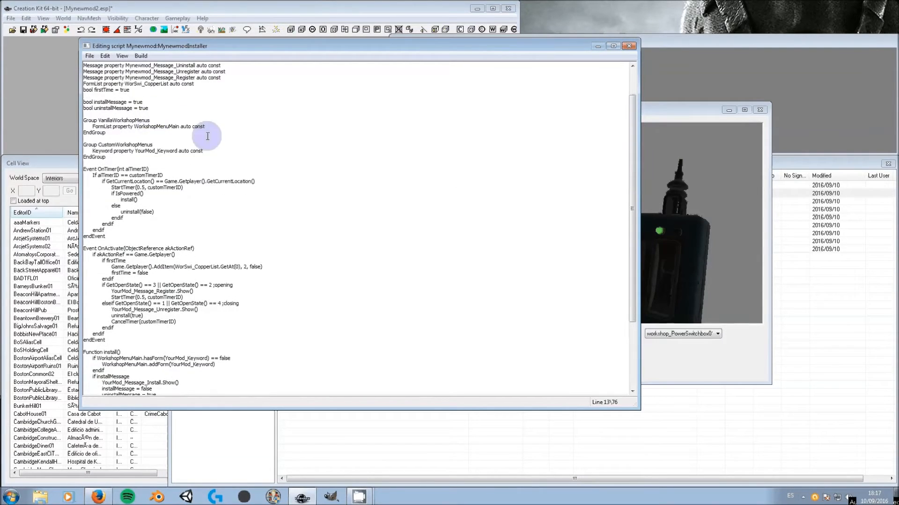
click(101, 126)
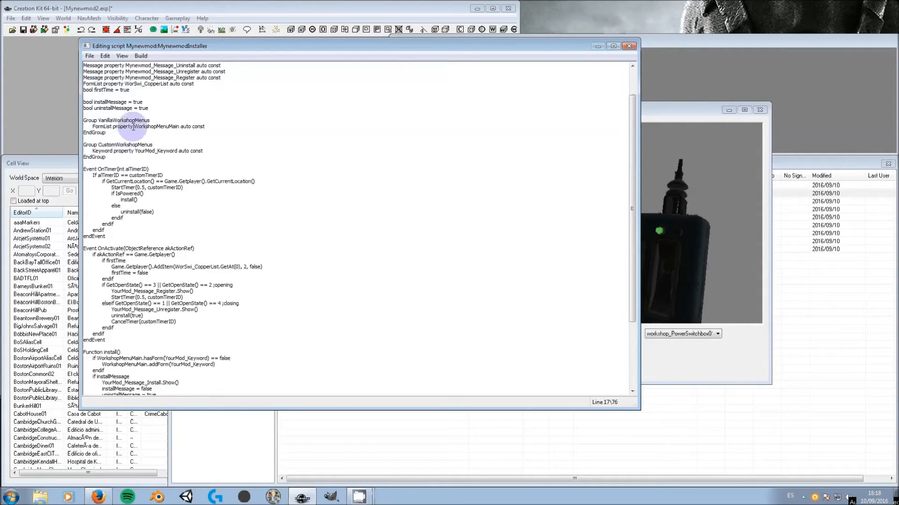
drag(134, 126, 180, 125)
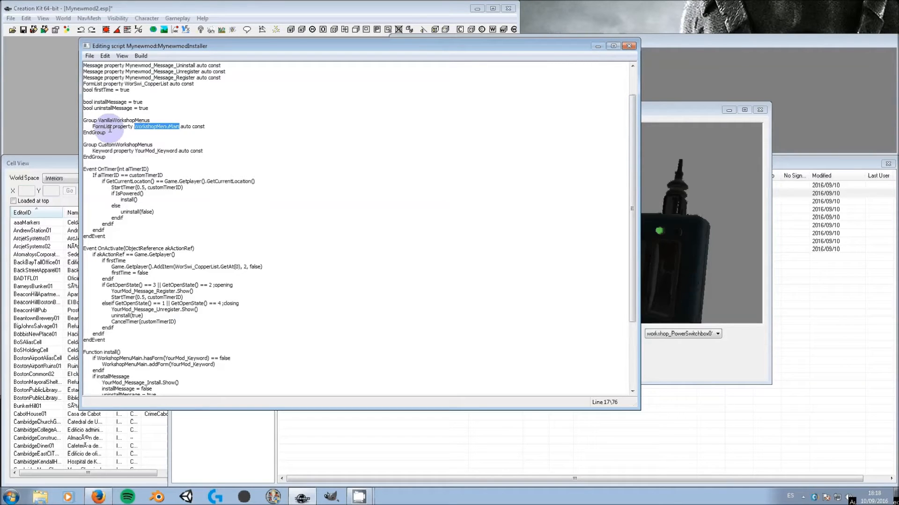
click(156, 127)
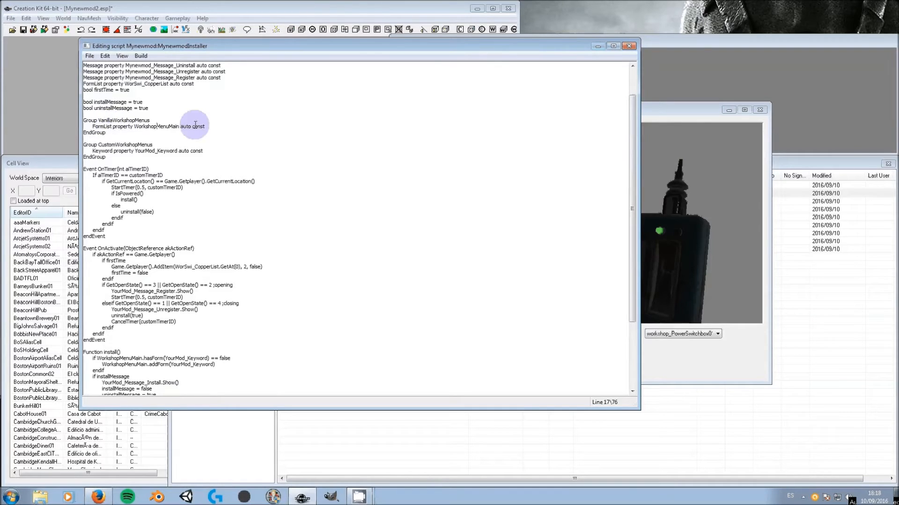
Rename the keyword property in the CustomWorkshopMenus group to Mynewmod_Keyword
click(98, 145)
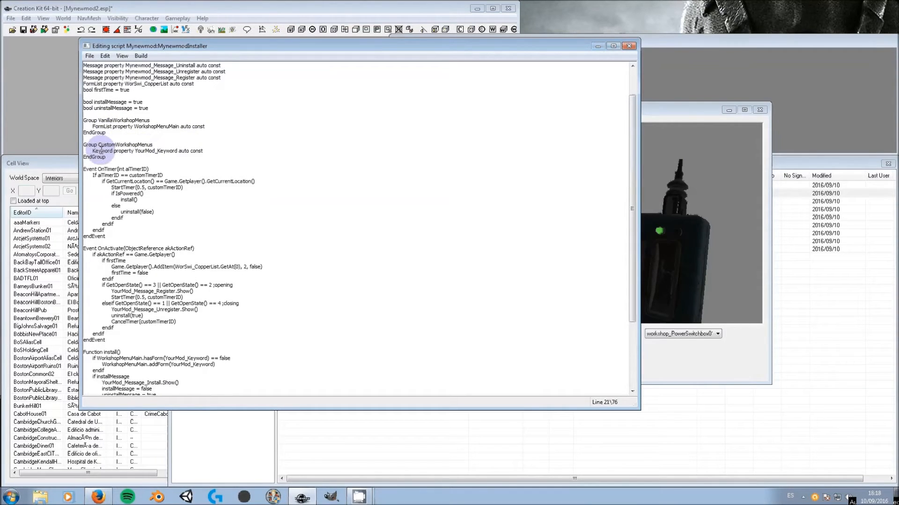
click(138, 151)
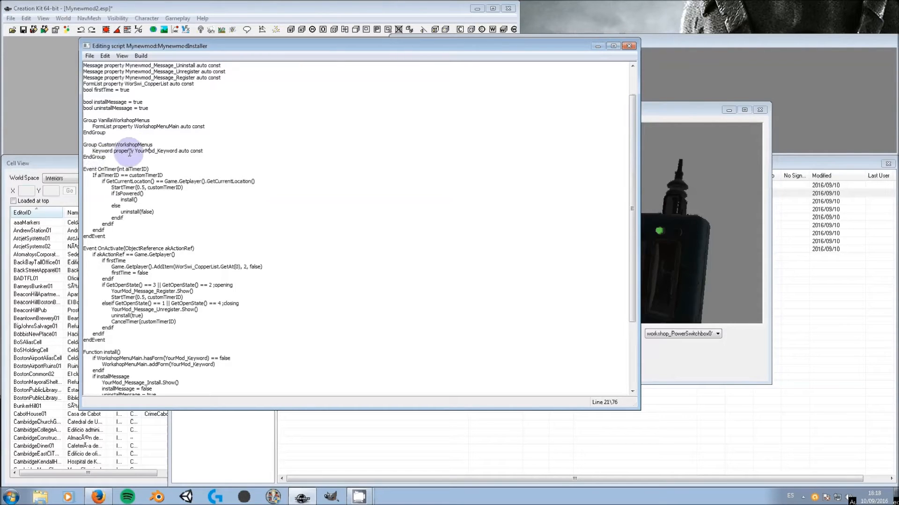
click(156, 151)
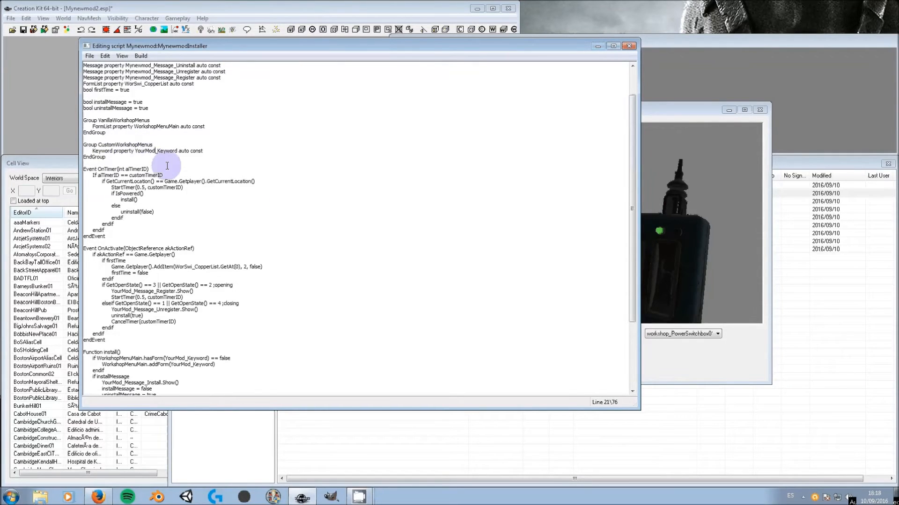
key(ctrl+shift+Left)
text(Mynewmod)
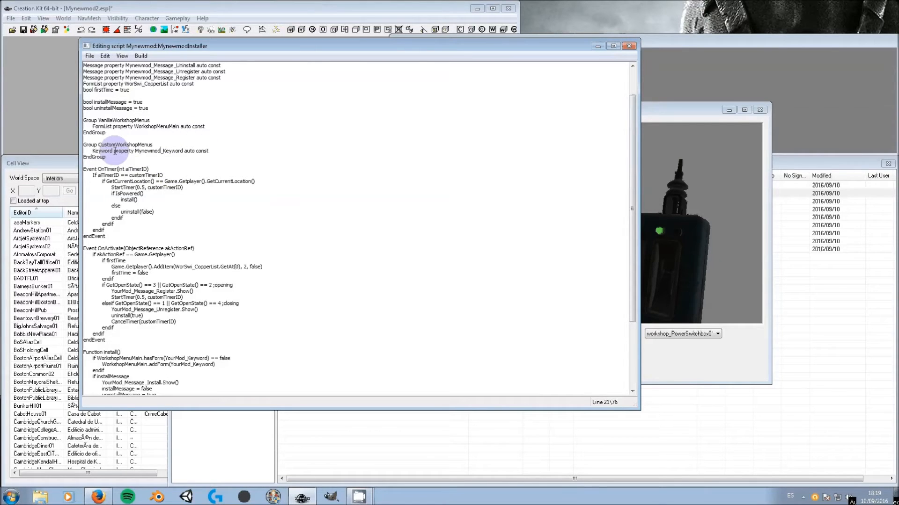
Read through the OnTimer event, including its timer ID check, location comparison, timer restart, and power-dependent install and uninstall calls
scroll(133, 147, down, 1)
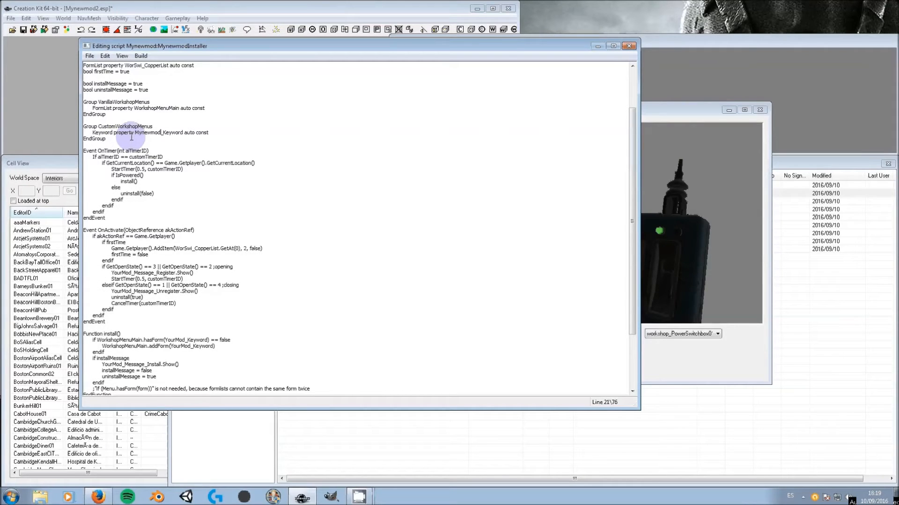
click(213, 131)
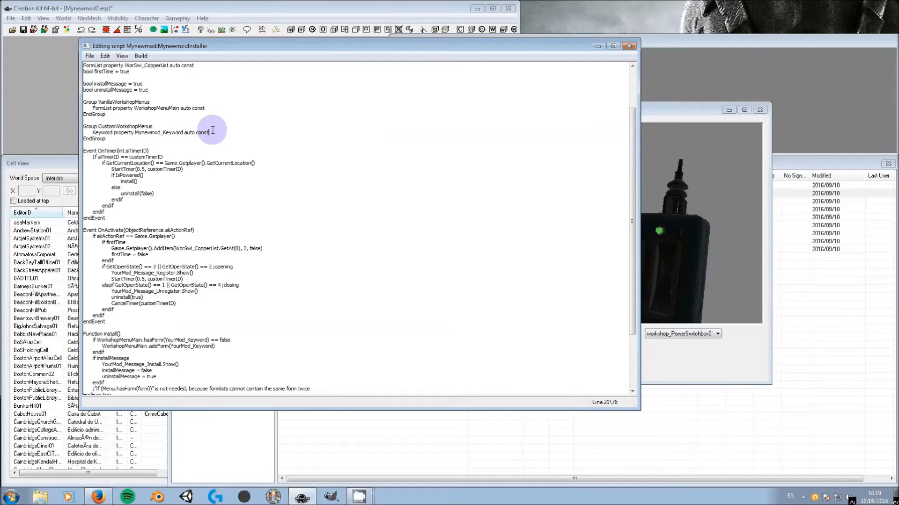
scroll(212, 130, down, 1)
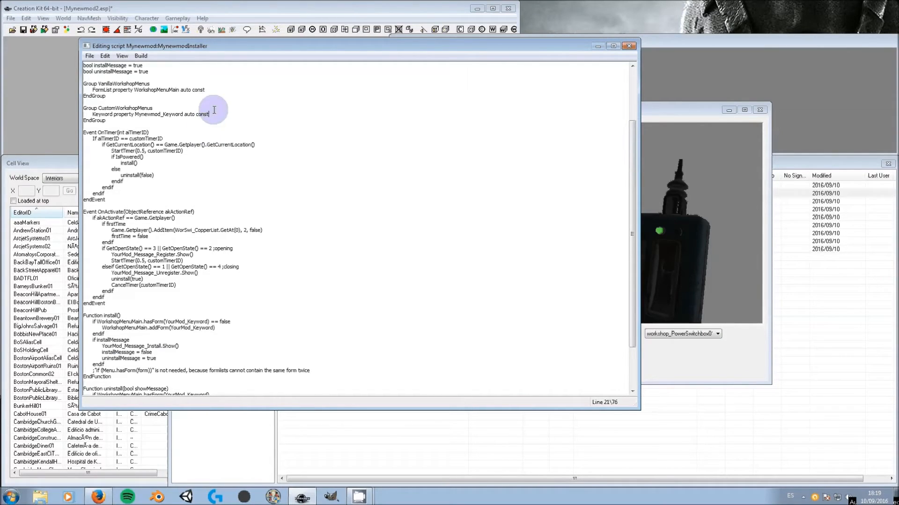
scroll(214, 110, down, 1)
click(112, 181)
drag(113, 181, 79, 115)
click(139, 114)
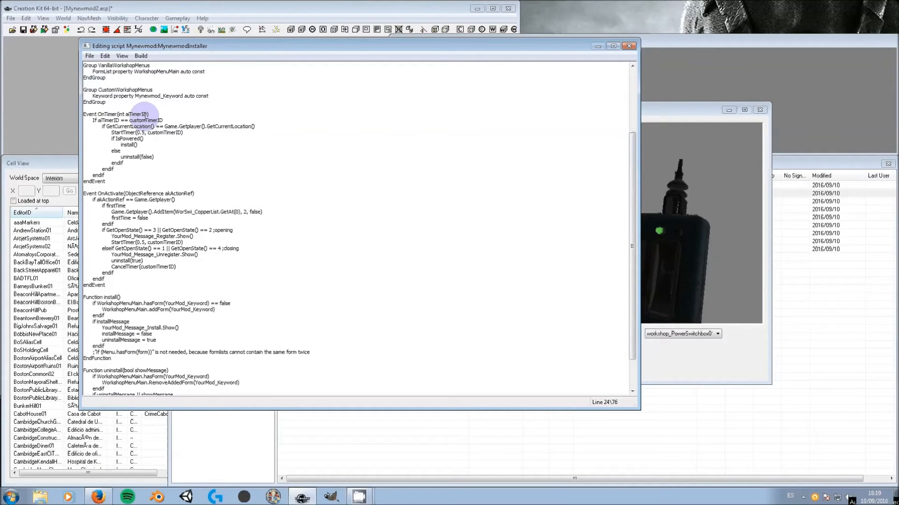
click(146, 135)
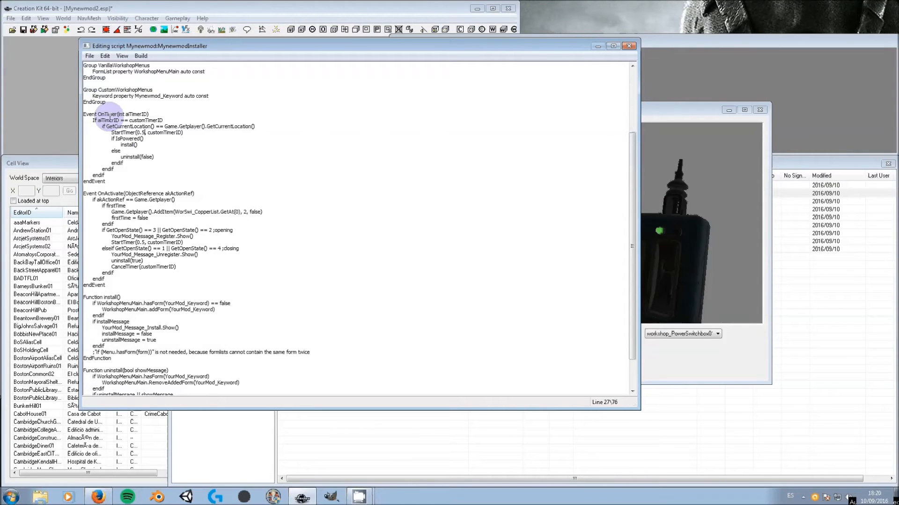
click(125, 120)
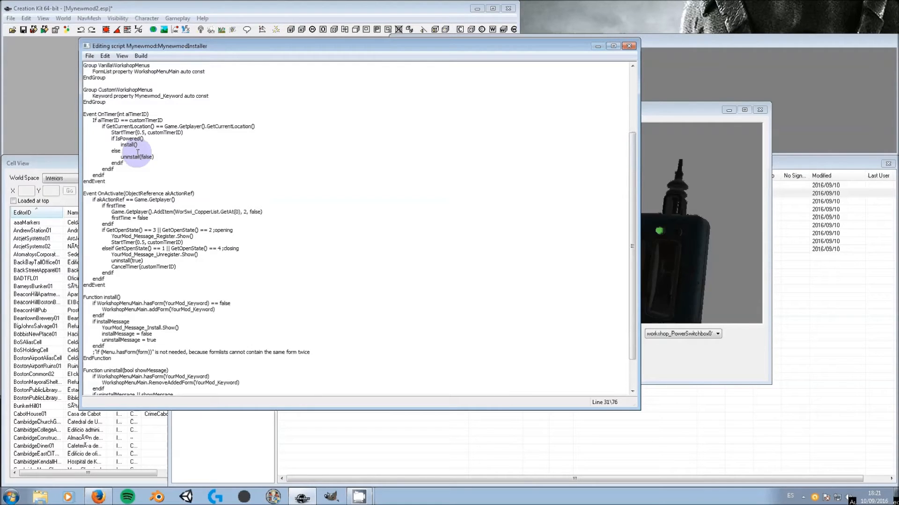
key(BackSpace)
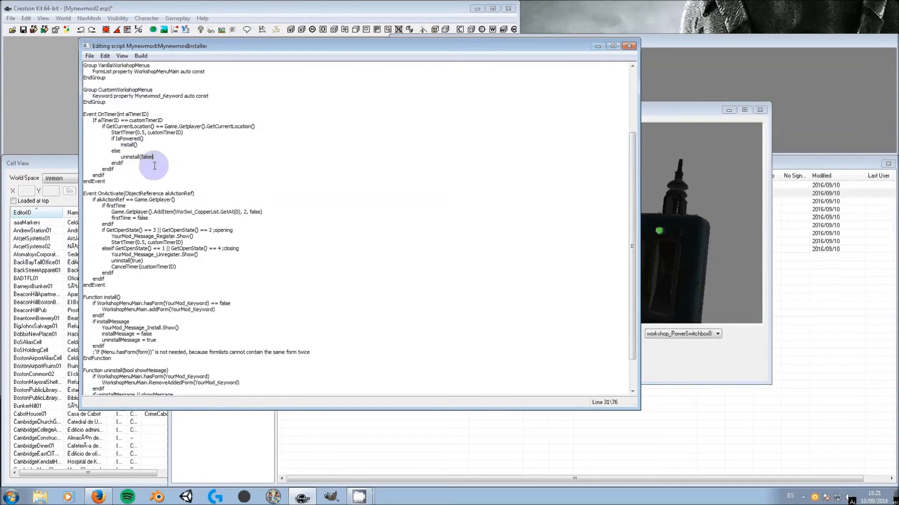
scroll(190, 148, down, 2)
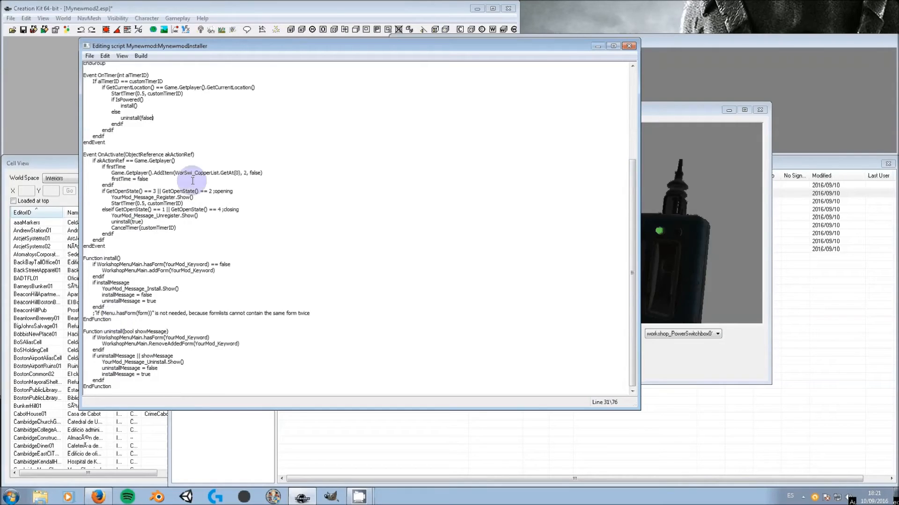
drag(117, 75, 115, 144)
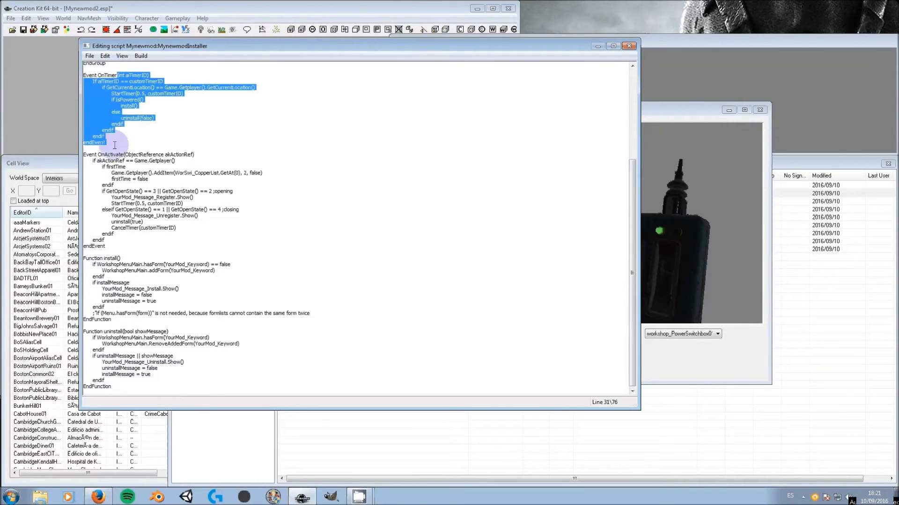
Read through the OnActivate event, including its player check, the firstTime copper item grant and the open-state conditions
click(121, 96)
click(140, 88)
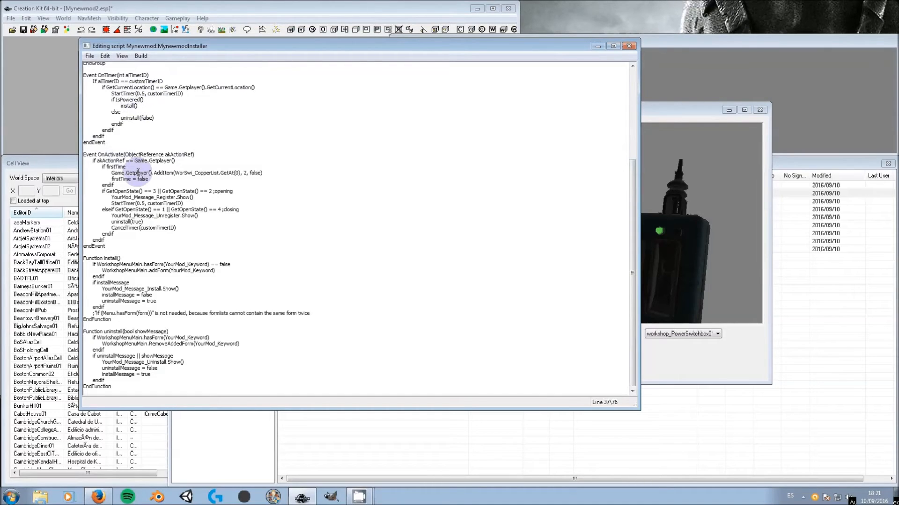
click(123, 155)
click(199, 155)
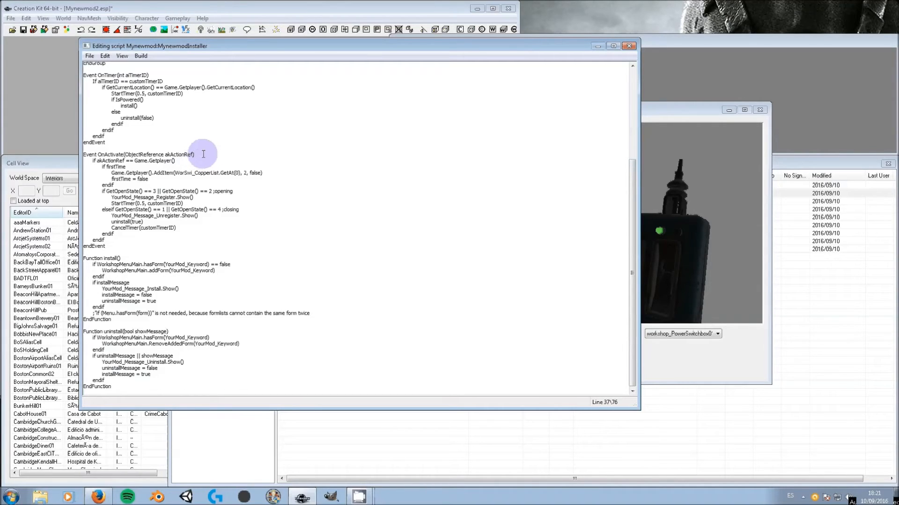
click(160, 160)
click(196, 166)
key(Down)
key(Right)
key(Right)
key(Right)
key(Right)
key(Right)
key(Right)
key(Right)
key(Right)
key(Right)
key(Right)
key(Right)
key(Right)
key(Right)
key(Right)
key(Right)
key(Right)
key(Right)
key(Right)
key(Right)
key(Right)
key(Right)
key(Right)
key(Right)
Replace the YourMod prefix with Mynewmod in the Register and Unregister message calls of the OnActivate event
click(201, 198)
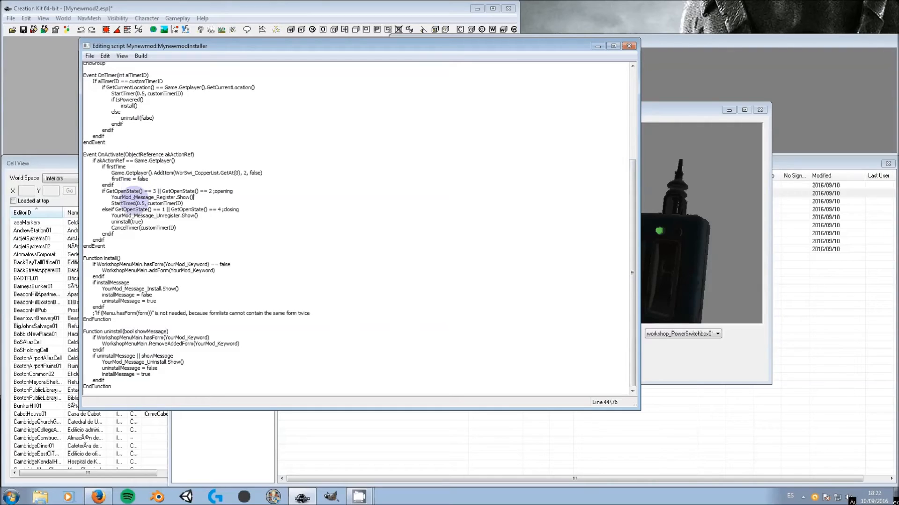
click(132, 198)
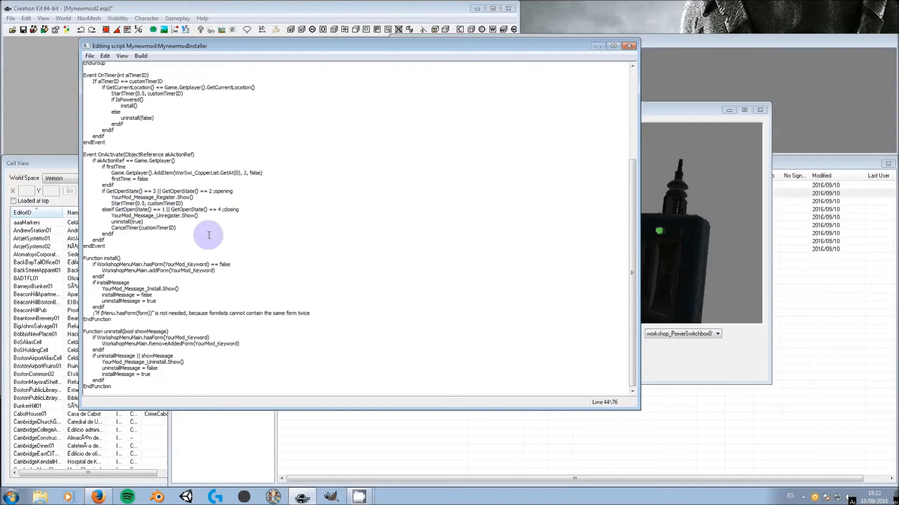
key(ctrl+shift+Left)
text(Mynewmod)
double_click(129, 215)
text(Mynewmod)
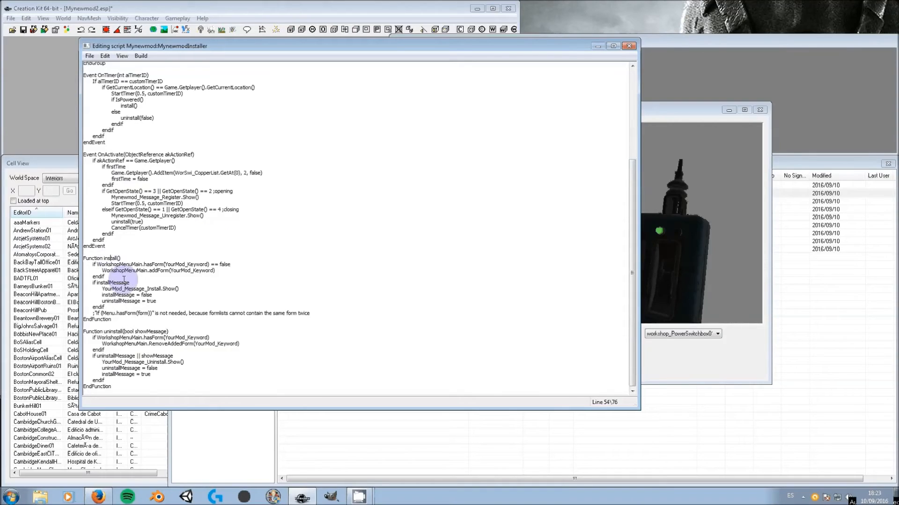
Rename the keyword references in the install function's hasForm and addForm calls to Mynewmod_Keyword
click(132, 321)
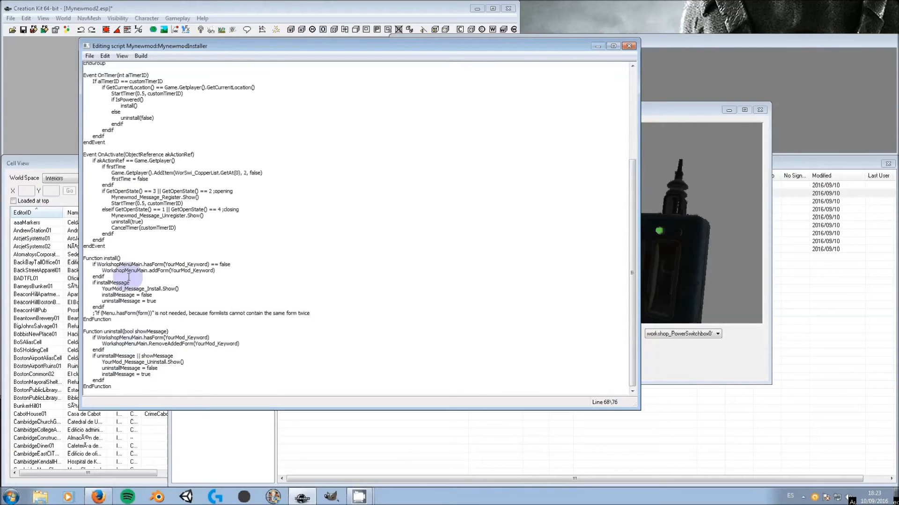
click(112, 259)
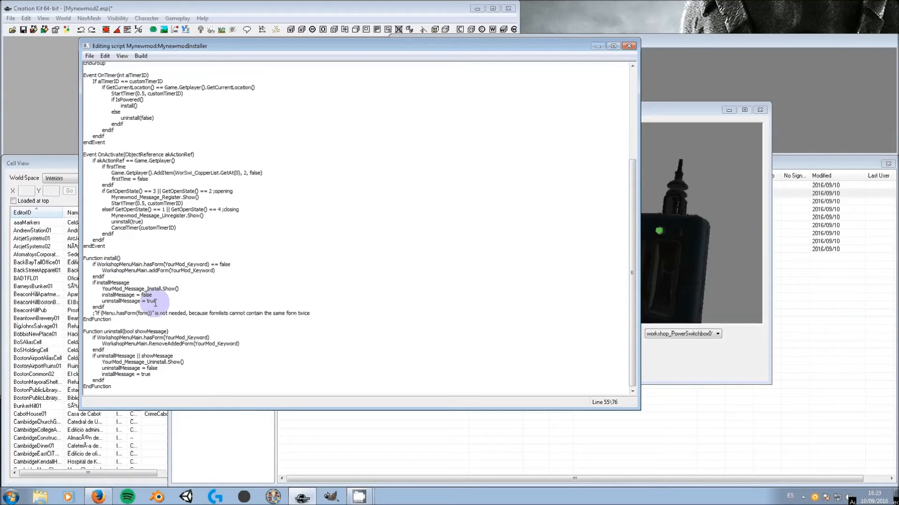
key(ctrl+shift+Right)
key(ctrl+Right)
key(ctrl+Right)
key(ctrl+Right)
key(ctrl+shift+Right)
text(Mynewmod)
key(Down)
key(ctrl+shift+Left)
text(Mynewmod)
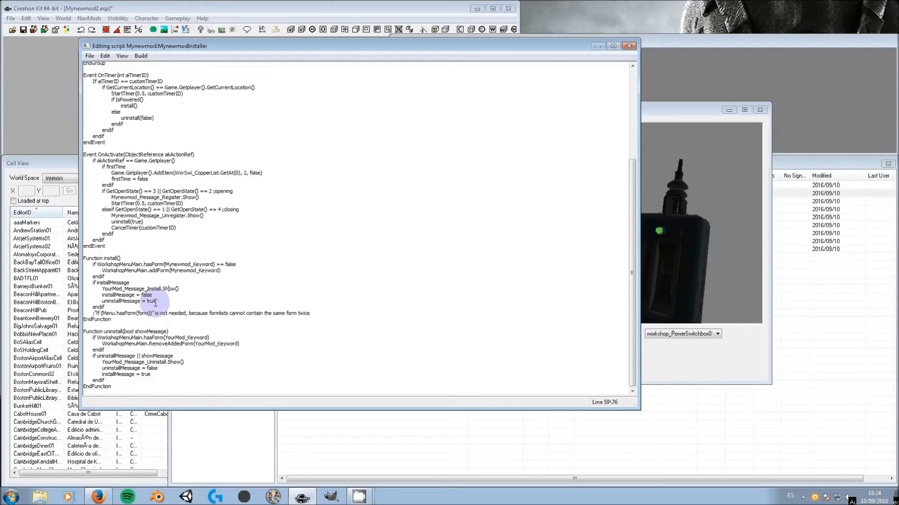
Rename the message shown by the install function to Mynewmod_Message_Install
key(Left)
key(Left)
key(Left)
key(Left)
key(Left)
key(Left)
key(Left)
key(Left)
key(Left)
key(Left)
key(Left)
key(Left)
key(Left)
key(Left)
key(Left)
key(Left)
key(Left)
key(Left)
key(ctrl+shift+Left)
text(Mynewmod)
Rename the keyword references in the uninstall function's hasForm and RemoveAddedForm calls to Mynewmod_Keyword
key(Down)
key(Right)
key(Down)
key(Down)
key(ctrl+shift+Left)
text(Mynewmod)
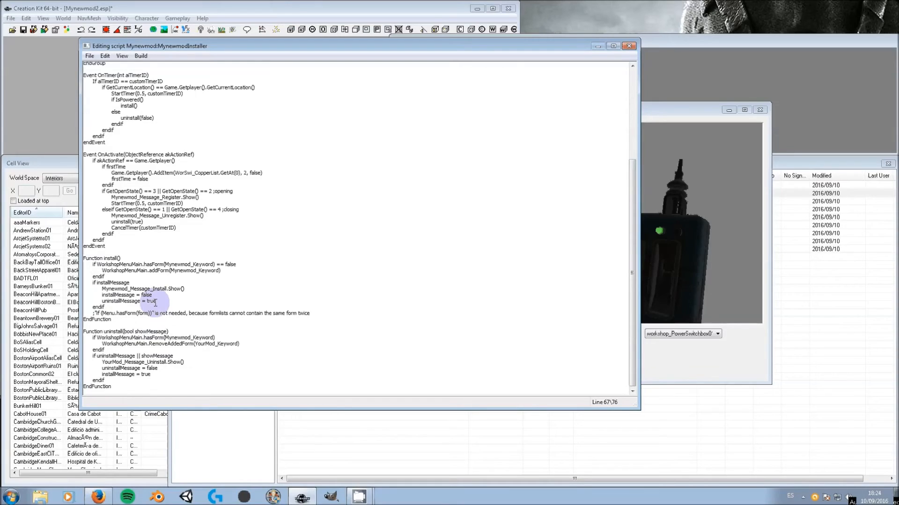
key(shift+Right)
key(shift+Right)
key(shift+Right)
key(shift+Right)
key(shift+Right)
key(shift+Right)
key(shift+Right)
text(Mynewmod)
Rename the message shown by the uninstall function to Mynewmod_Message_Uninstall
click(123, 363)
key(shift+Left)
key(shift+Left)
key(shift+Left)
key(shift+Left)
key(shift+Left)
key(shift+Left)
key(shift+Left)
text(Mynewm)
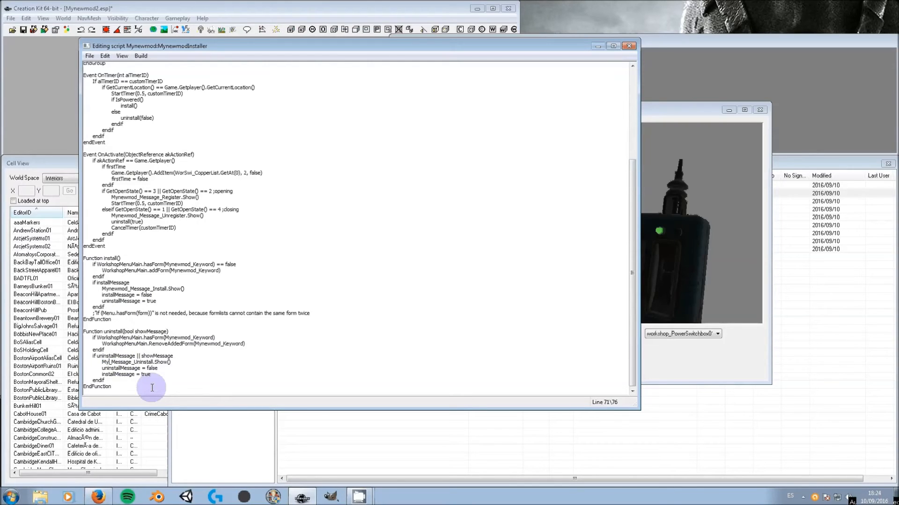
text(od)
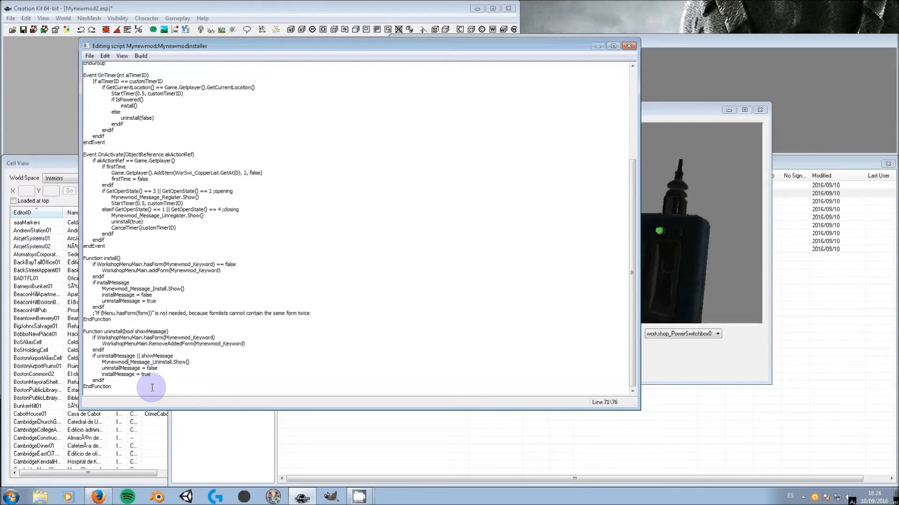
Review the WorkshopMenuMain hasForm, addForm and RemoveAddedForm calls in the install and uninstall functions
click(128, 337)
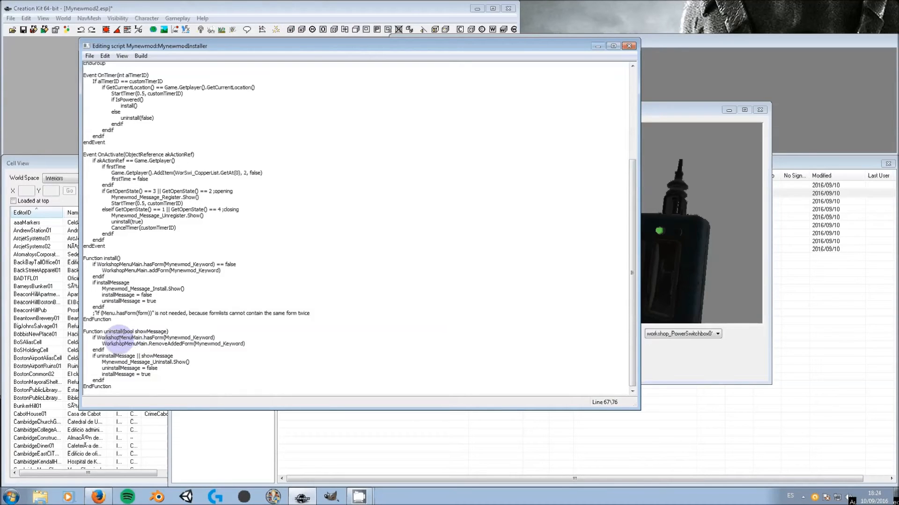
drag(97, 338, 140, 338)
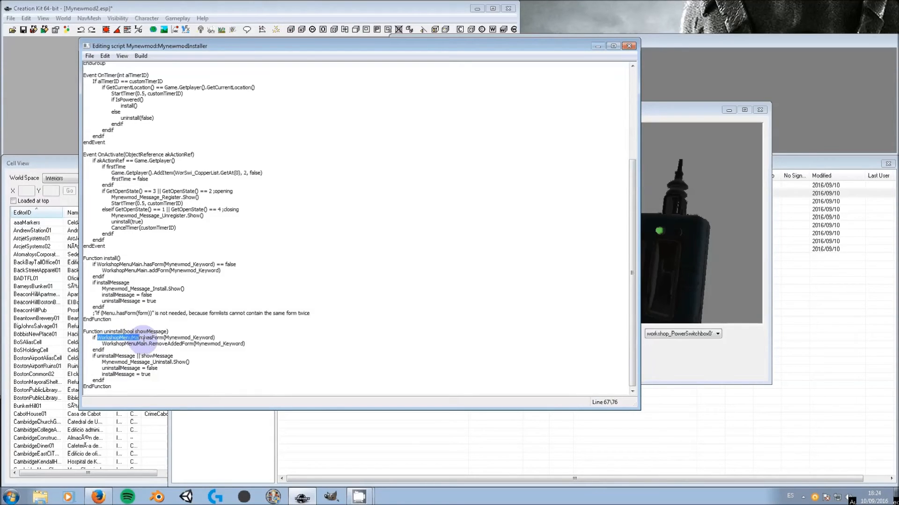
drag(102, 271, 126, 270)
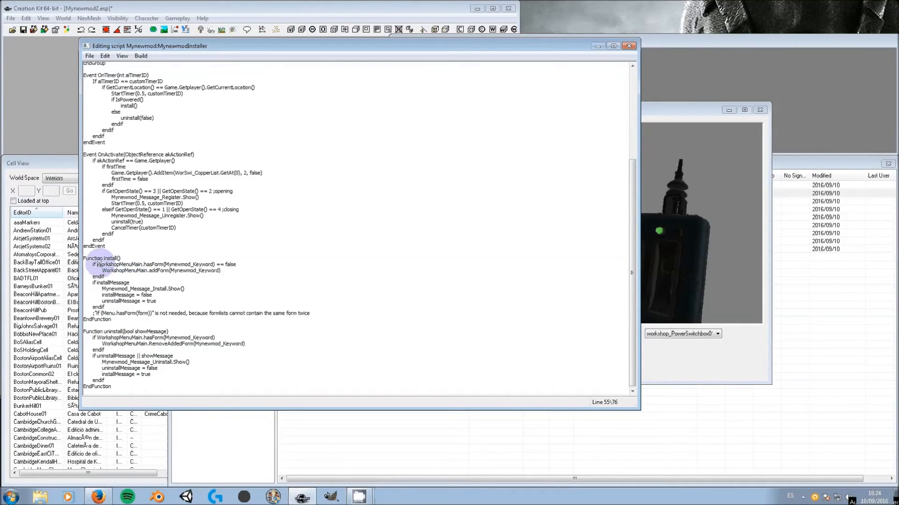
click(143, 265)
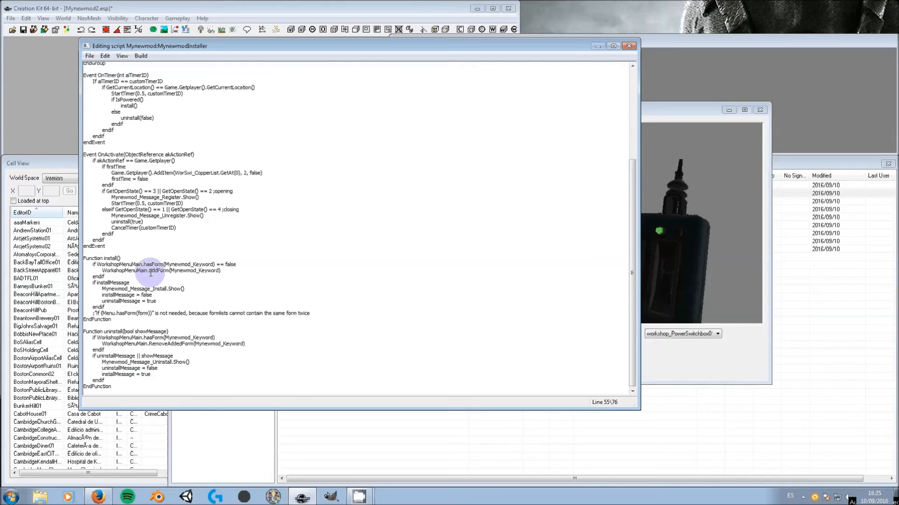
drag(150, 272, 170, 272)
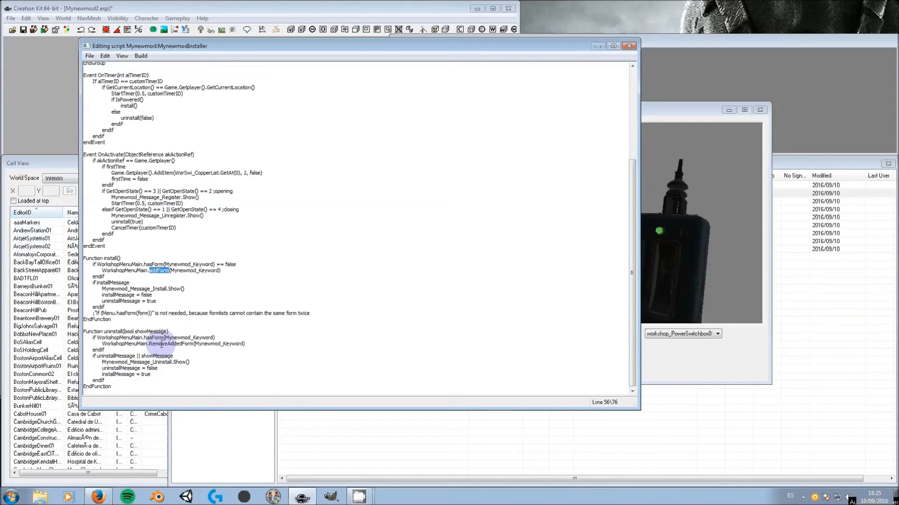
click(181, 264)
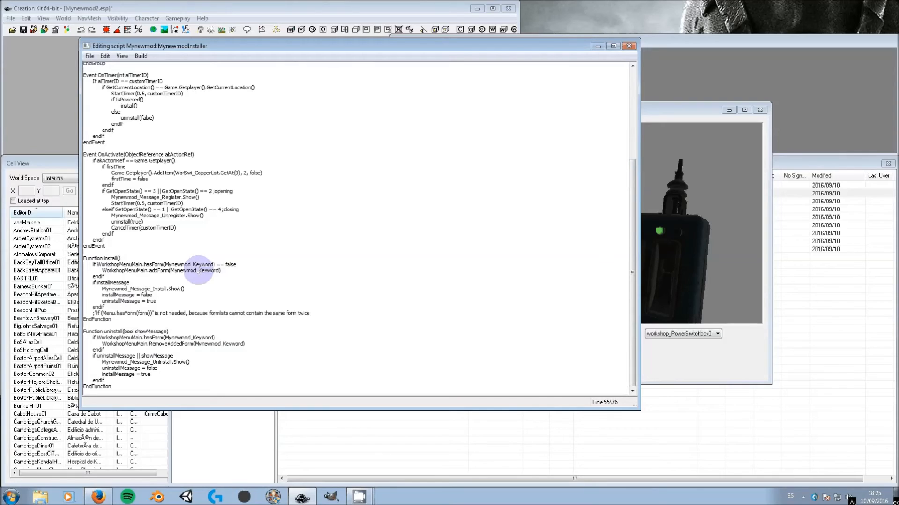
Compile the MynewmodInstaller script and save it
scroll(135, 299, up, 7)
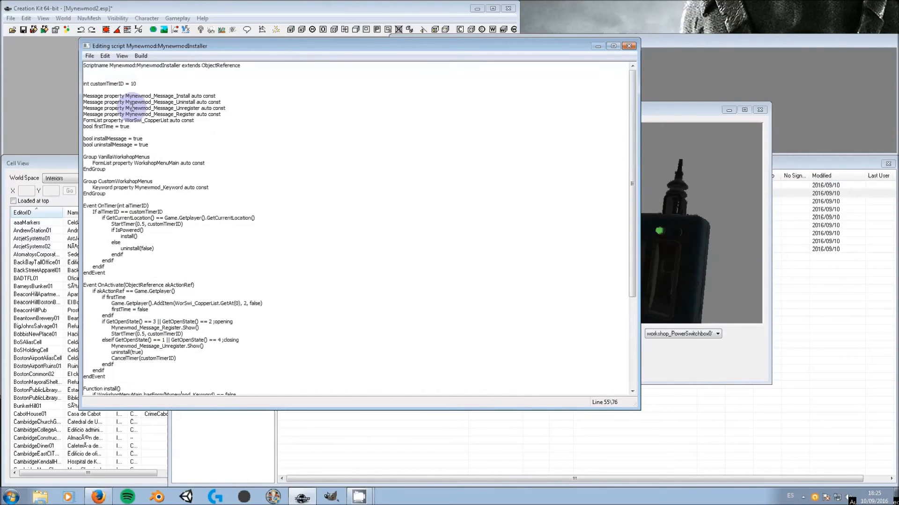
click(106, 56)
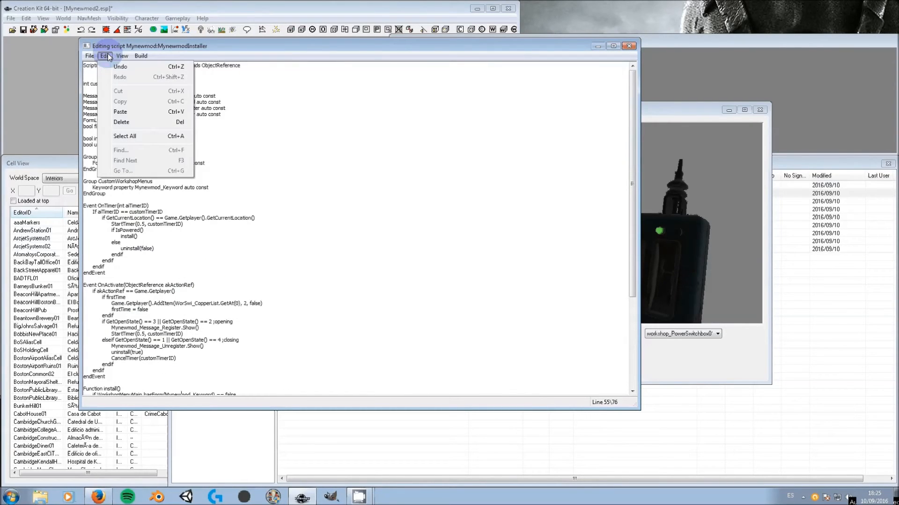
click(123, 44)
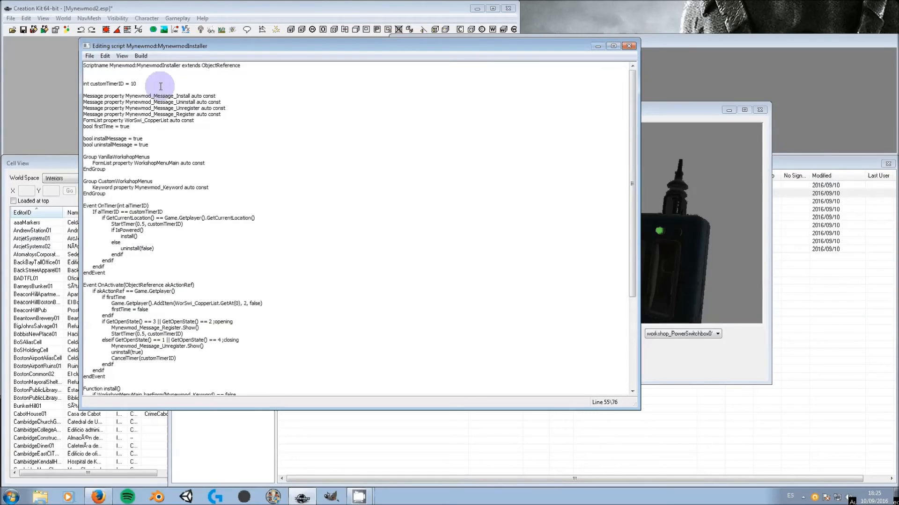
click(140, 56)
click(155, 67)
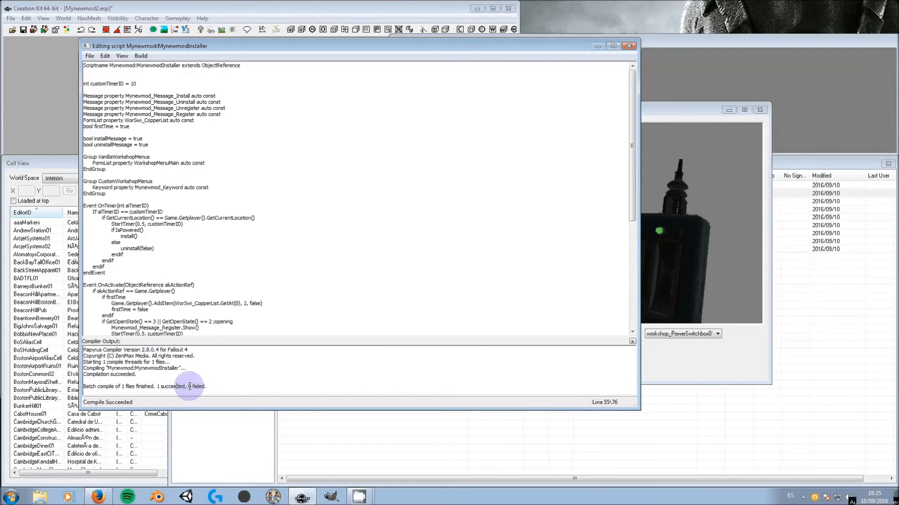
click(90, 56)
click(96, 67)
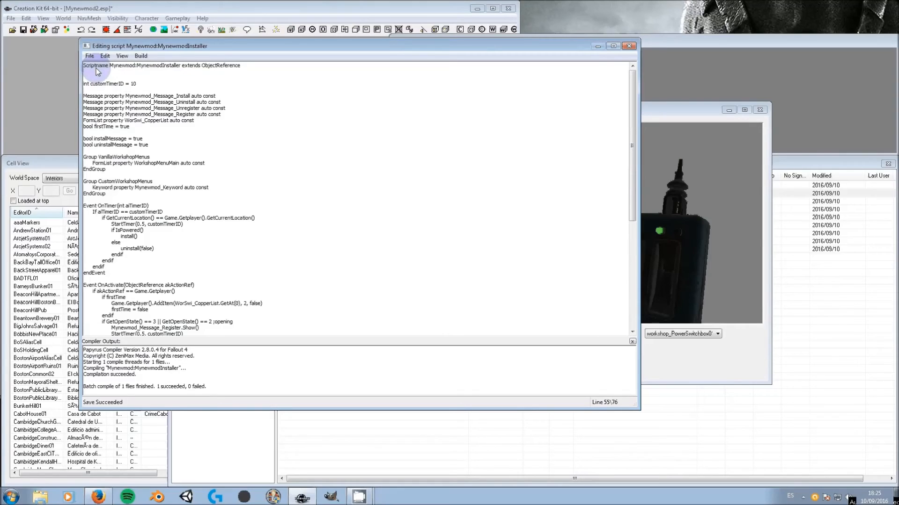
Close the script editor and remove the old YourModInstaller script from the Mynewmod_Activator_Male activator
click(629, 46)
click(513, 164)
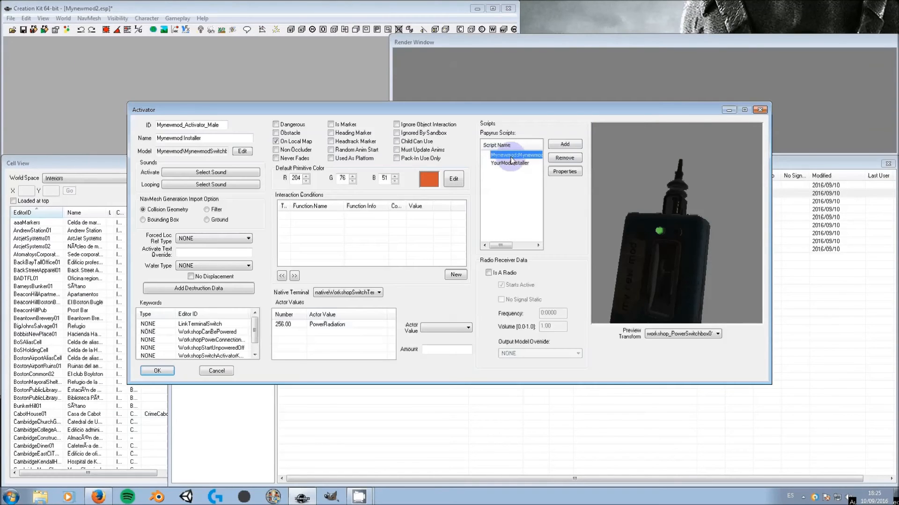
click(564, 158)
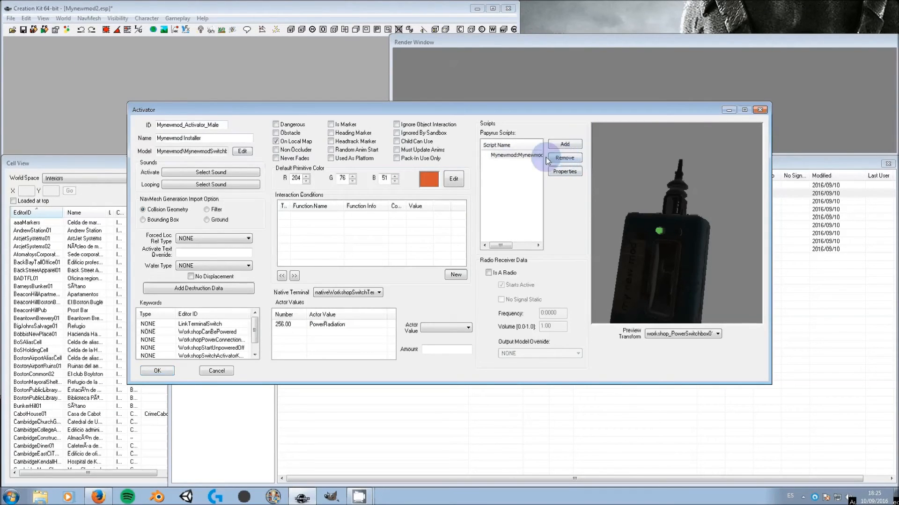
Auto-fill all properties of the MynewmodInstaller script on Mynewmod_Activator_Male and accept the activator's changes
click(514, 159)
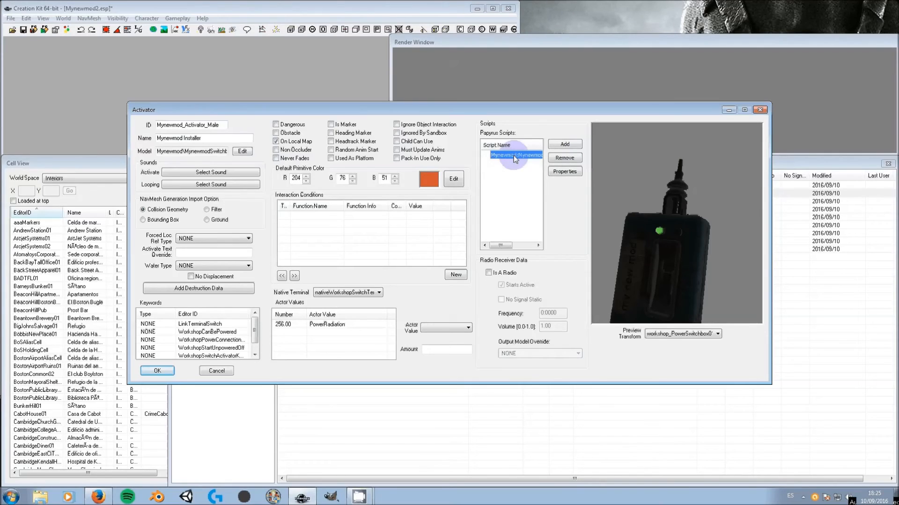
click(566, 172)
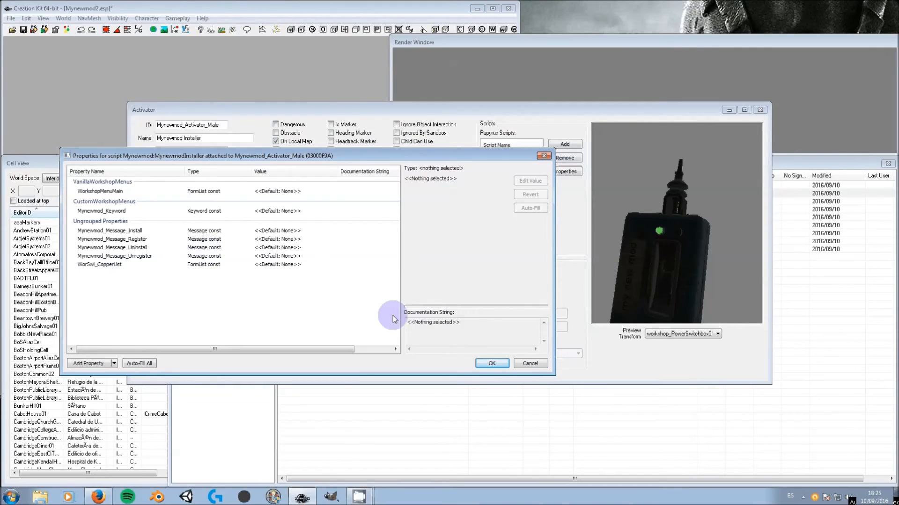
click(138, 363)
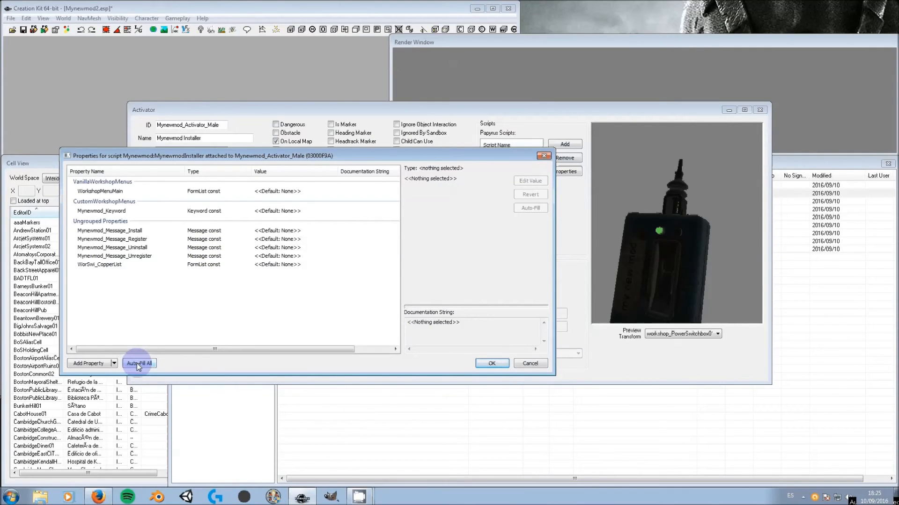
click(477, 281)
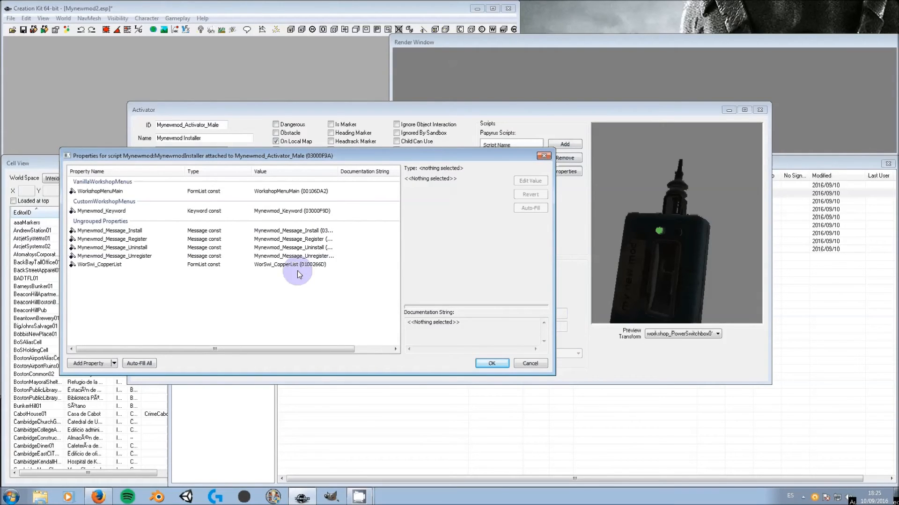
click(487, 364)
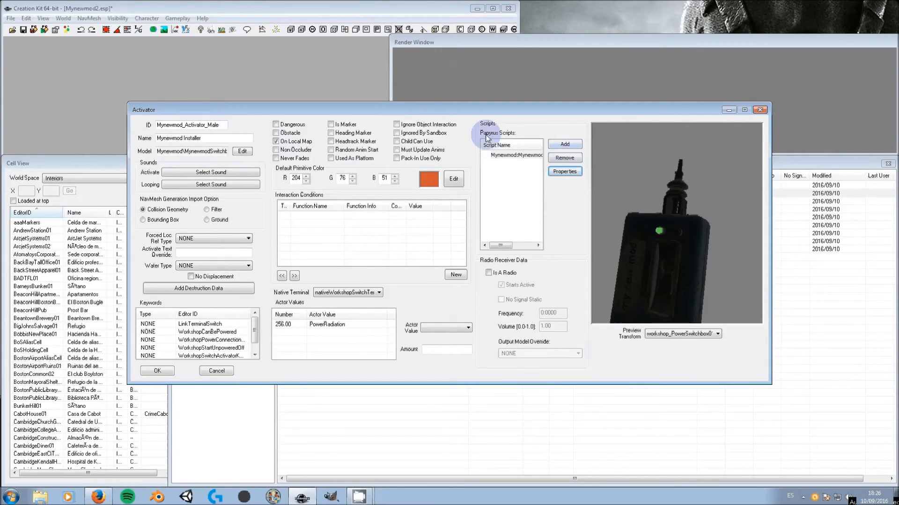
click(158, 371)
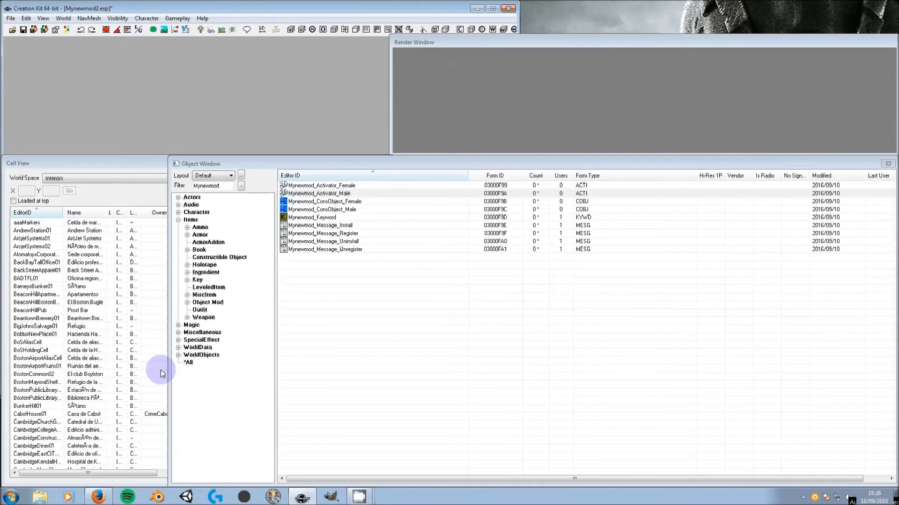
Open the Mynewmod_ConsObject_Male constructible object and set its created object to Mynewmod_Activator_Male
click(335, 211)
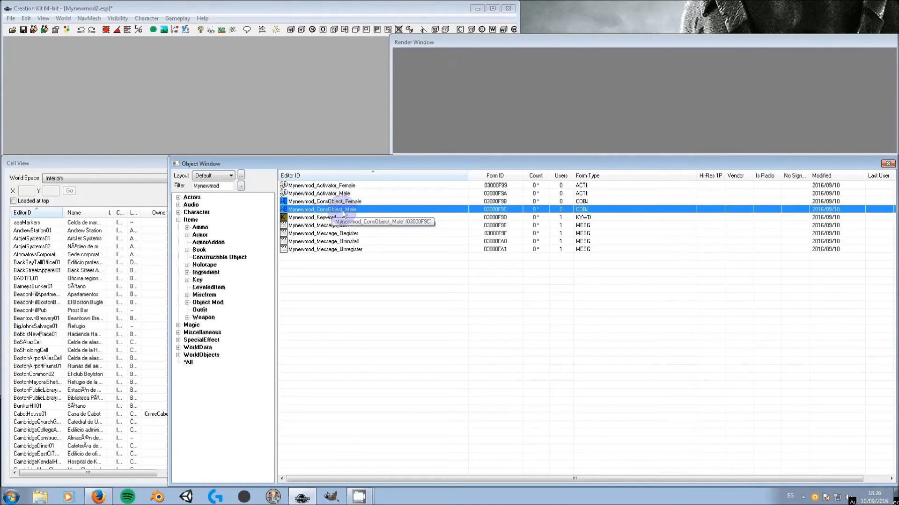
double_click(344, 213)
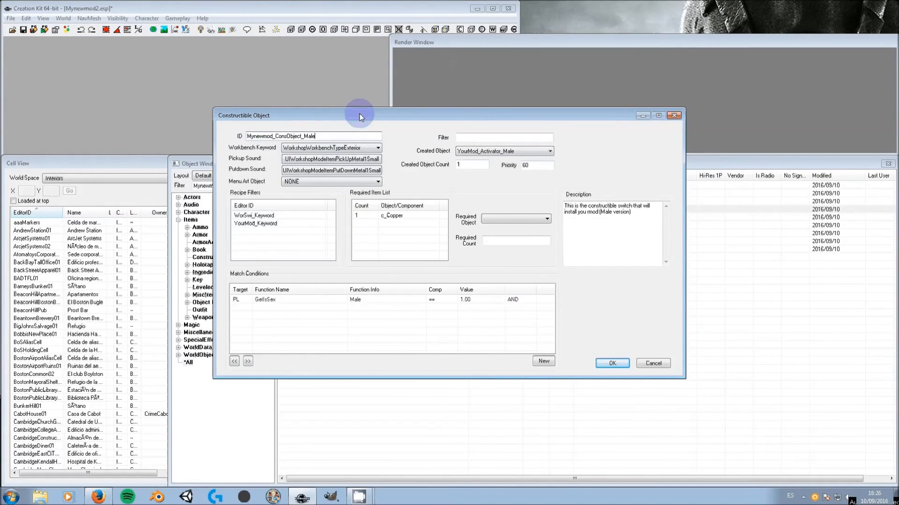
drag(351, 116, 264, 180)
click(382, 217)
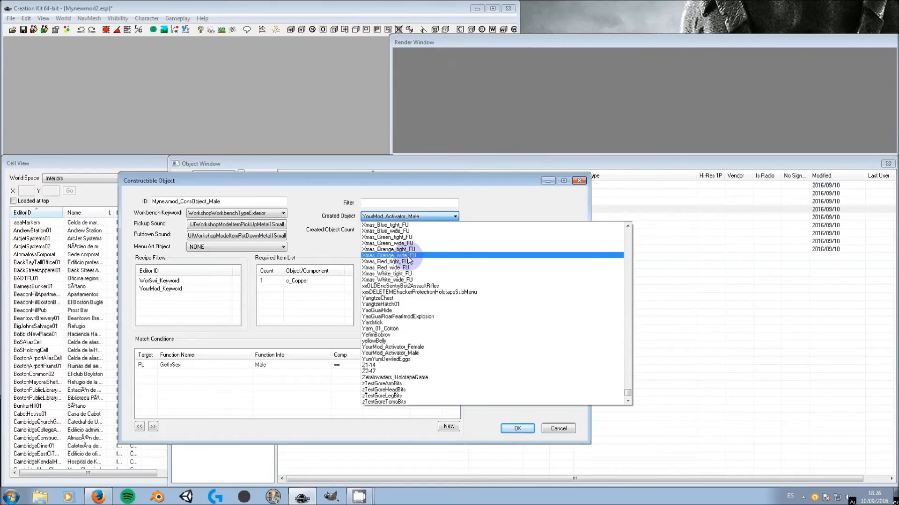
text(my)
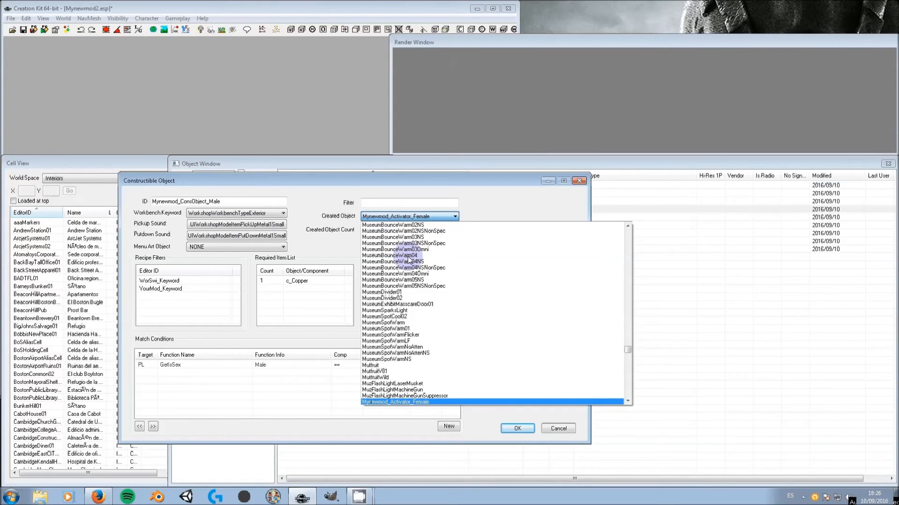
scroll(412, 402, down, 1)
click(417, 389)
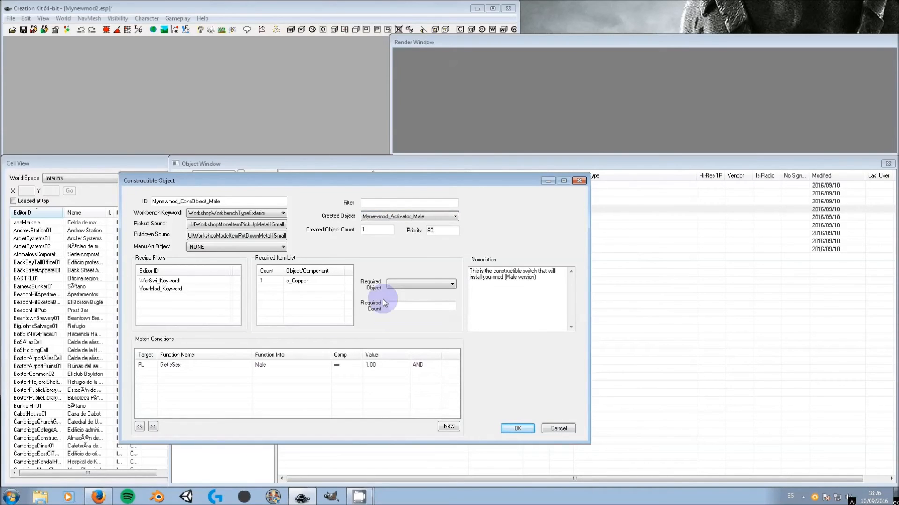
Remove YourMod_Keyword from the recipe filters of the Mynewmod_ConsObject_Male constructible object
click(172, 281)
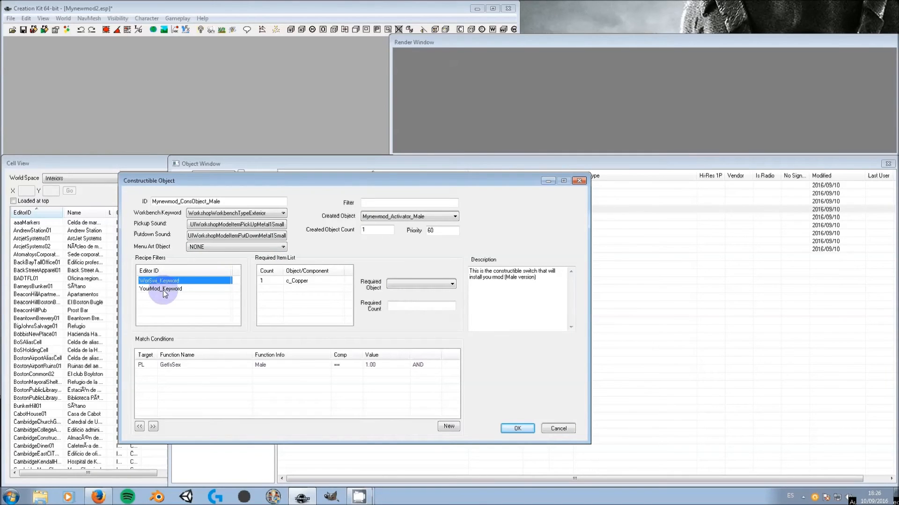
click(159, 289)
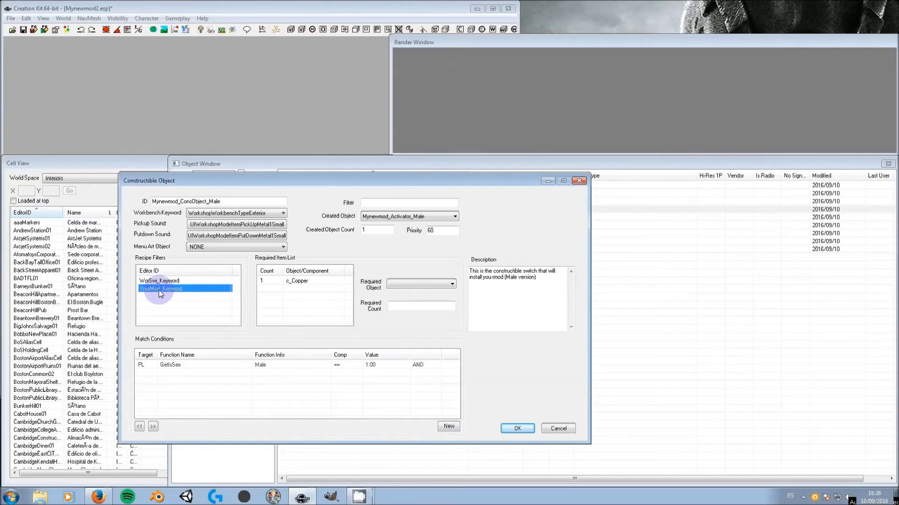
right_click(159, 290)
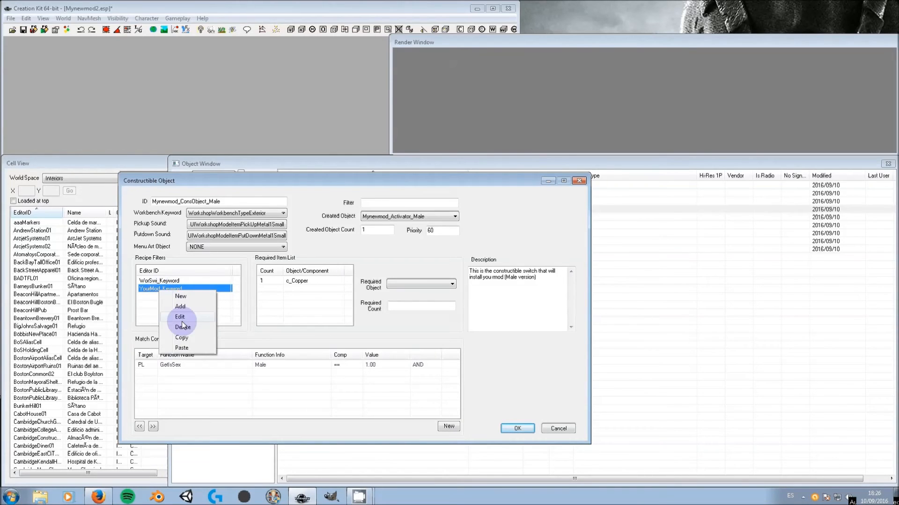
click(182, 327)
Check the remaining recipe filter, description, required component and match condition, and accept the Mynewmod_ConsObject_Male changes
click(164, 282)
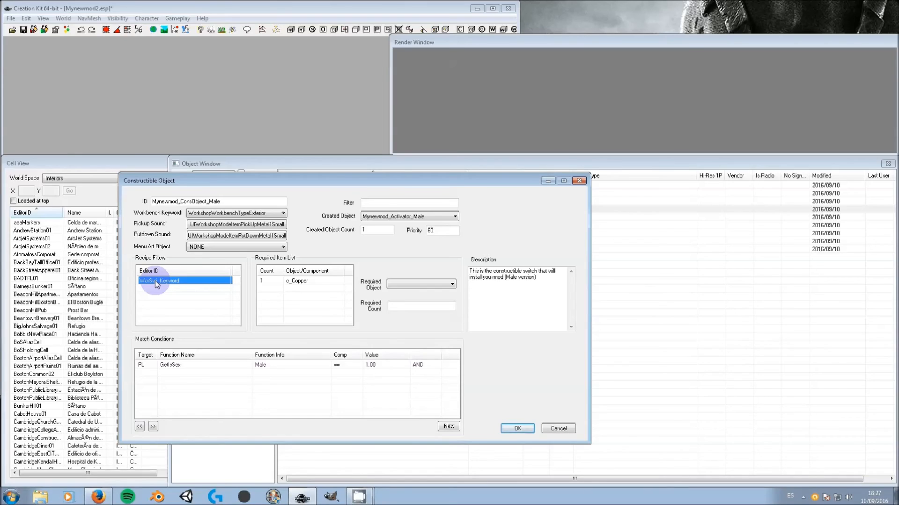
click(542, 279)
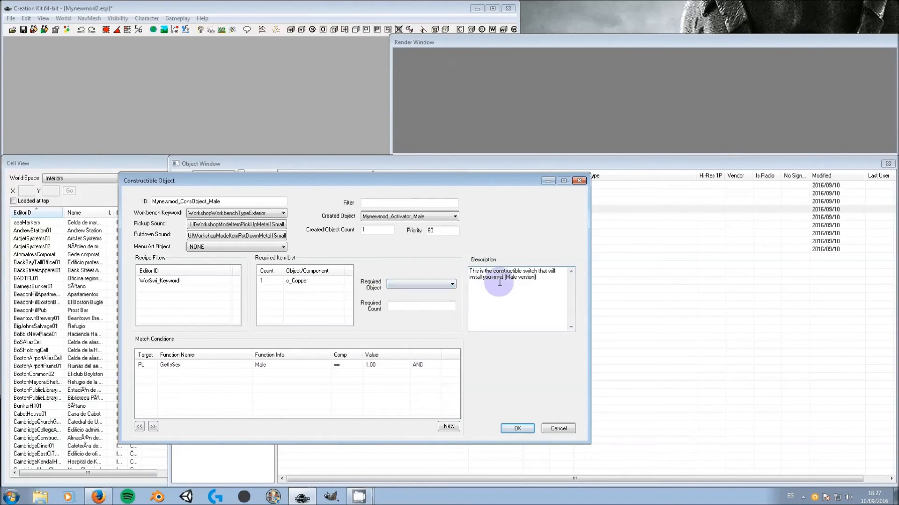
click(305, 281)
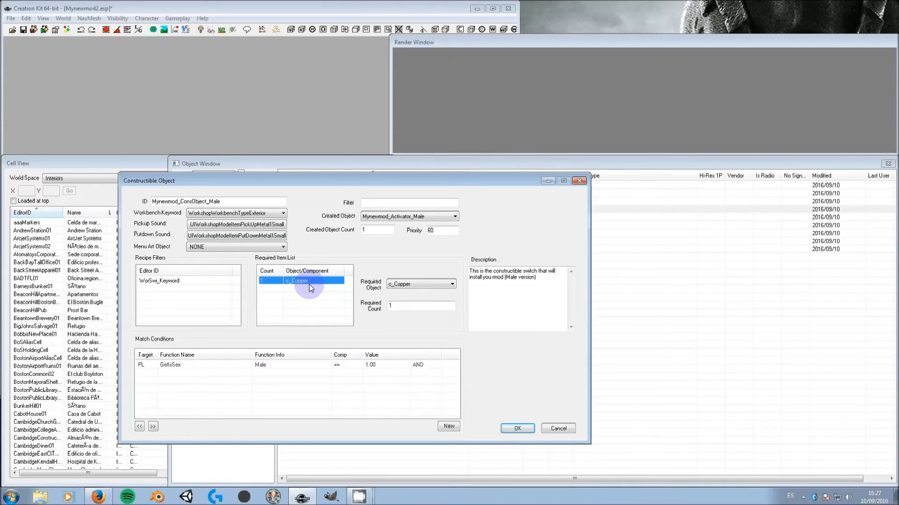
click(265, 367)
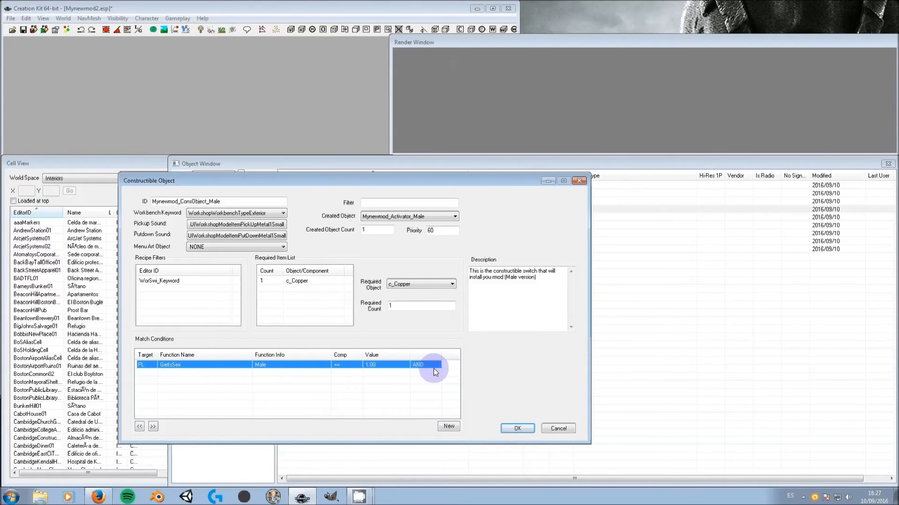
right_click(271, 366)
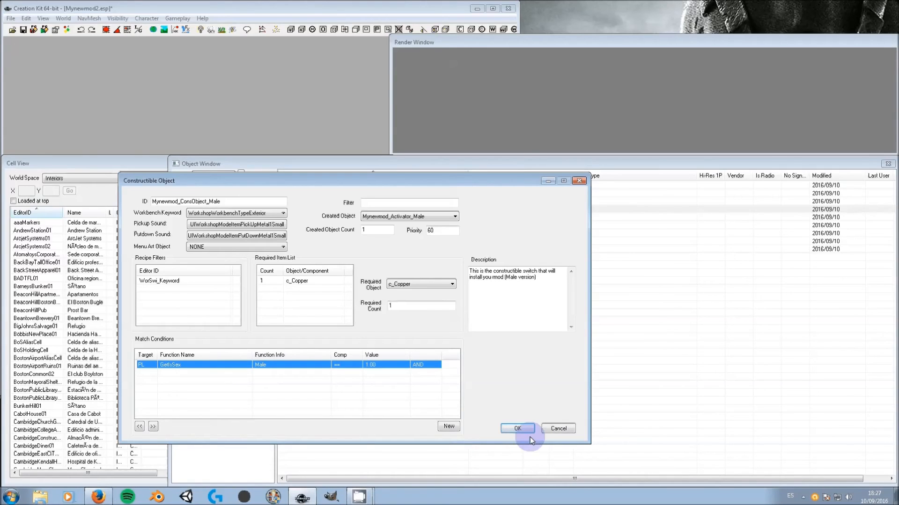
click(517, 428)
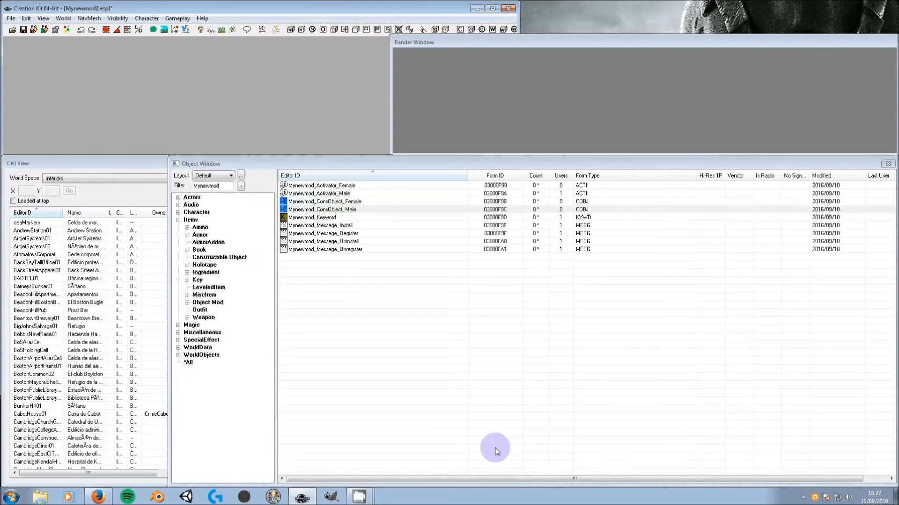
Set Mynewmod_Message_Install's title to "Mynewmod installation" and its text to "Mynewmod category has been succesfully installed!", with Message Box off
double_click(338, 227)
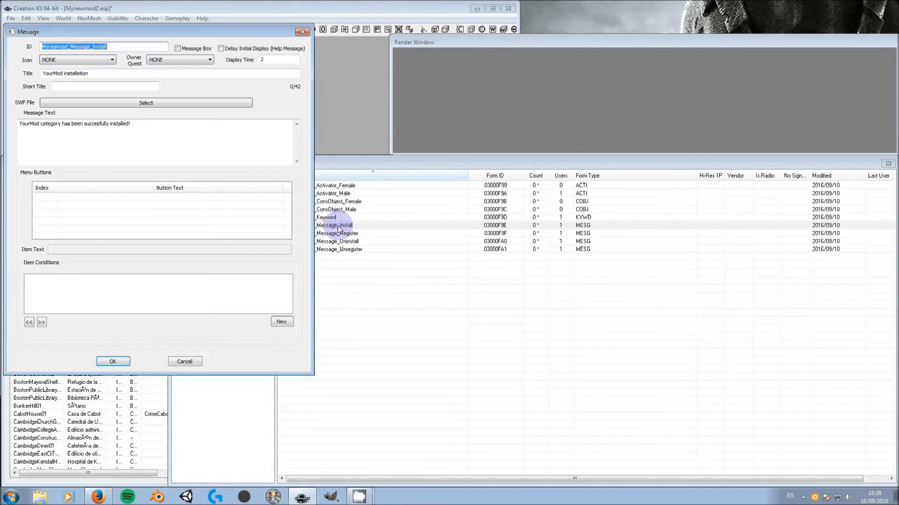
click(86, 124)
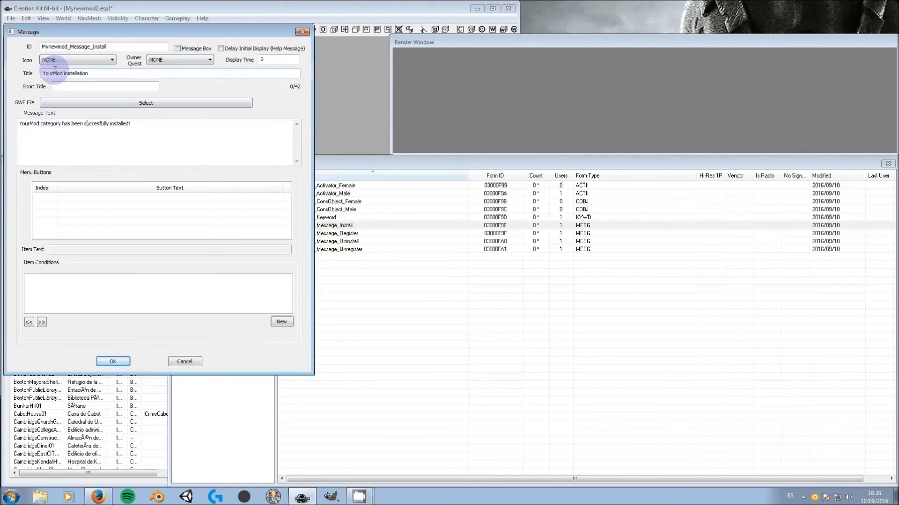
drag(63, 74, 29, 70)
text(Mynewmod)
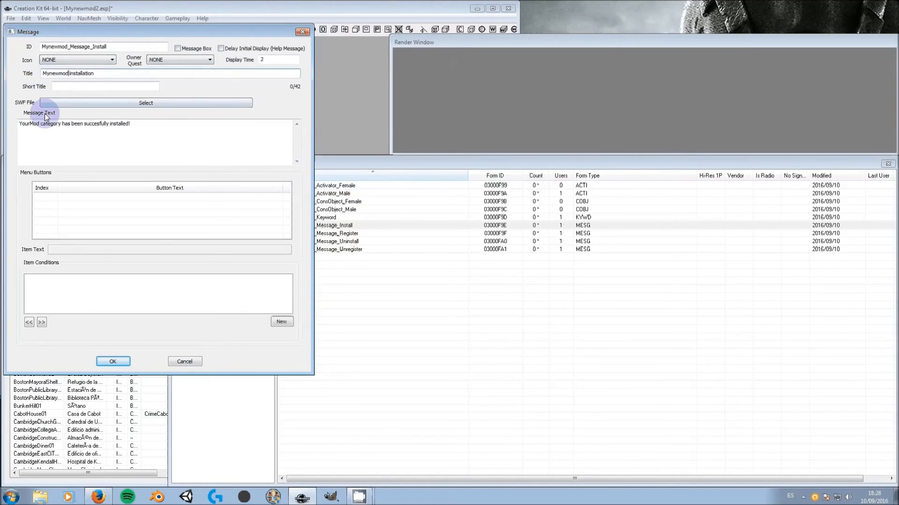
drag(40, 123, 10, 122)
text(Mynewmod)
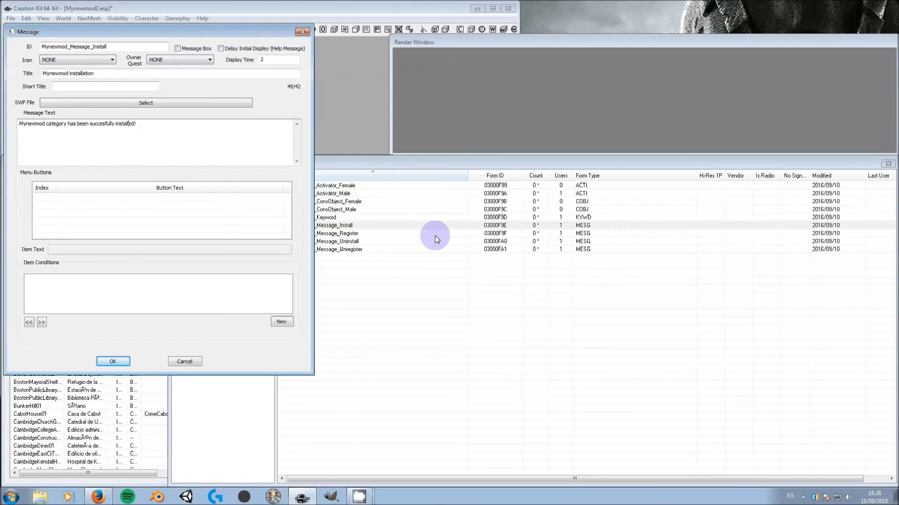
click(177, 48)
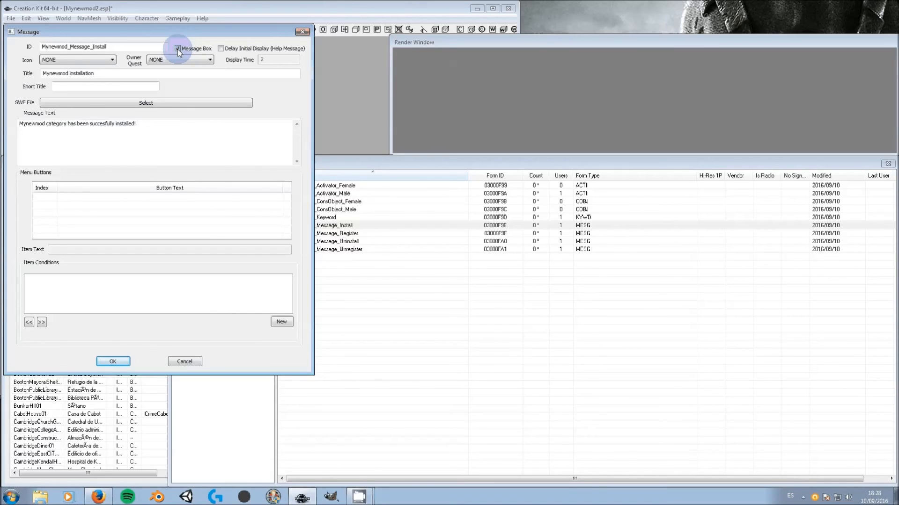
click(178, 49)
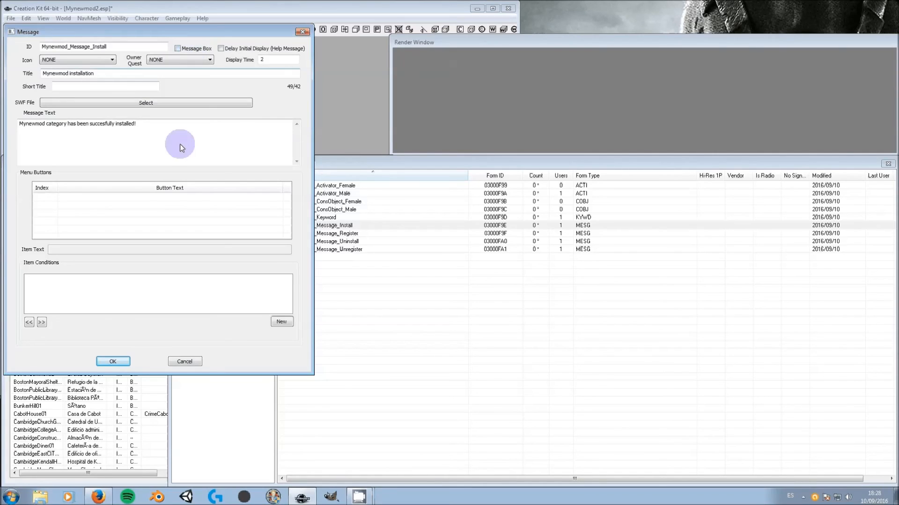
click(112, 362)
Open the Mynewmod_Message_Register message and set its title to "Mynewmod register"
double_click(327, 233)
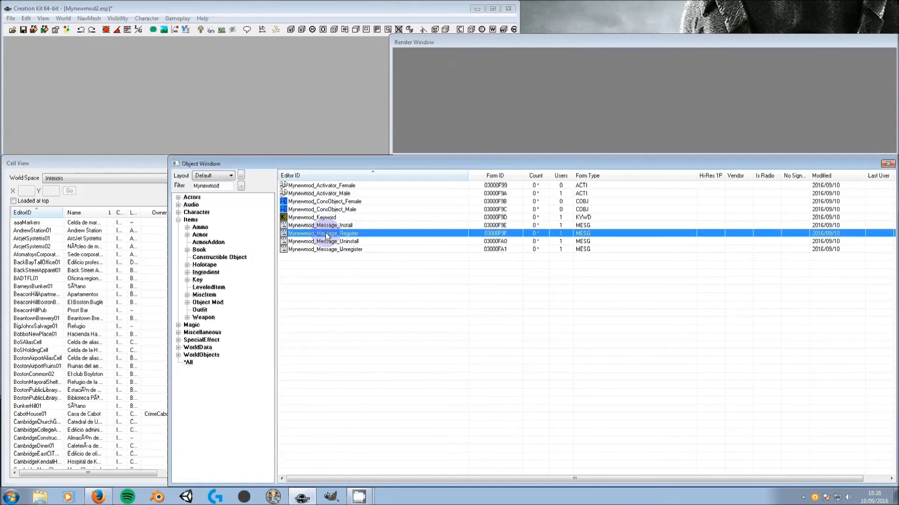
click(68, 47)
key(shift+Home)
key(ctrl+c)
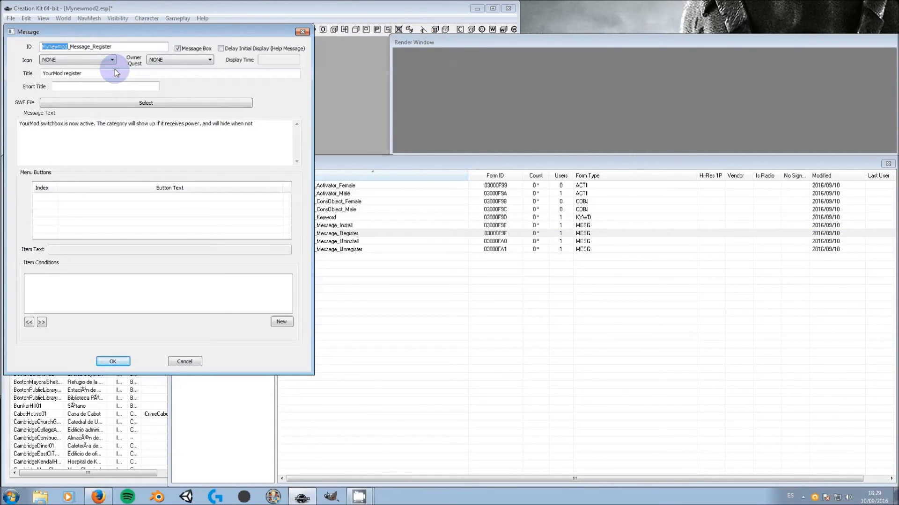
drag(64, 73, 23, 70)
key(BackSpace)
key(ctrl+v)
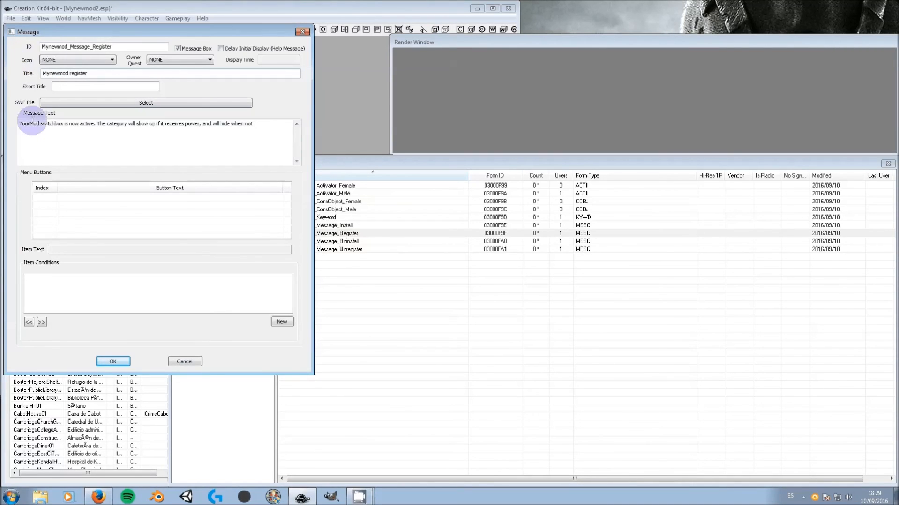
Make the register message text begin "Mynewmod switchbox is now active", keep Message Box enabled and accept the message
drag(40, 124, 5, 115)
text(Mynewmod)
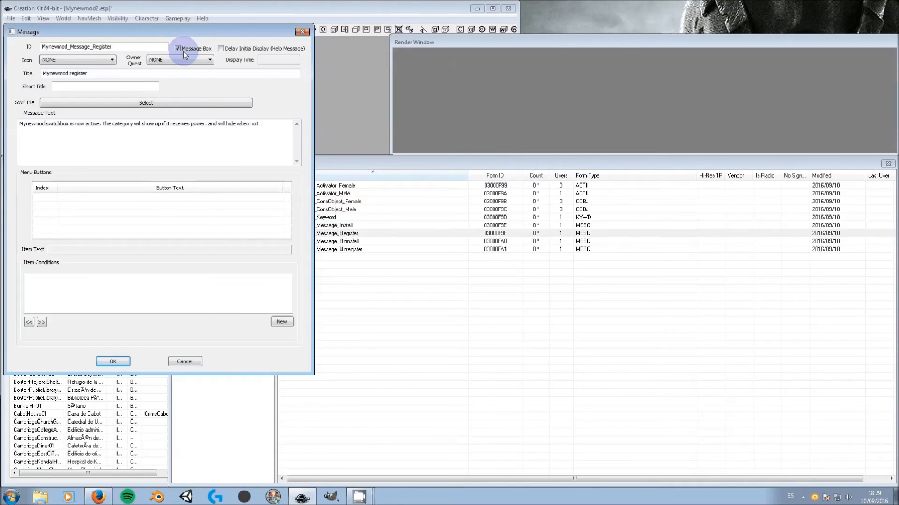
click(179, 48)
click(178, 49)
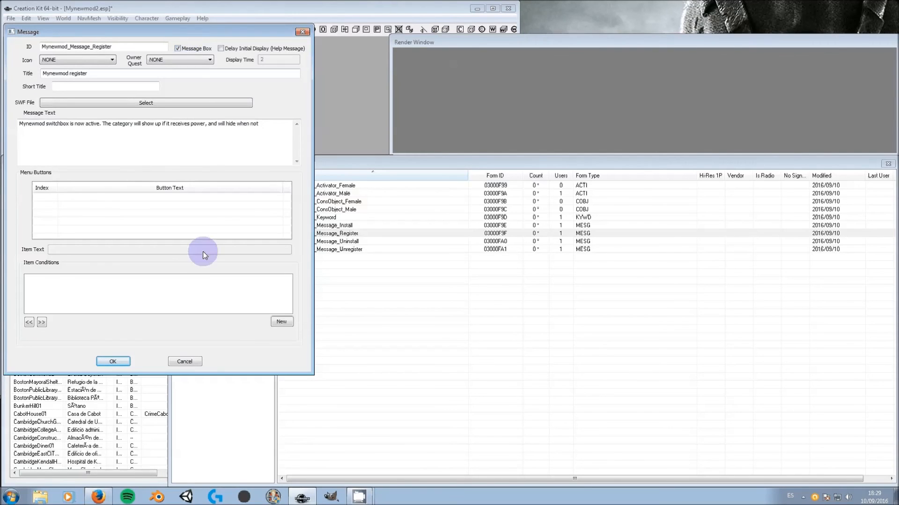
click(113, 361)
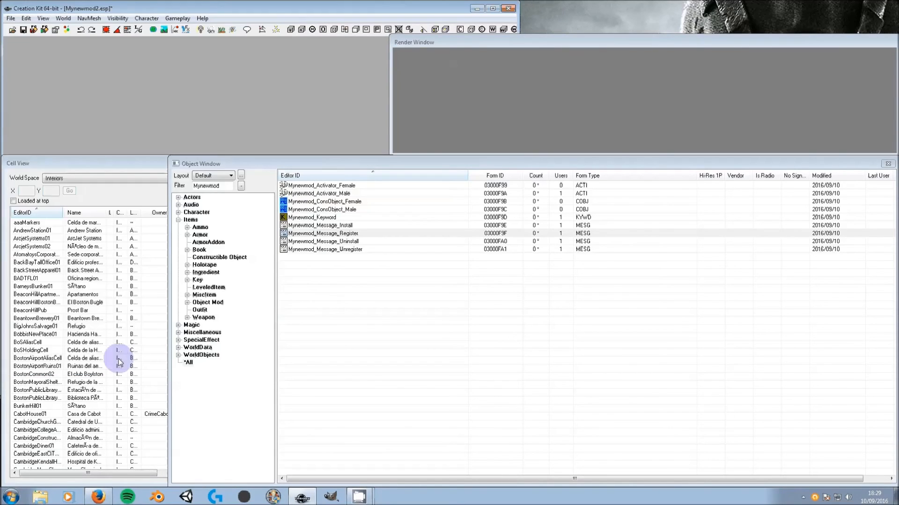
Set Mynewmod_Message_Uninstall's title to "Mynewmod uninstallation" and its text to "Mynewmod category has been succesfully removed!", and accept it
double_click(333, 242)
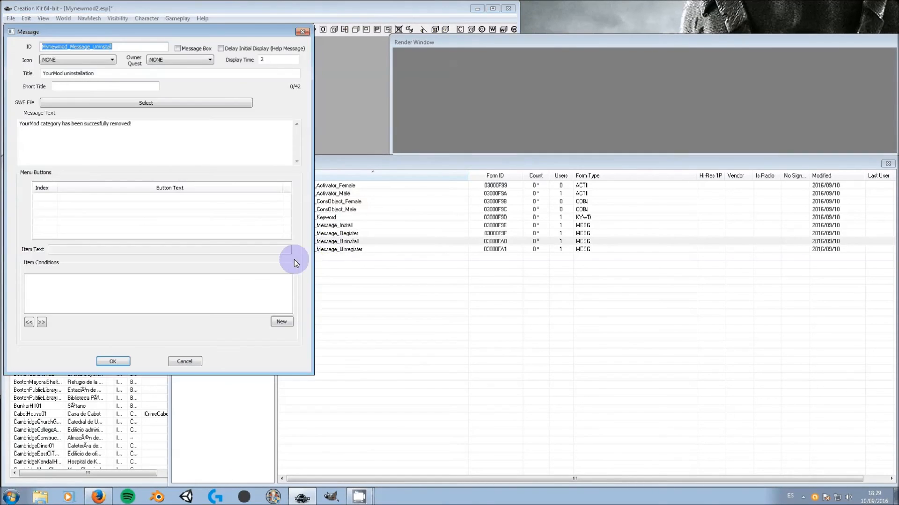
click(61, 74)
double_click(61, 74)
key(BackSpace)
text(Mynewmod)
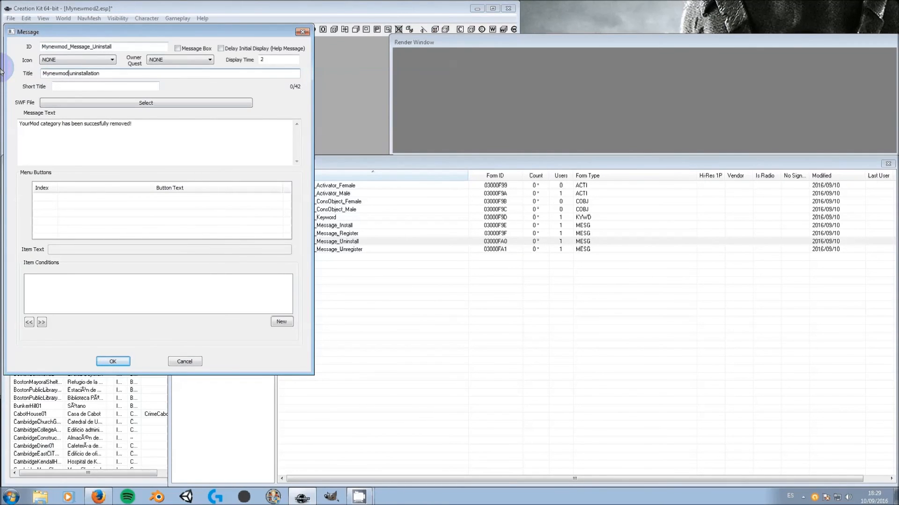
double_click(27, 123)
text(Mynewmod)
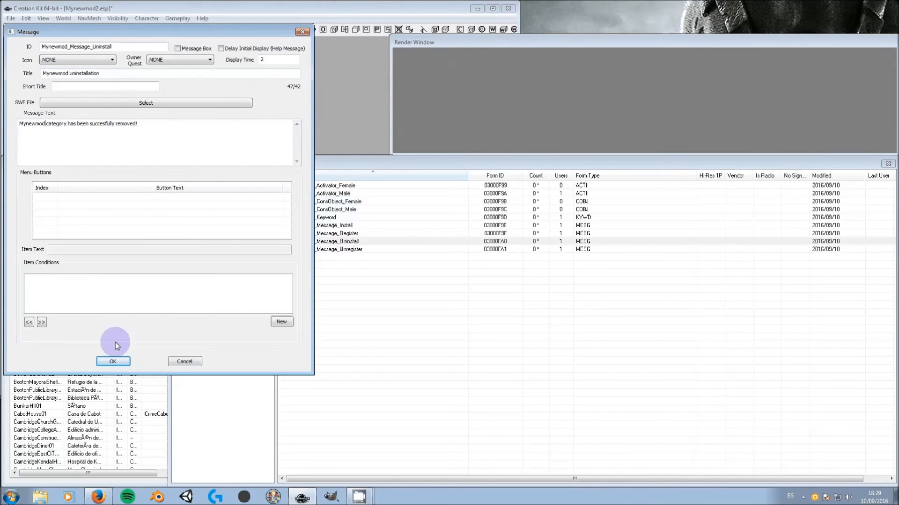
click(113, 361)
Set Mynewmod_Message_Unregister's title to "Mynewmod unregister", make its text begin "Mynewmod switchbox is now unactive", and accept it
double_click(323, 249)
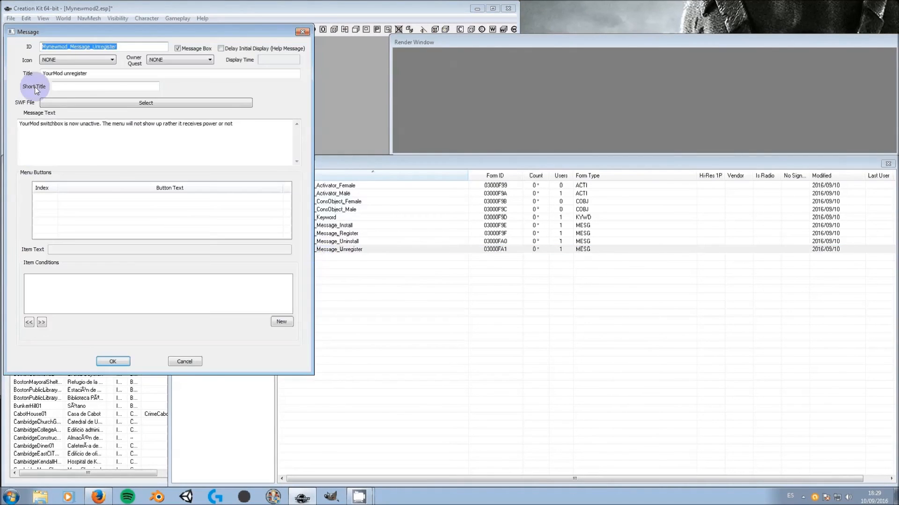
double_click(51, 73)
text(Mynewmod)
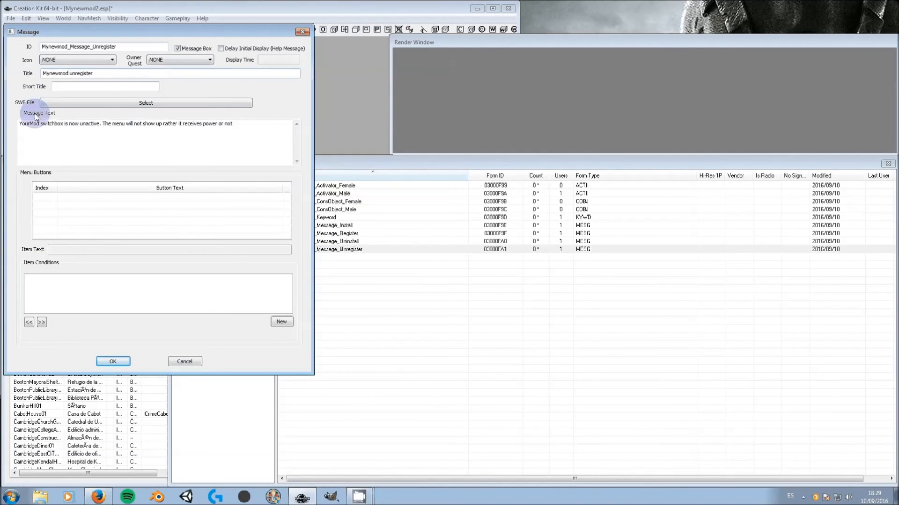
double_click(27, 123)
text(Mynewmod)
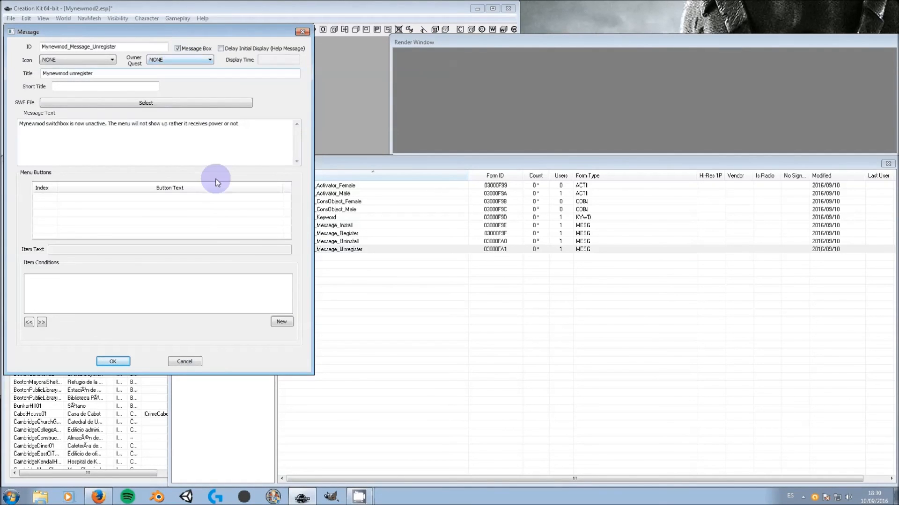
click(117, 361)
Save the Mynewmod2.esp plugin and close the Creation Kit
click(335, 234)
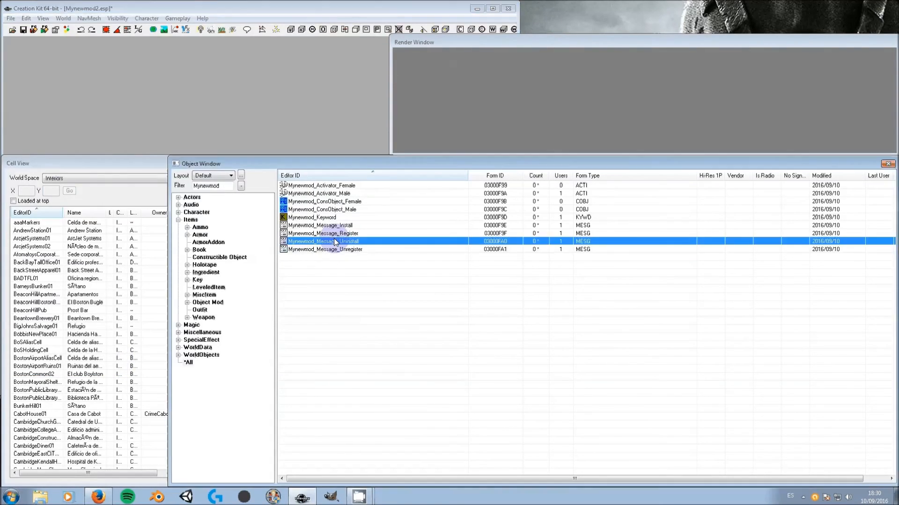
key(Up)
key(Up)
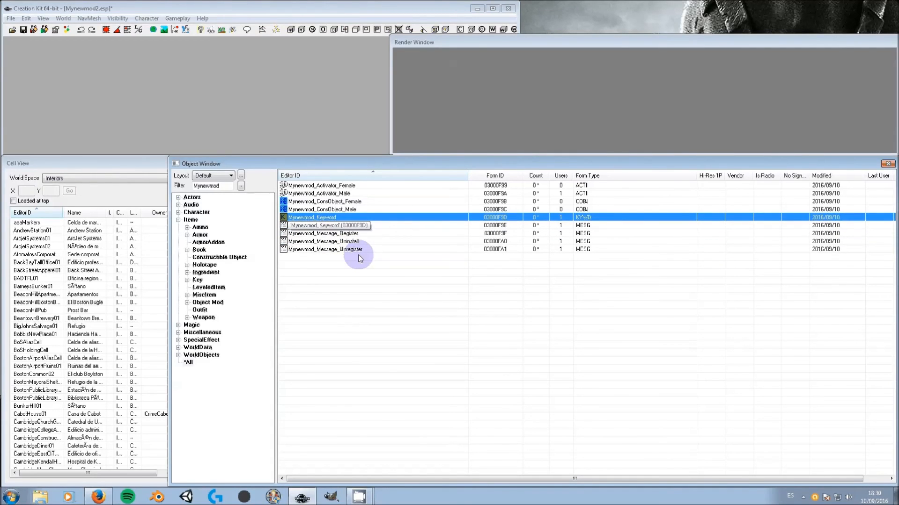
click(321, 212)
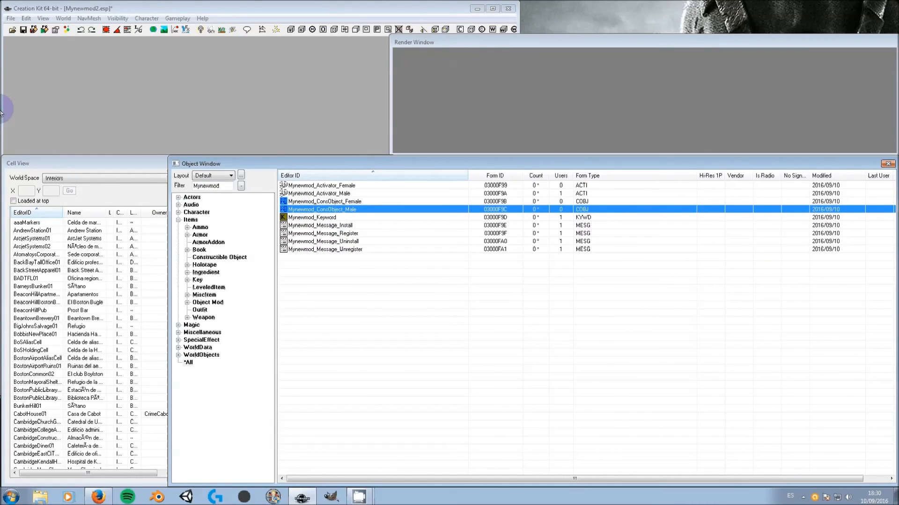
click(24, 29)
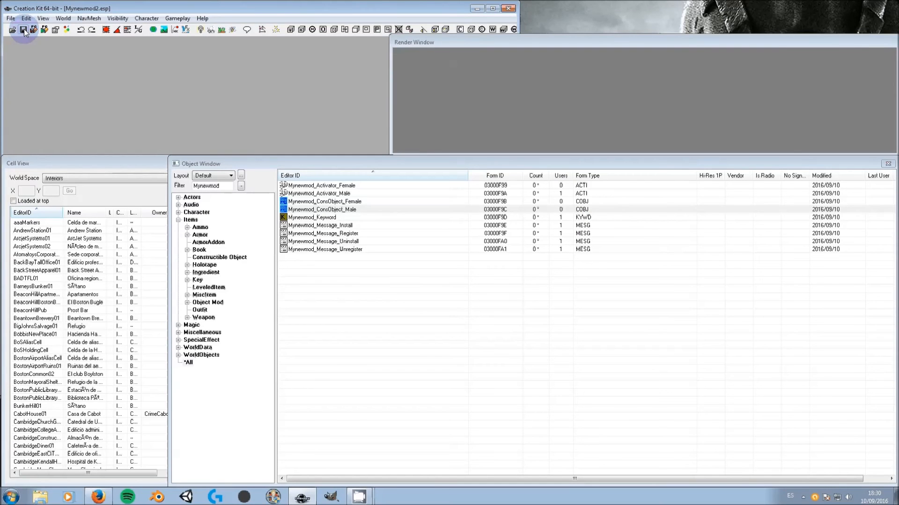
click(511, 12)
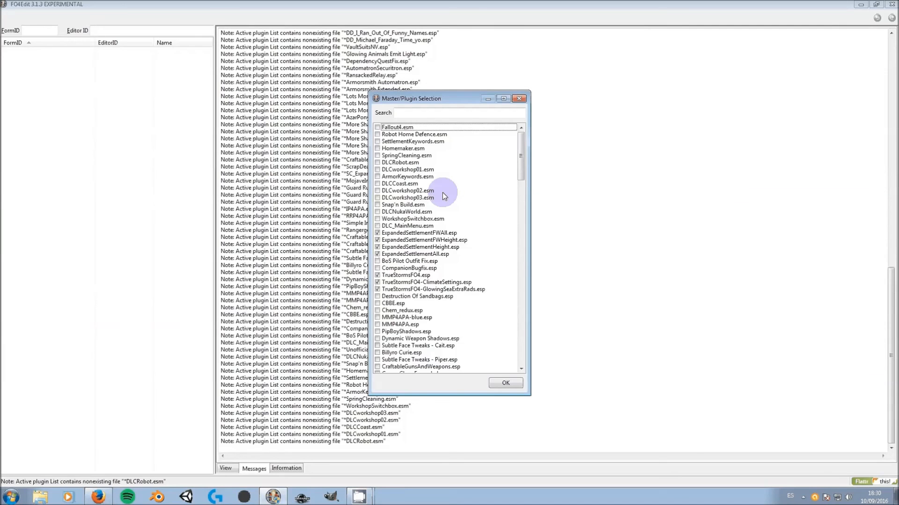
Load the Mynewmod2.esp plugin in FO4Edit
right_click(462, 181)
drag(521, 170, 526, 357)
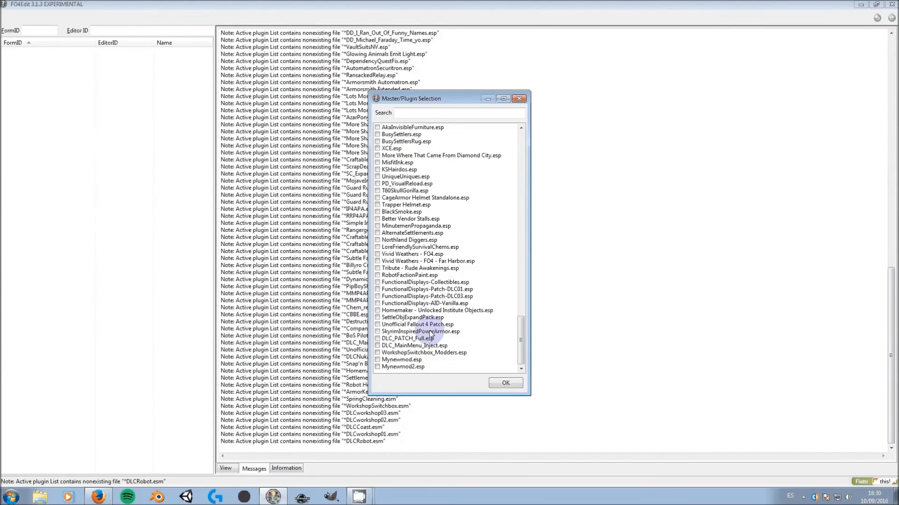
click(377, 367)
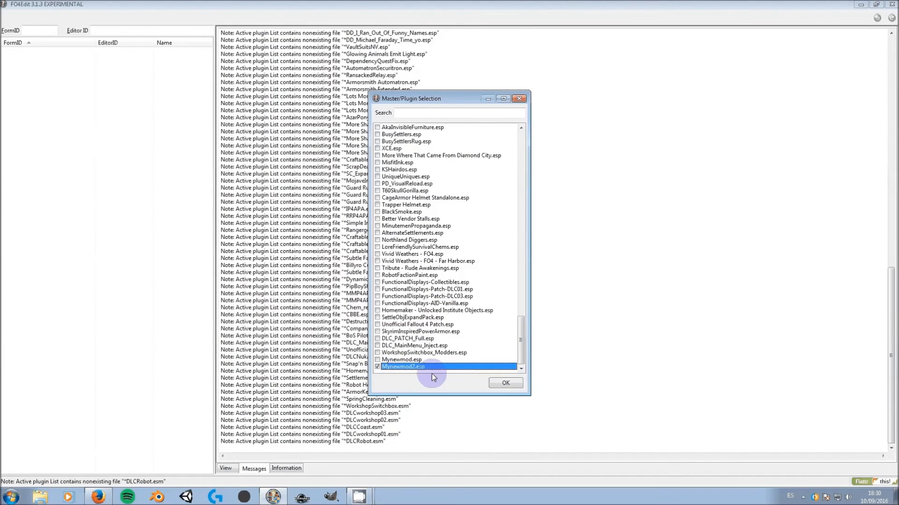
click(507, 383)
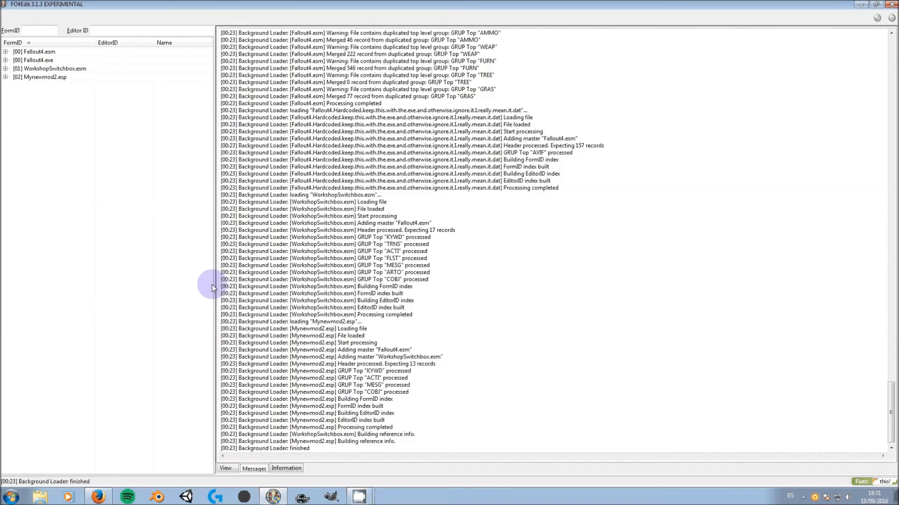
Inspect the file header and record groups of Mynewmod2.esp, and close FO4Edit
click(71, 69)
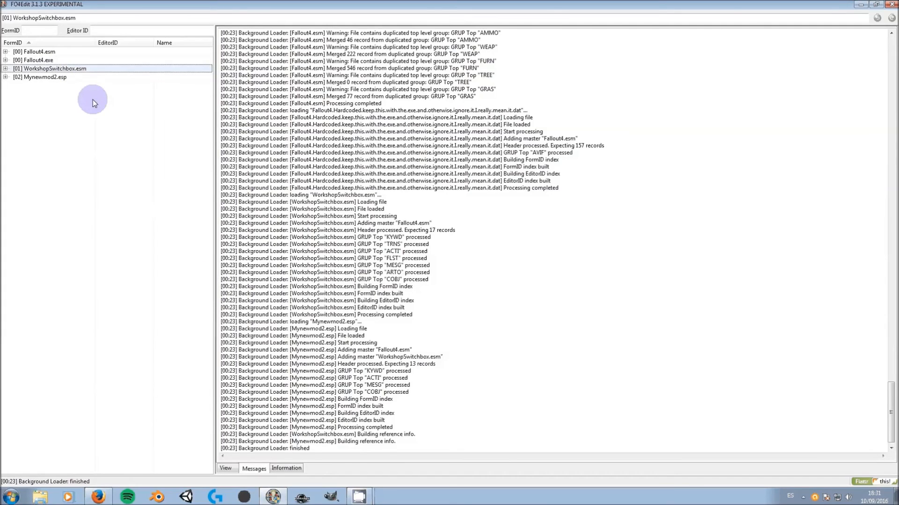
key(Down)
key(Right)
key(Right)
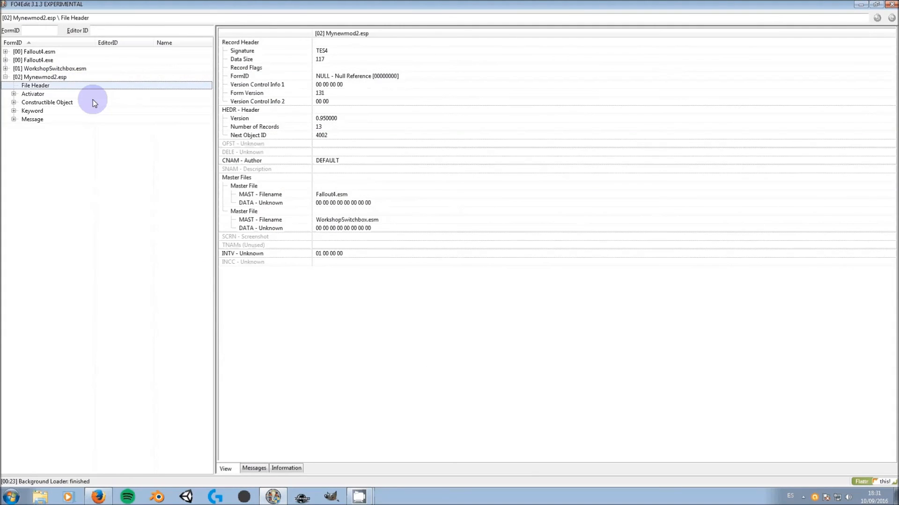
key(Left)
key(Left)
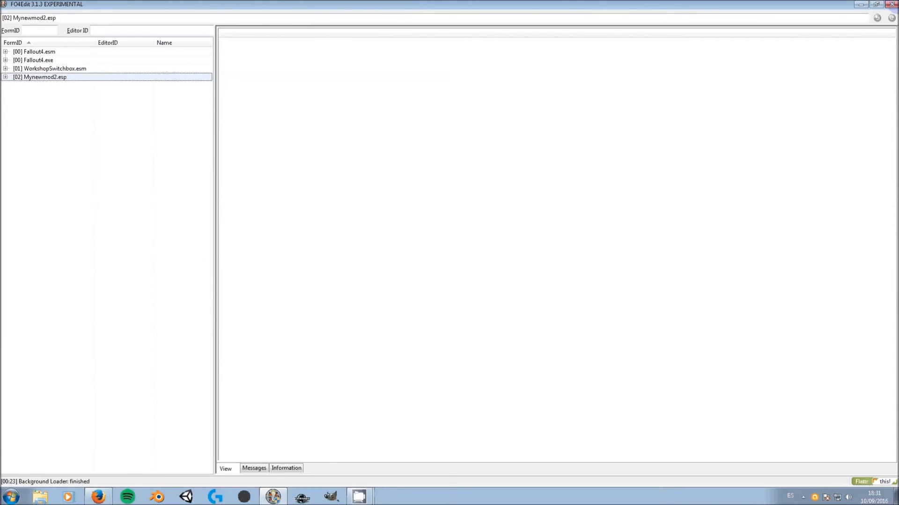
click(891, 4)
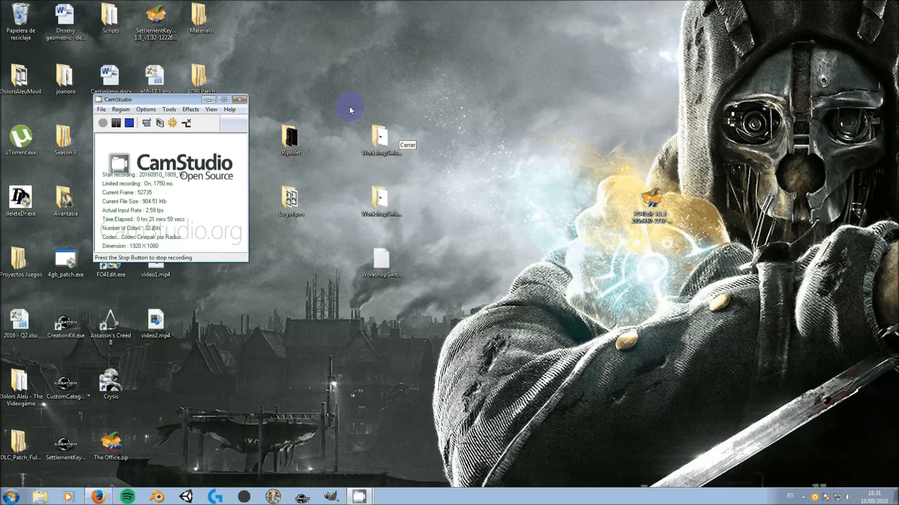
Select the two Workshop Switchbox folders on the desktop
drag(349, 112, 425, 229)
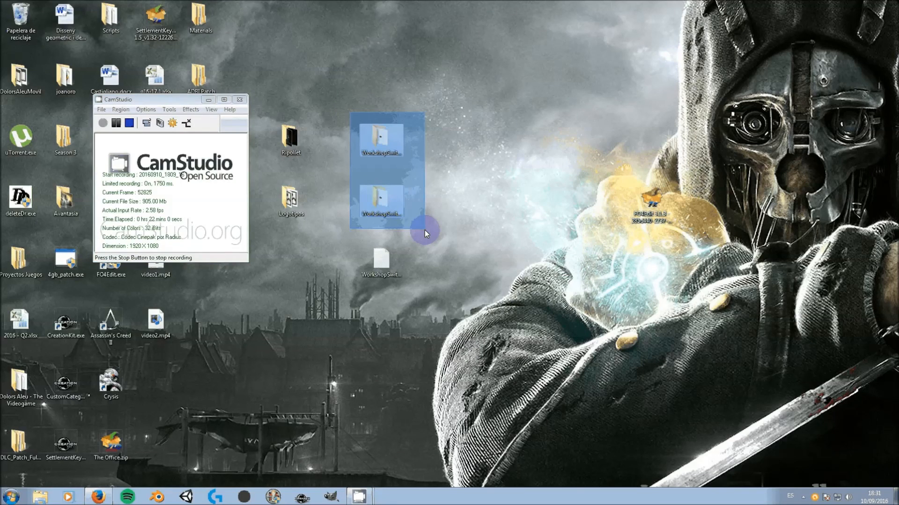